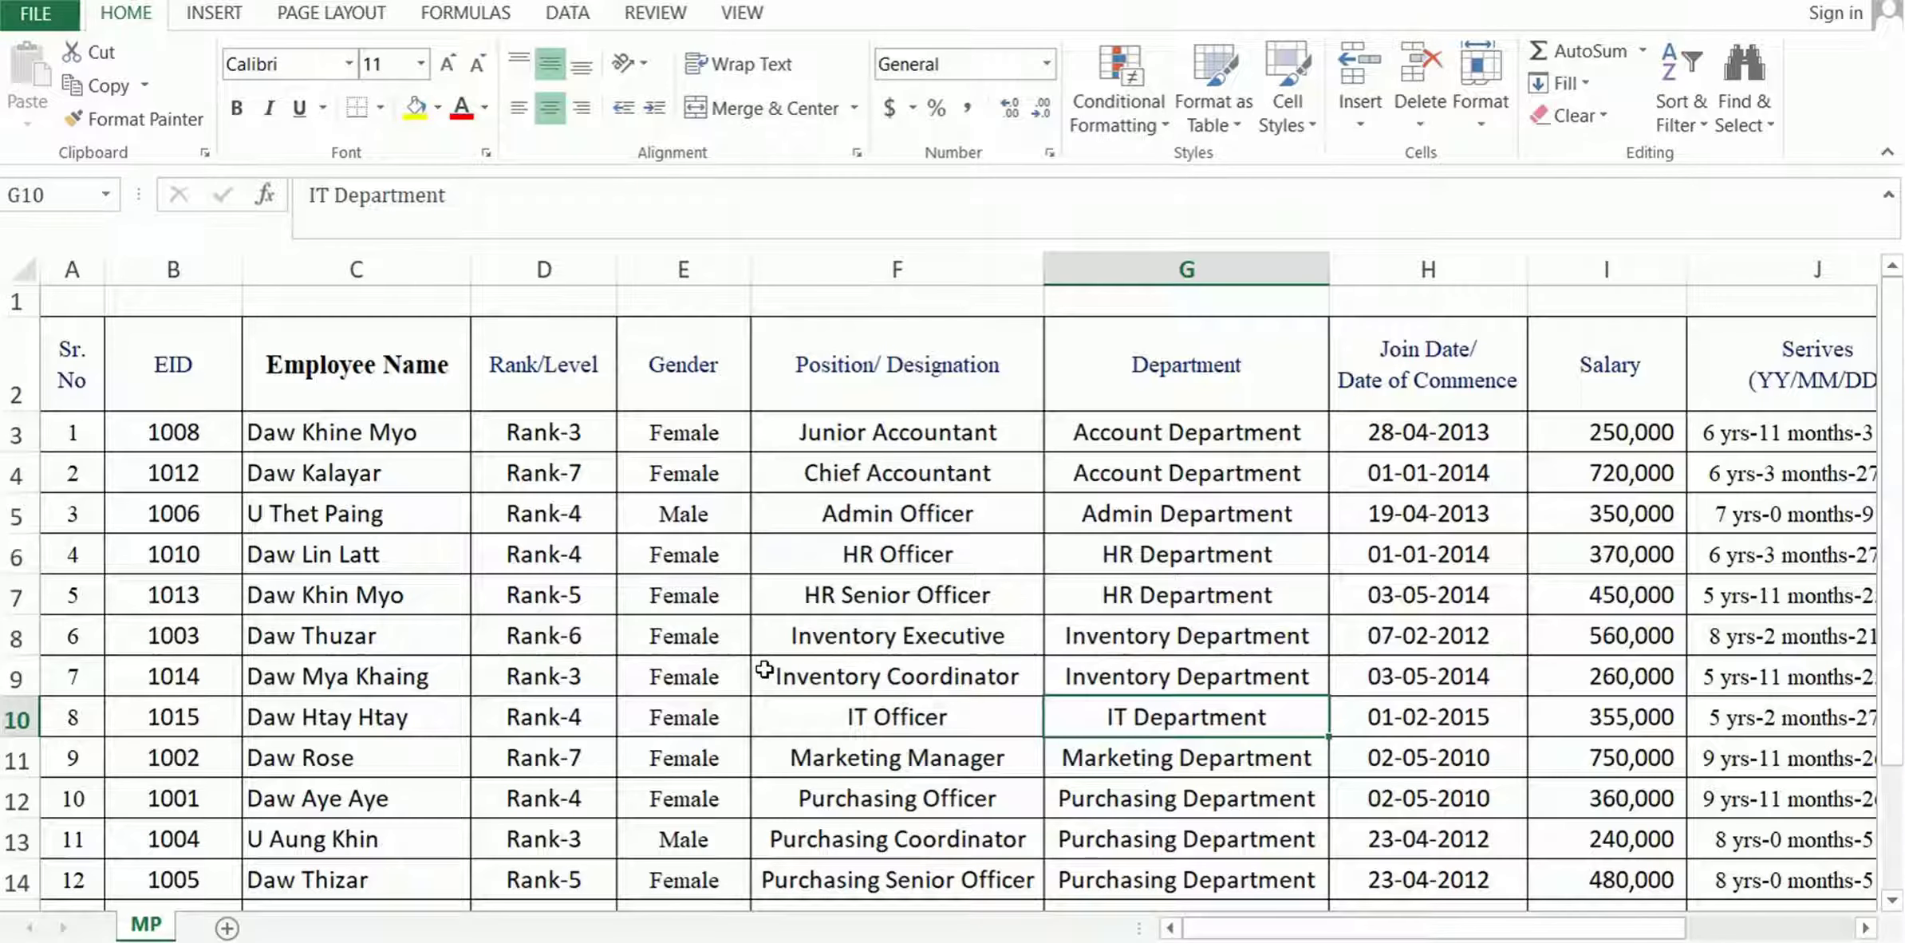
# Select the top of the employee table, then the first Department and Position cells
pyautogui.moveTo(87, 339)
pyautogui.mouseDown()
pyautogui.moveTo(1476, 698)
pyautogui.moveTo(1428, 838)
pyautogui.mouseUp()
pyautogui.click(895, 643)
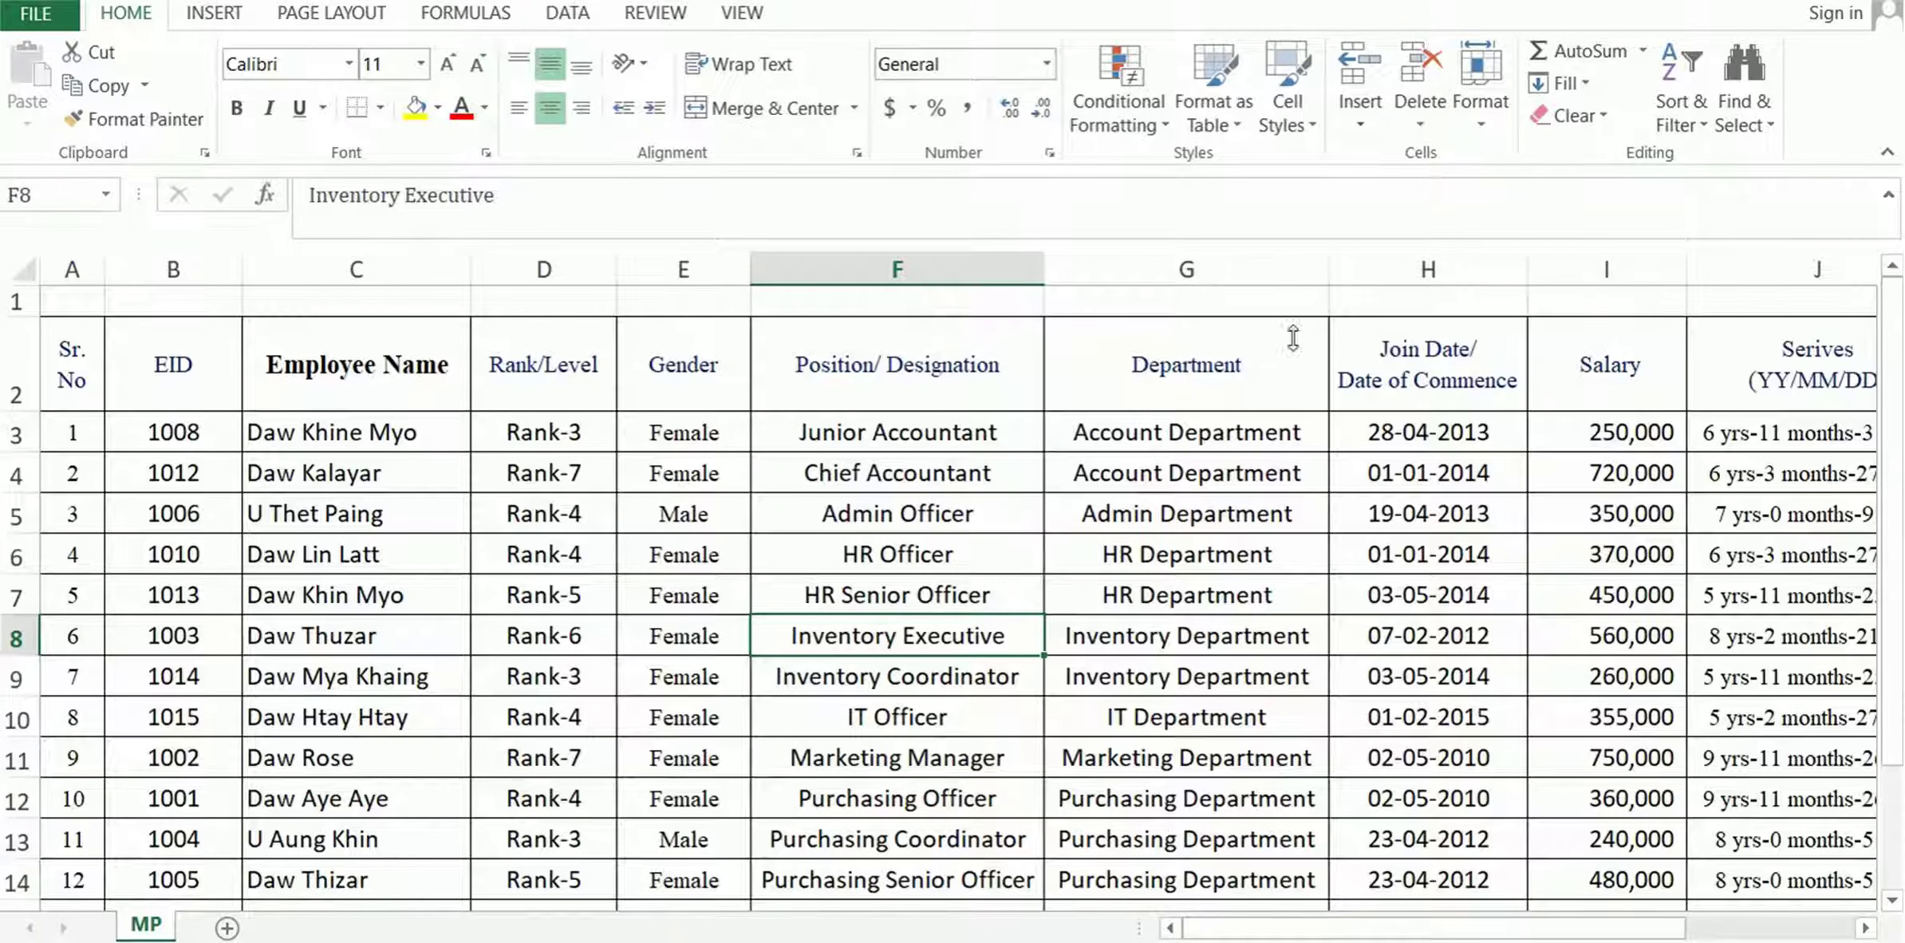
pyautogui.moveTo(1222, 438); pyautogui.dragTo(1233, 471)
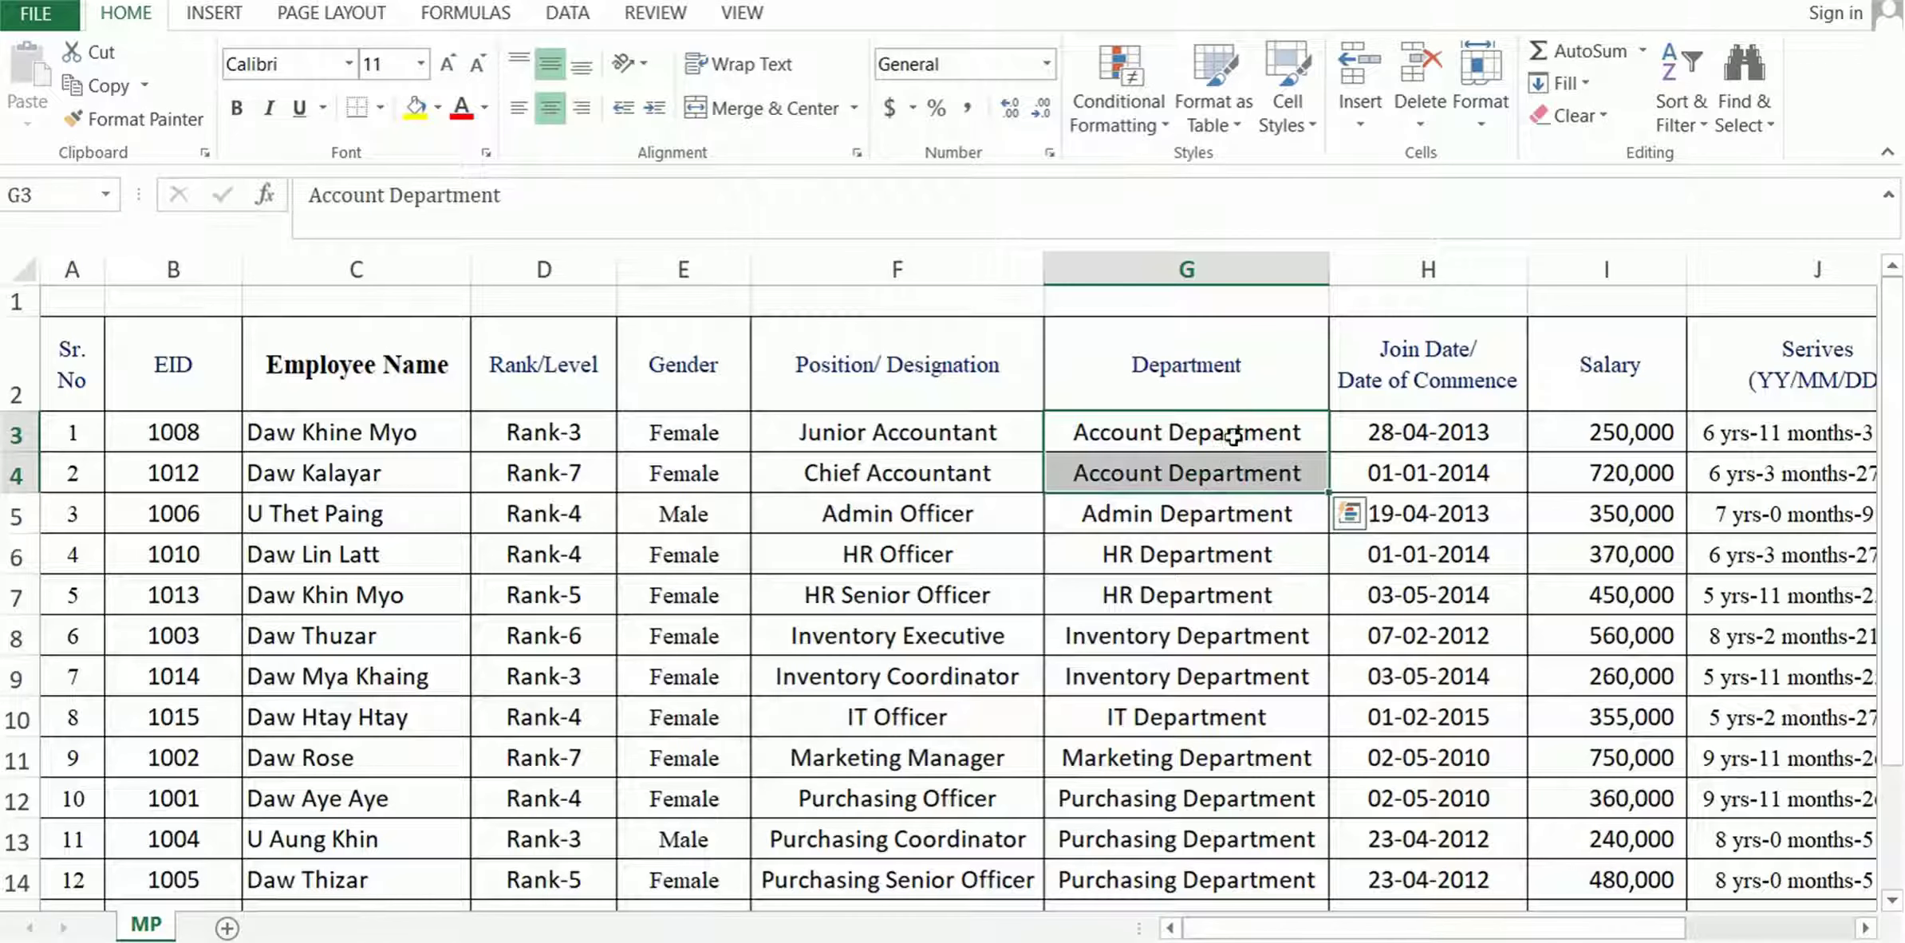
pyautogui.click(1234, 471)
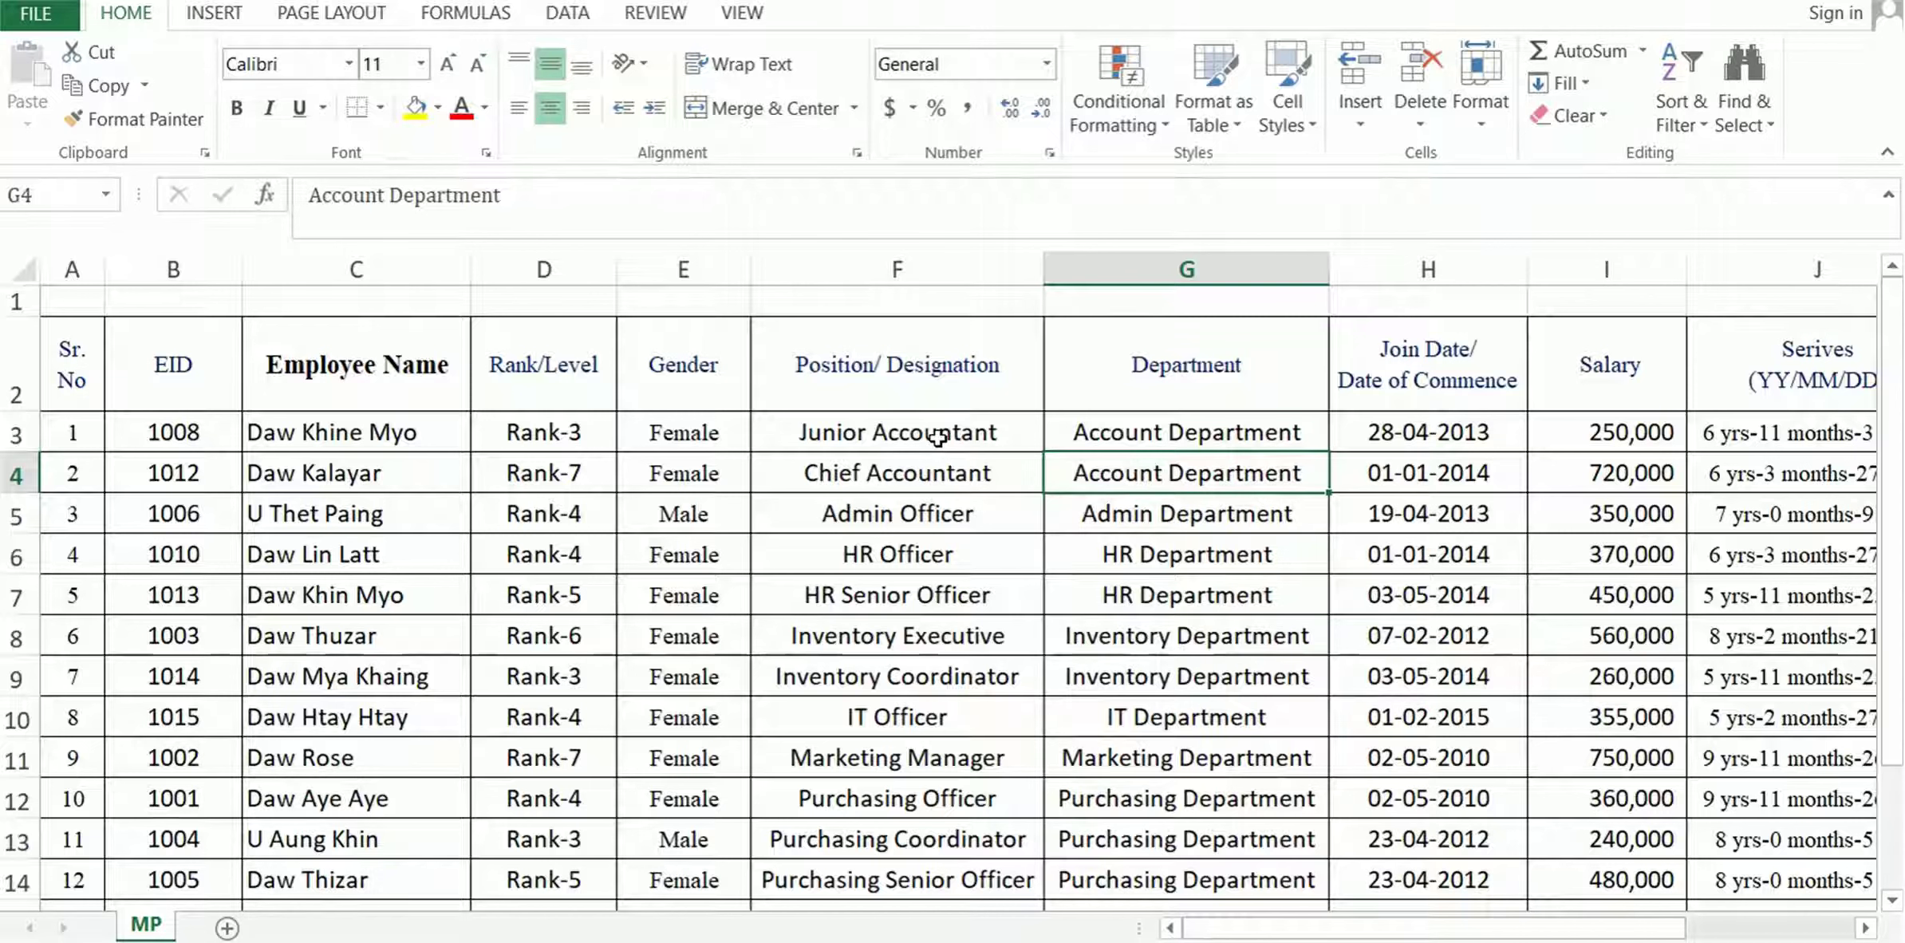
pyautogui.click(939, 437)
pyautogui.click(1283, 436)
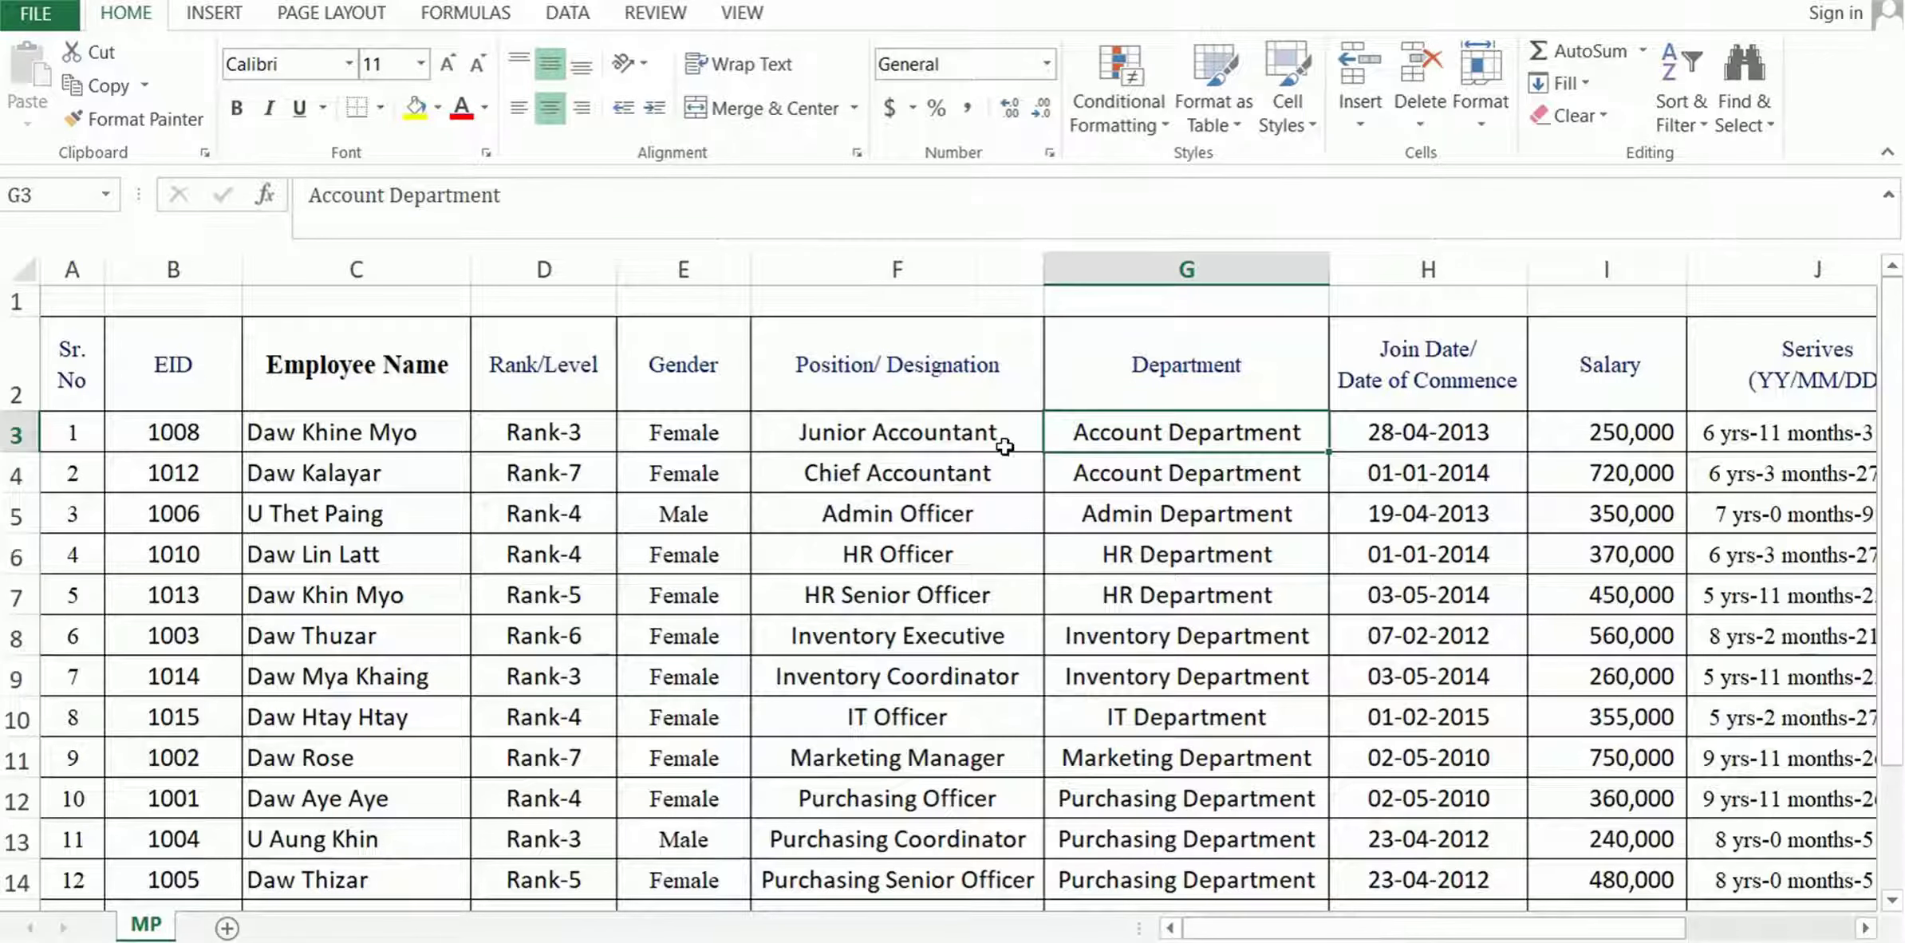
# Compare the Junior Accountant and Account Department cells in rows 3 and 4
pyautogui.moveTo(971, 439); pyautogui.dragTo(973, 477)
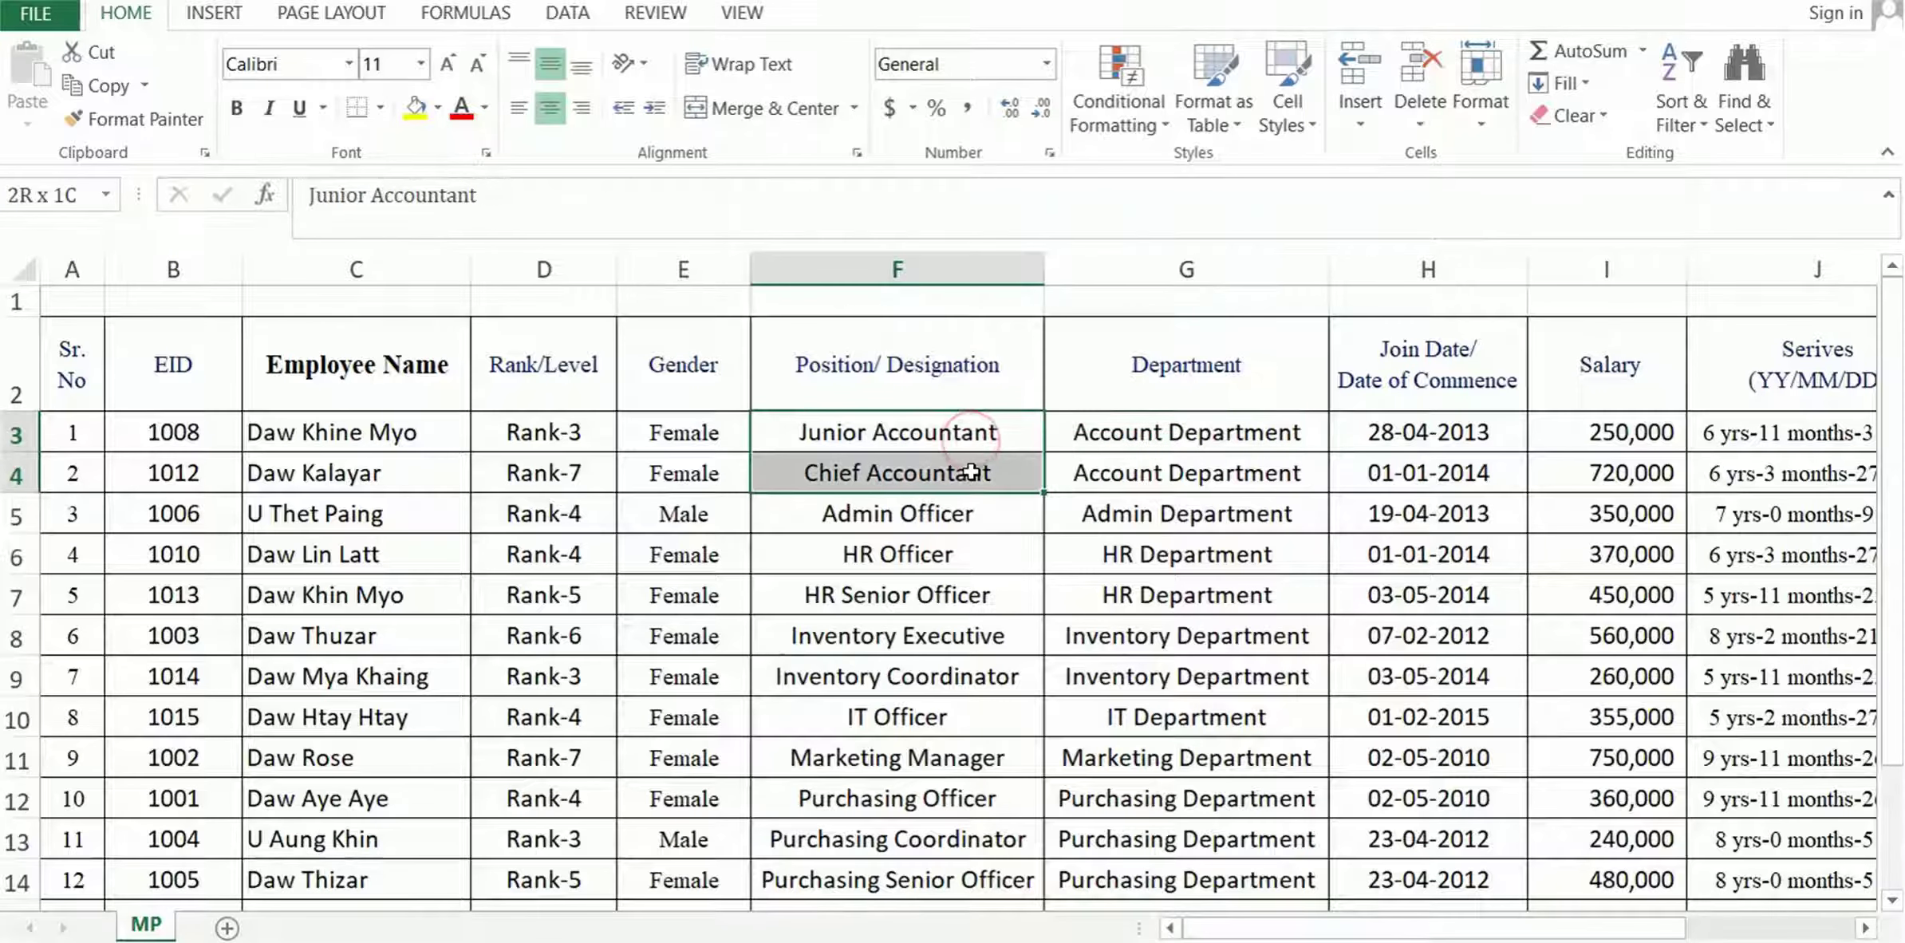
pyautogui.click(981, 433)
pyautogui.click(1127, 434)
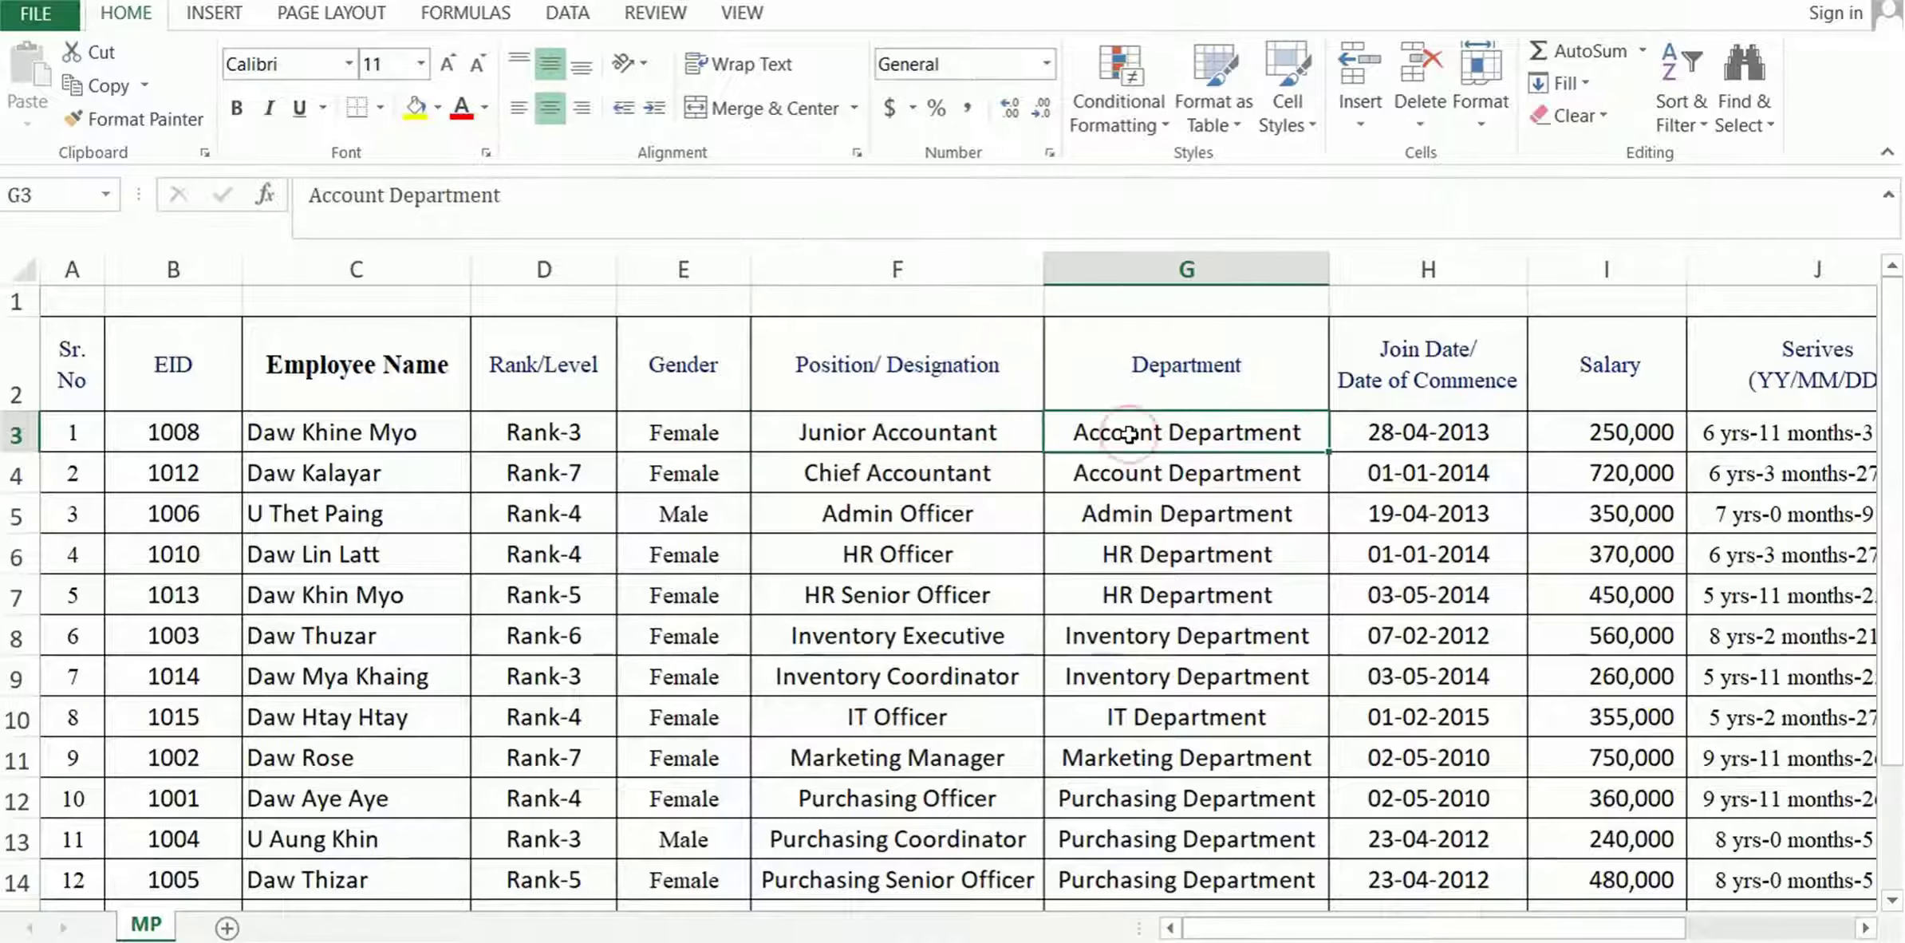
pyautogui.click(989, 433)
pyautogui.click(1157, 432)
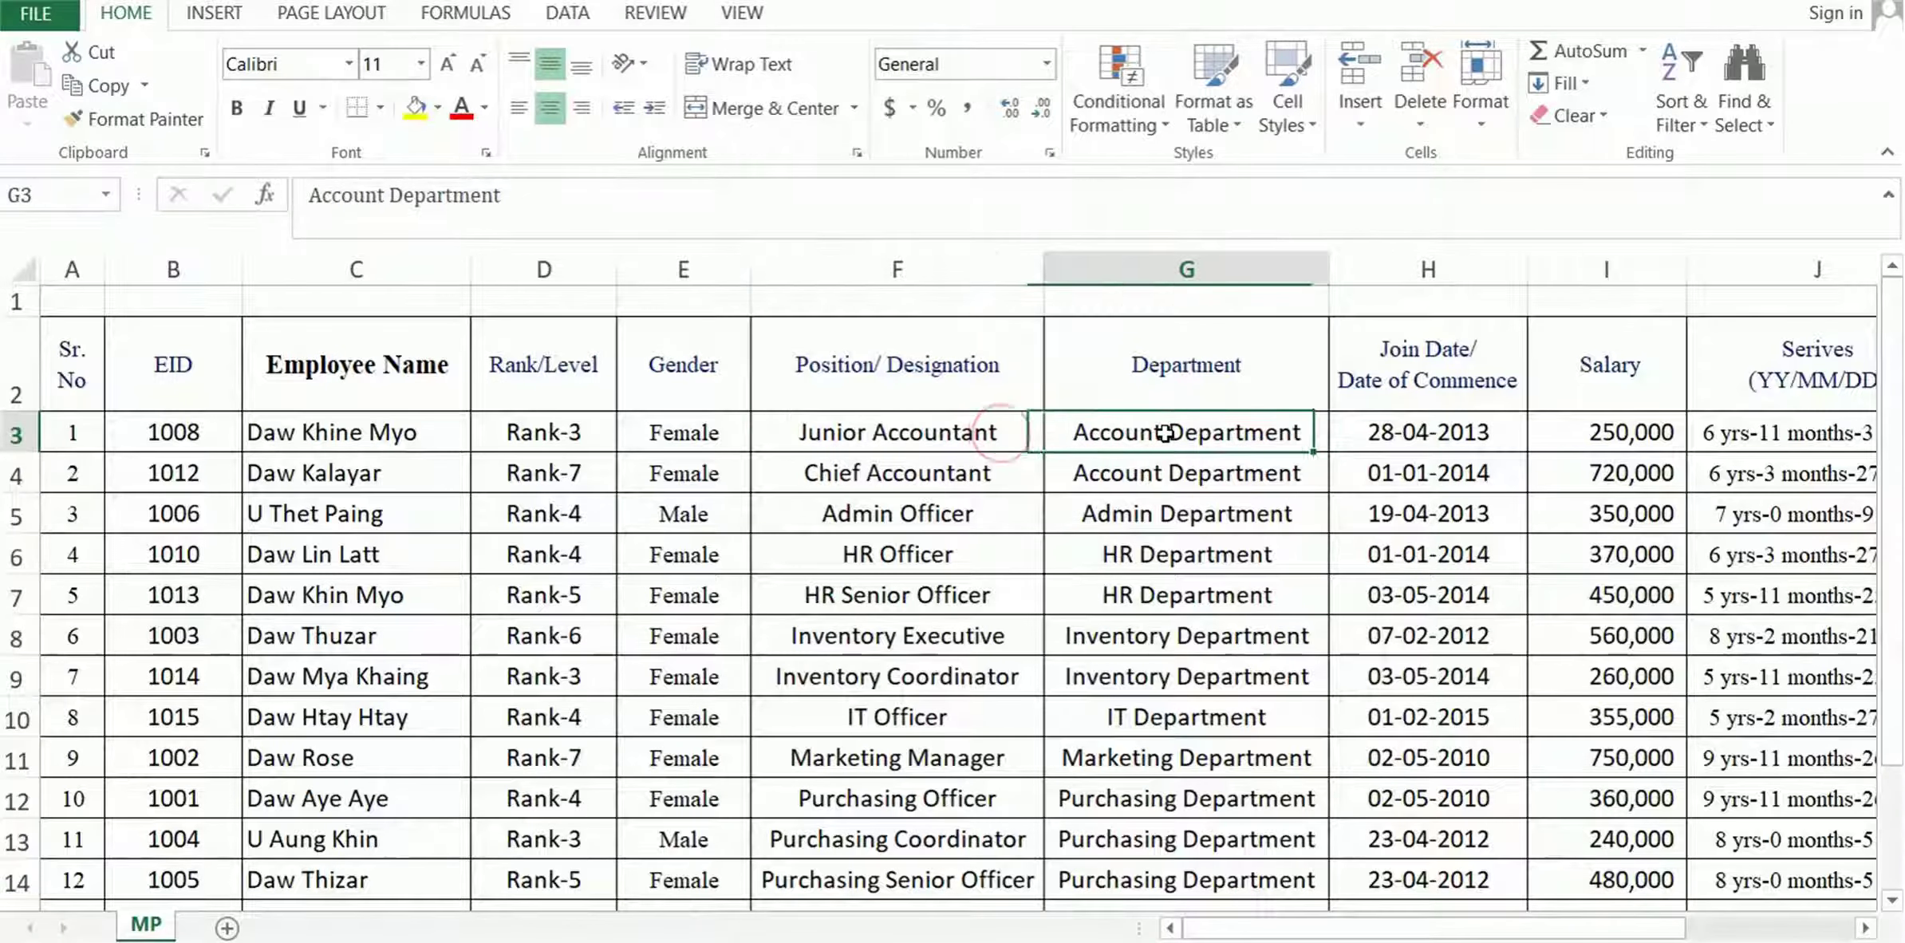
pyautogui.click(977, 473)
pyautogui.click(1112, 472)
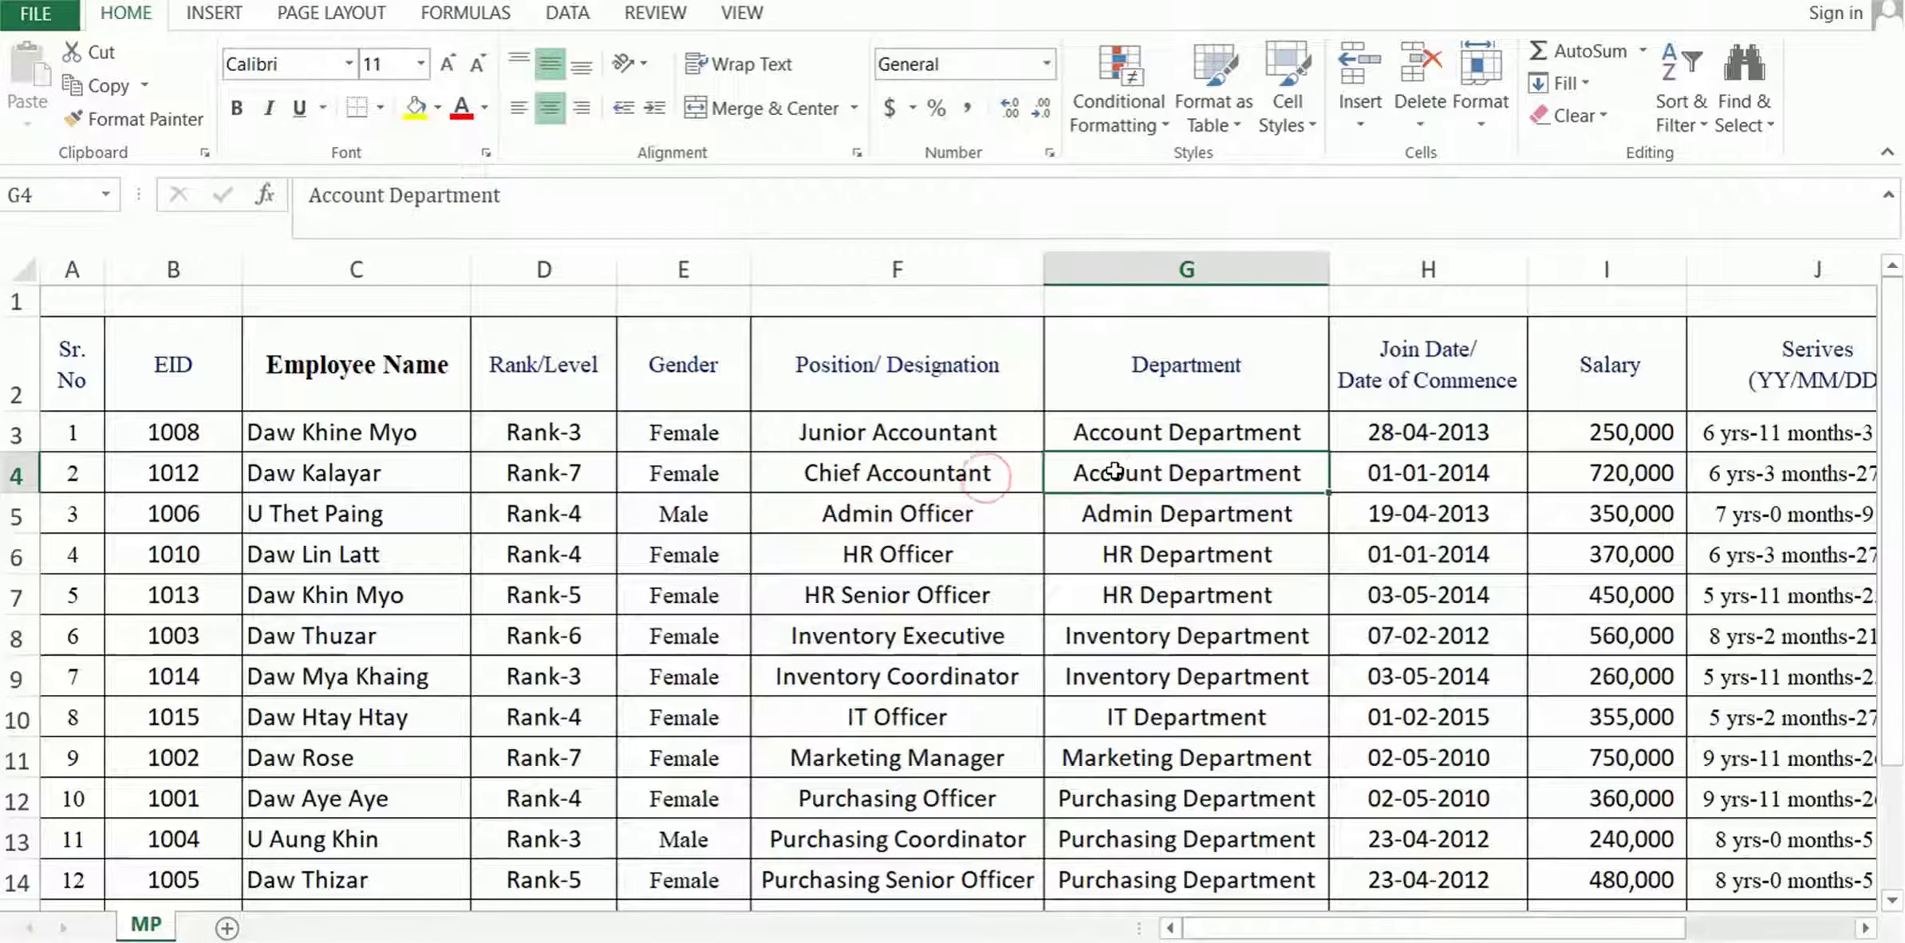
pyautogui.click(941, 479)
pyautogui.click(1133, 475)
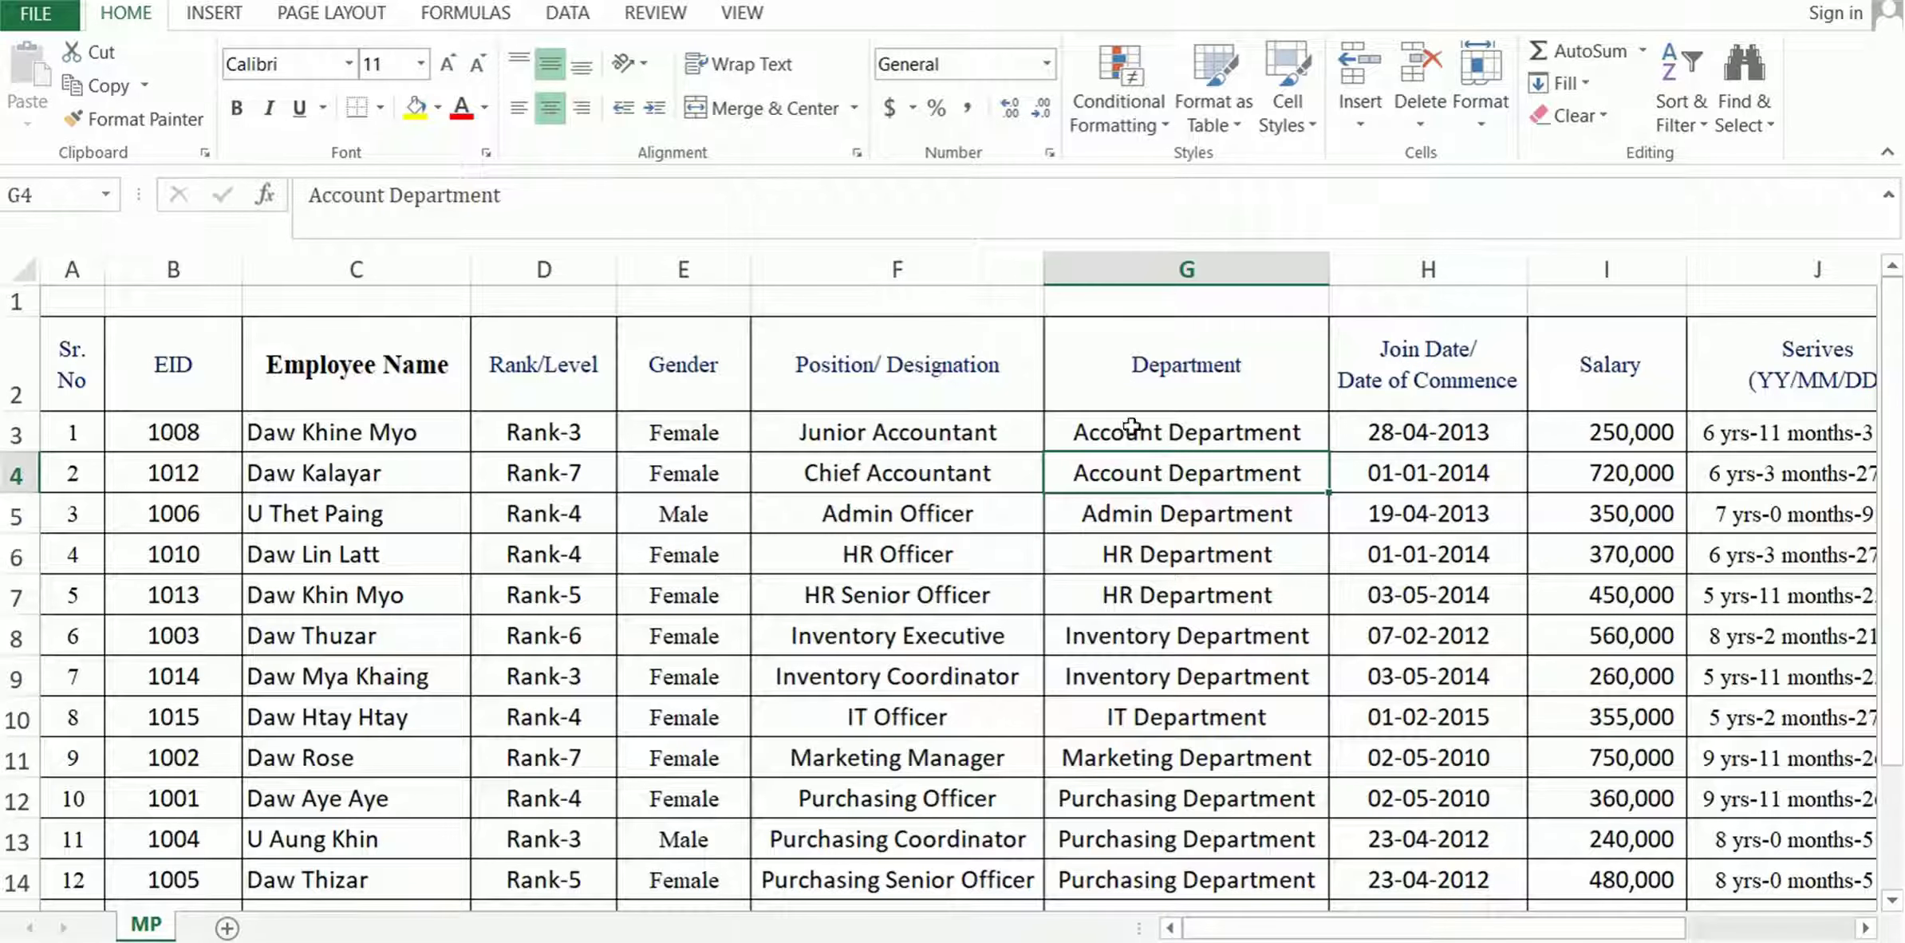
pyautogui.moveTo(978, 444); pyautogui.dragTo(1137, 435)
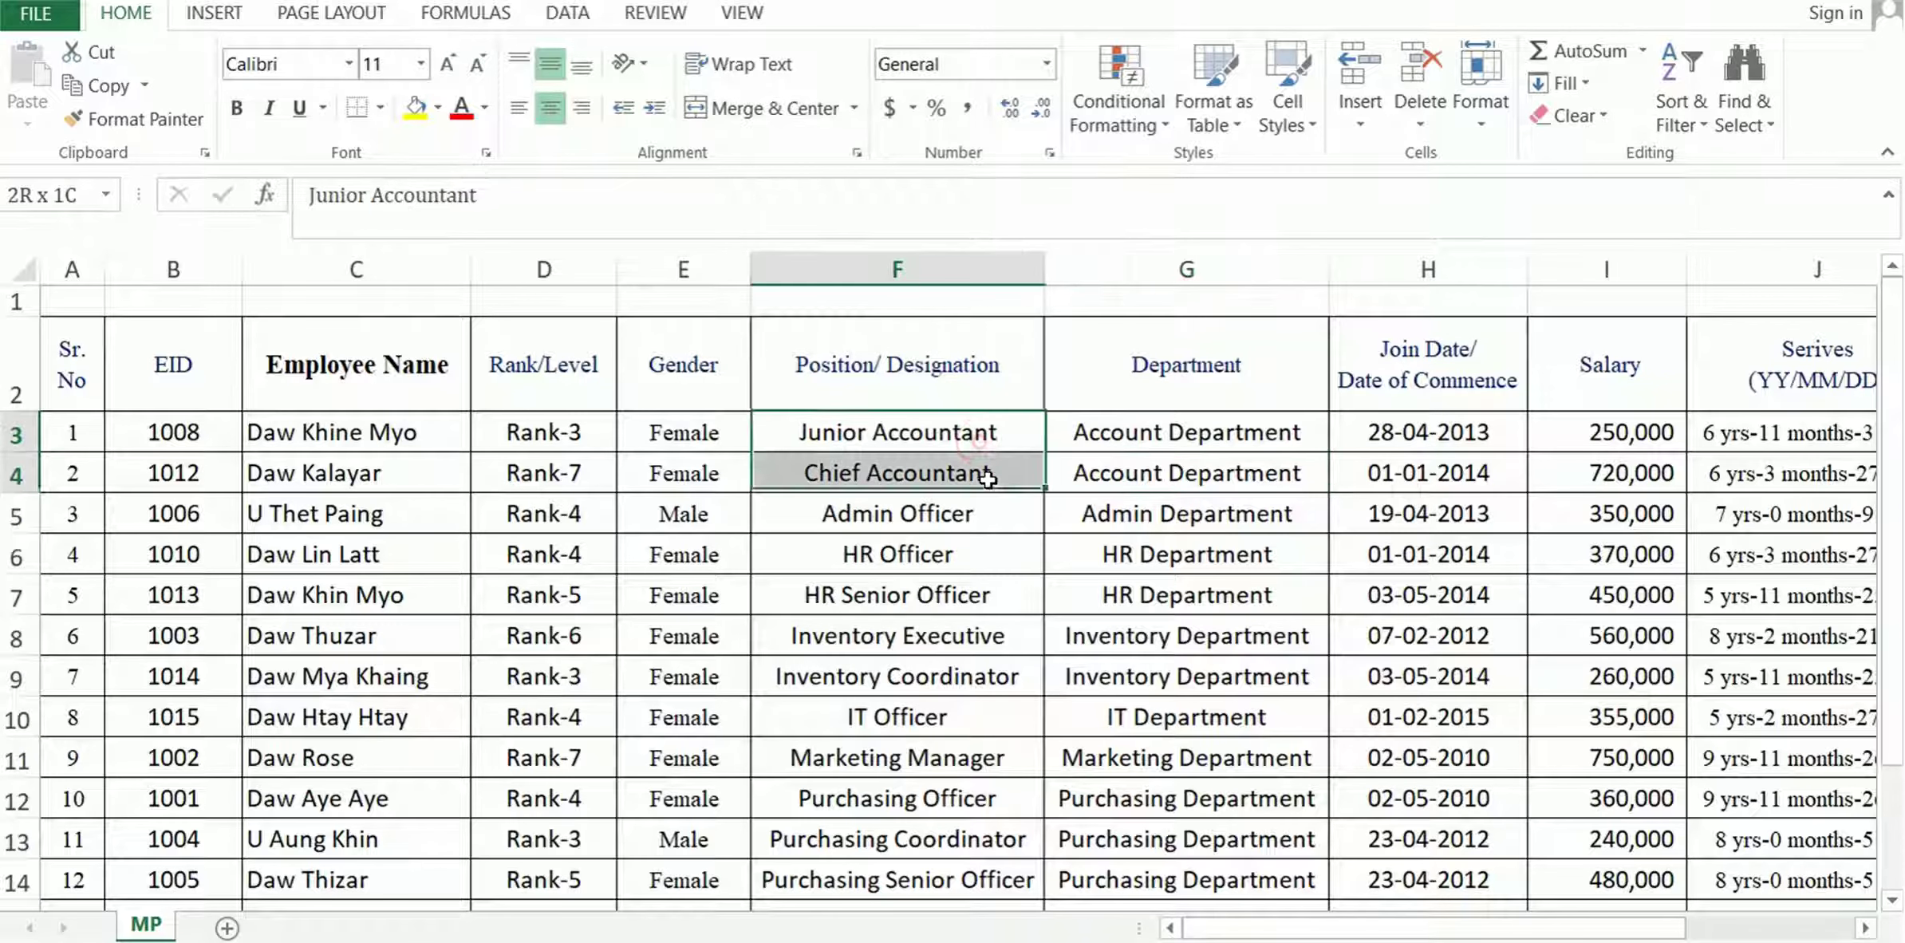
pyautogui.click(1137, 435)
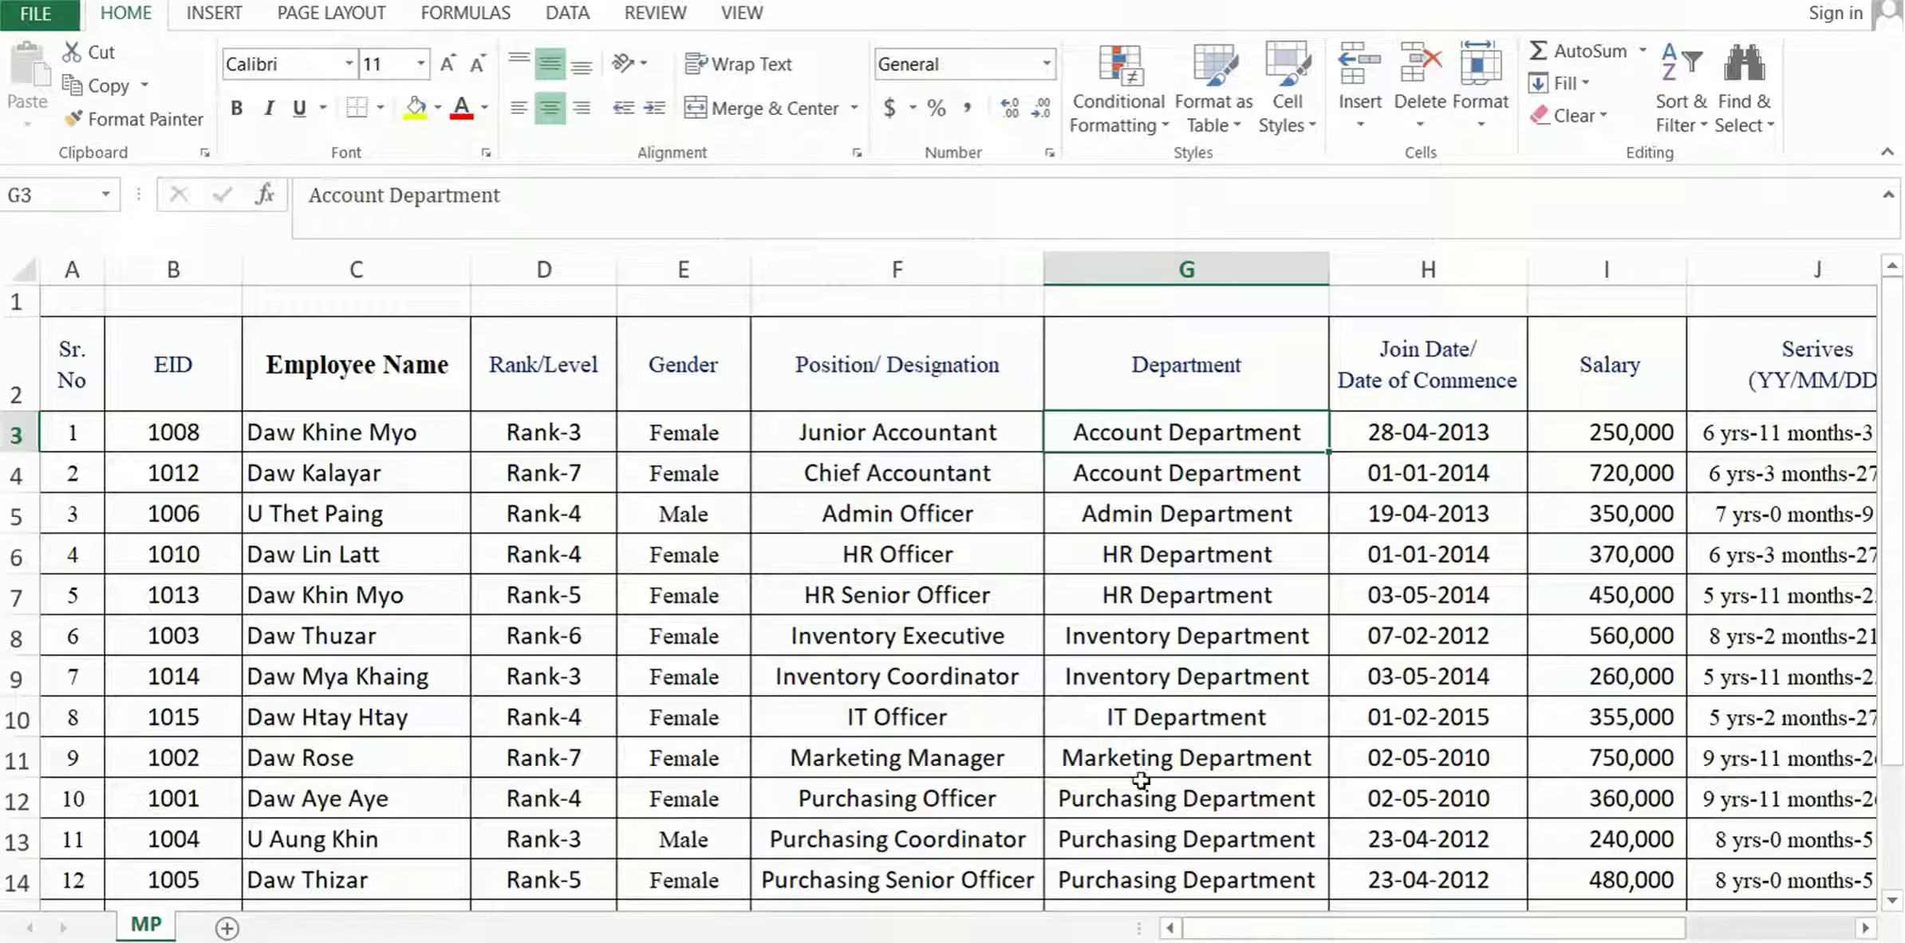
# Inspect the IF gender formulas in E3 and E4, and leave D3's rank choice unchanged
pyautogui.click(627, 439)
pyautogui.click(638, 479)
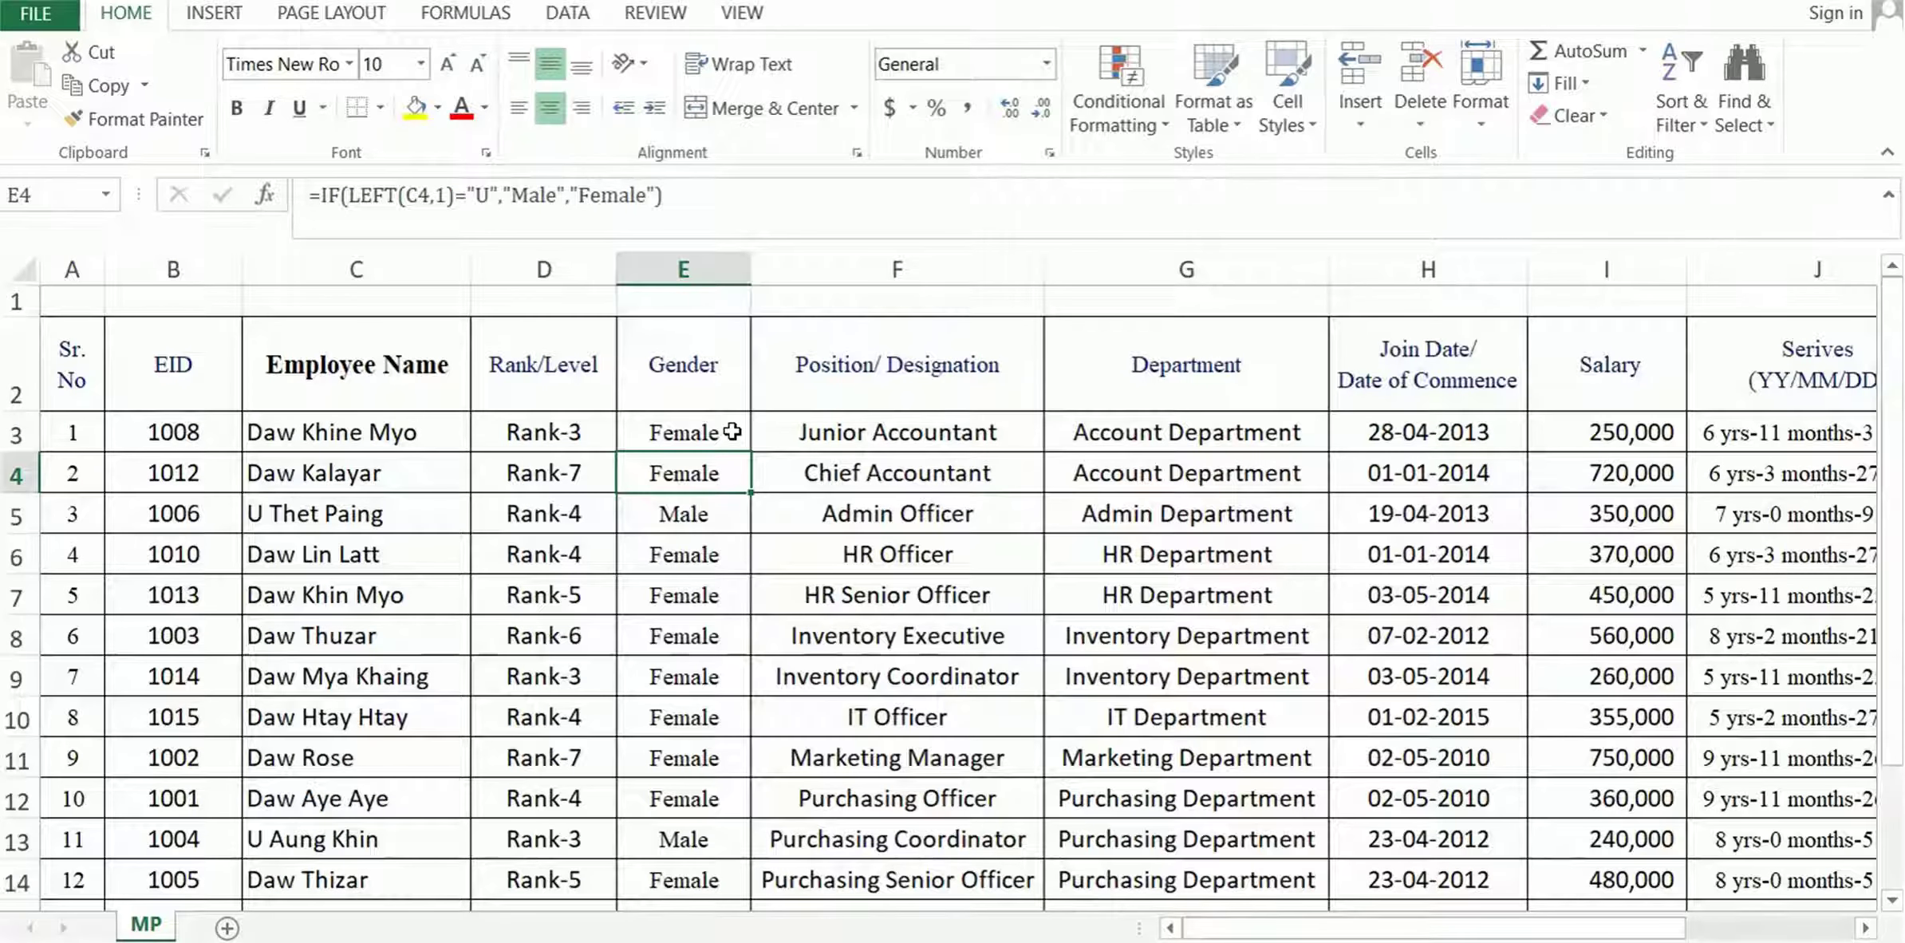
pyautogui.click(533, 425)
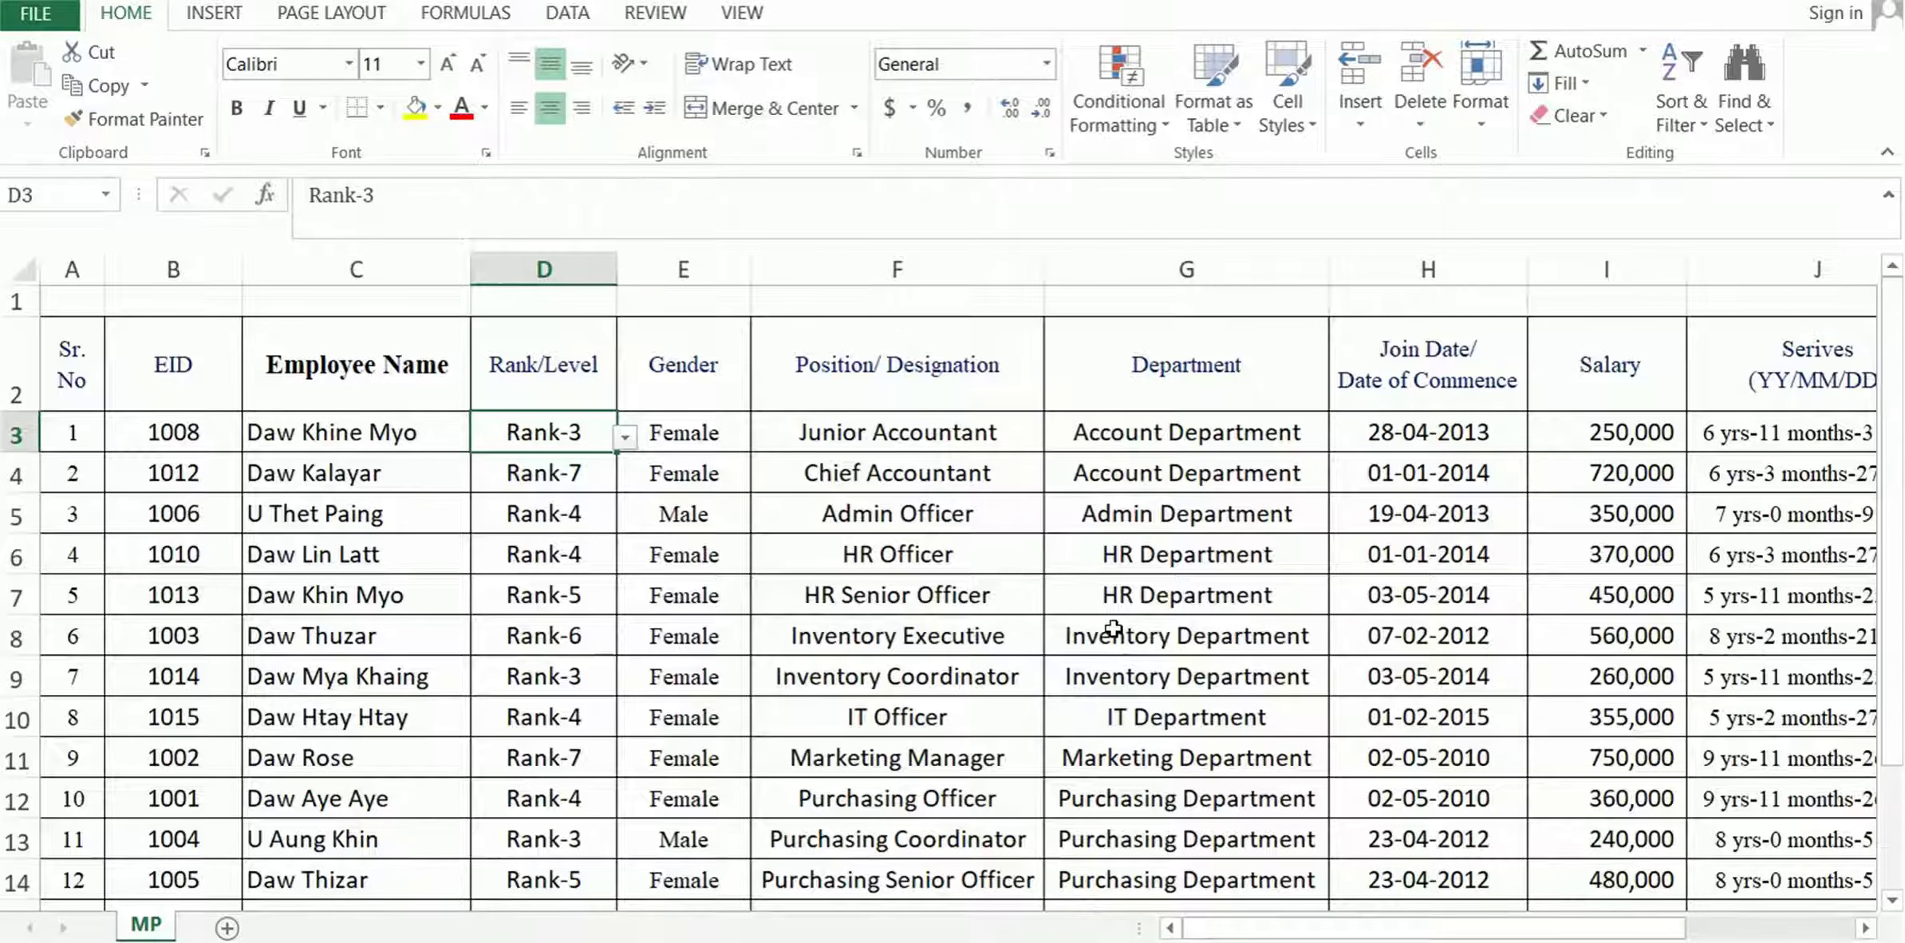
pyautogui.click(1292, 438)
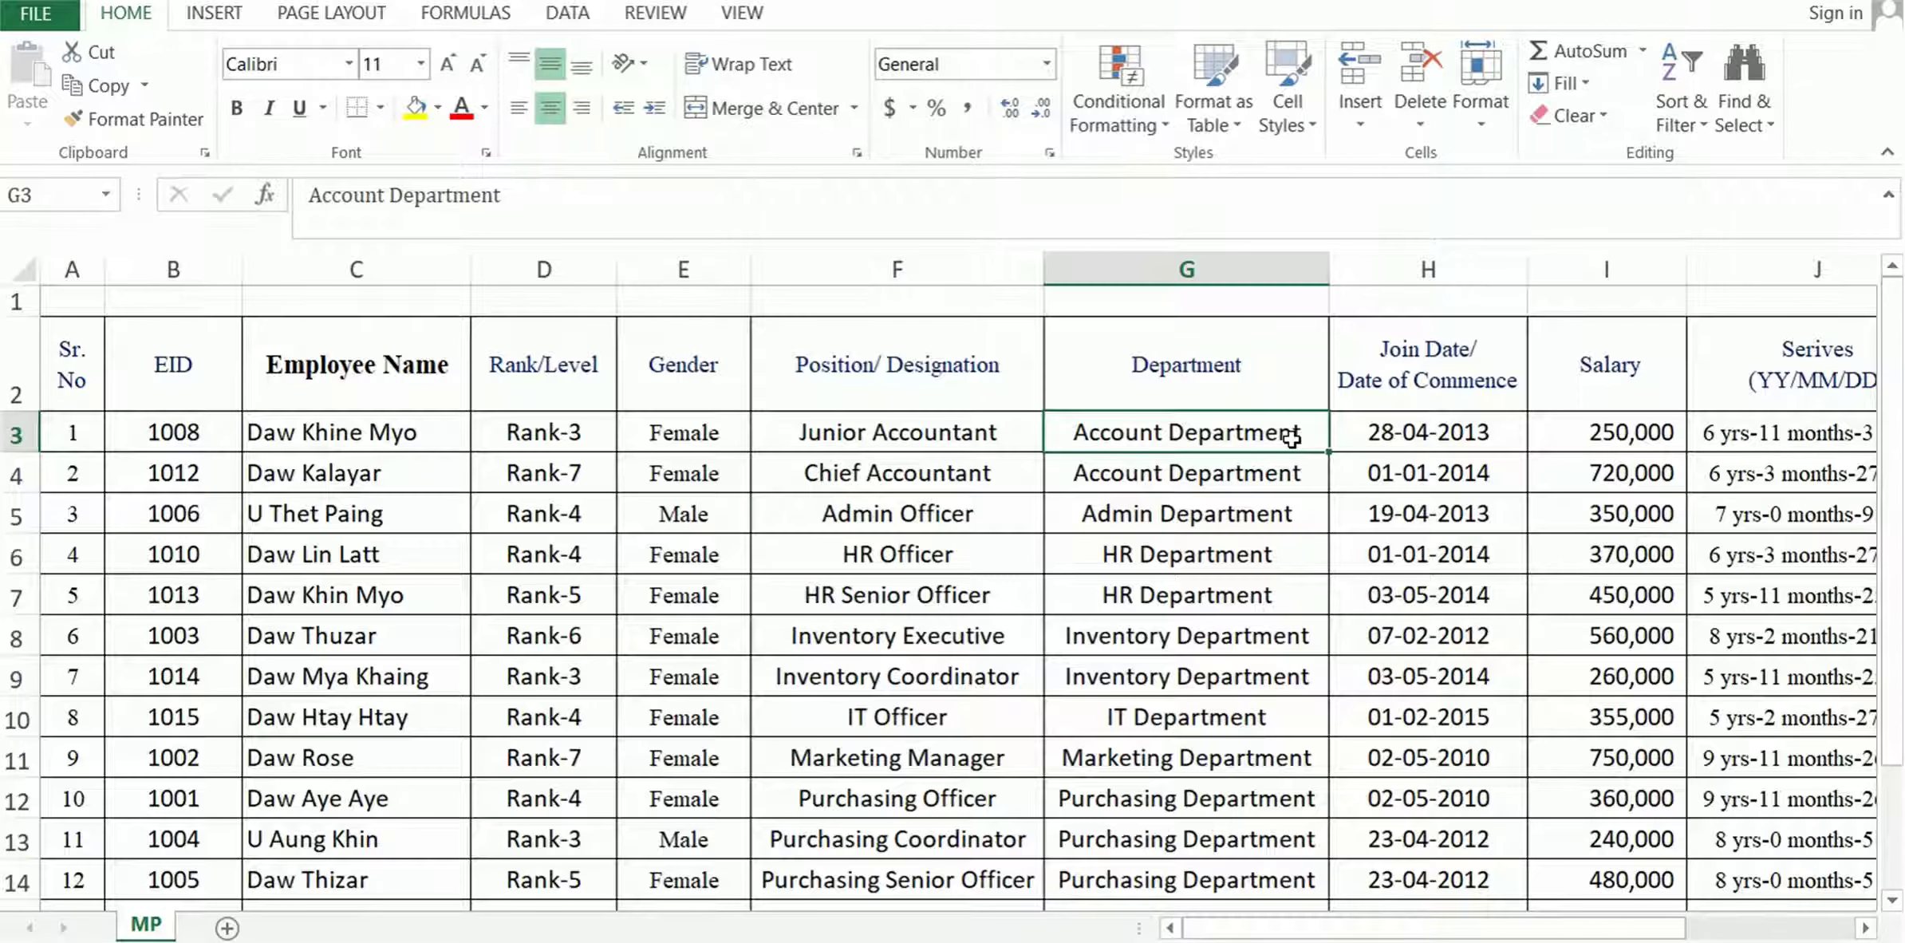
pyautogui.click(526, 430)
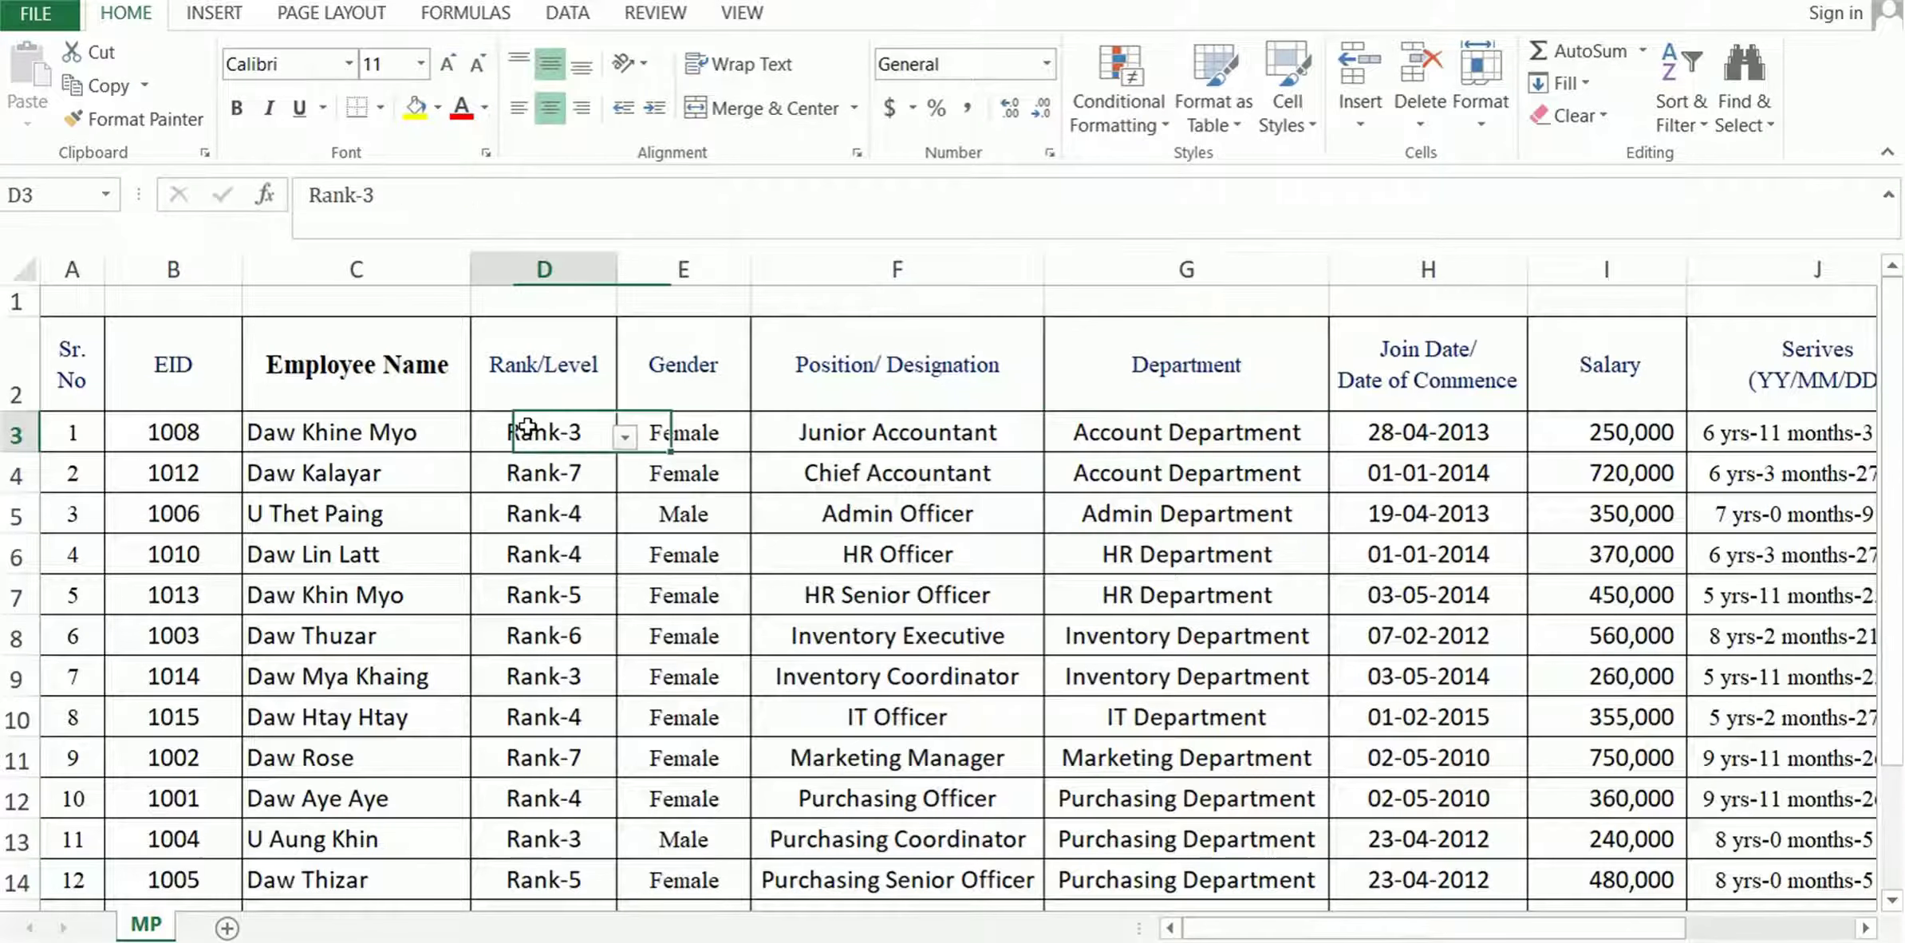
pyautogui.click(625, 436)
pyautogui.click(625, 436)
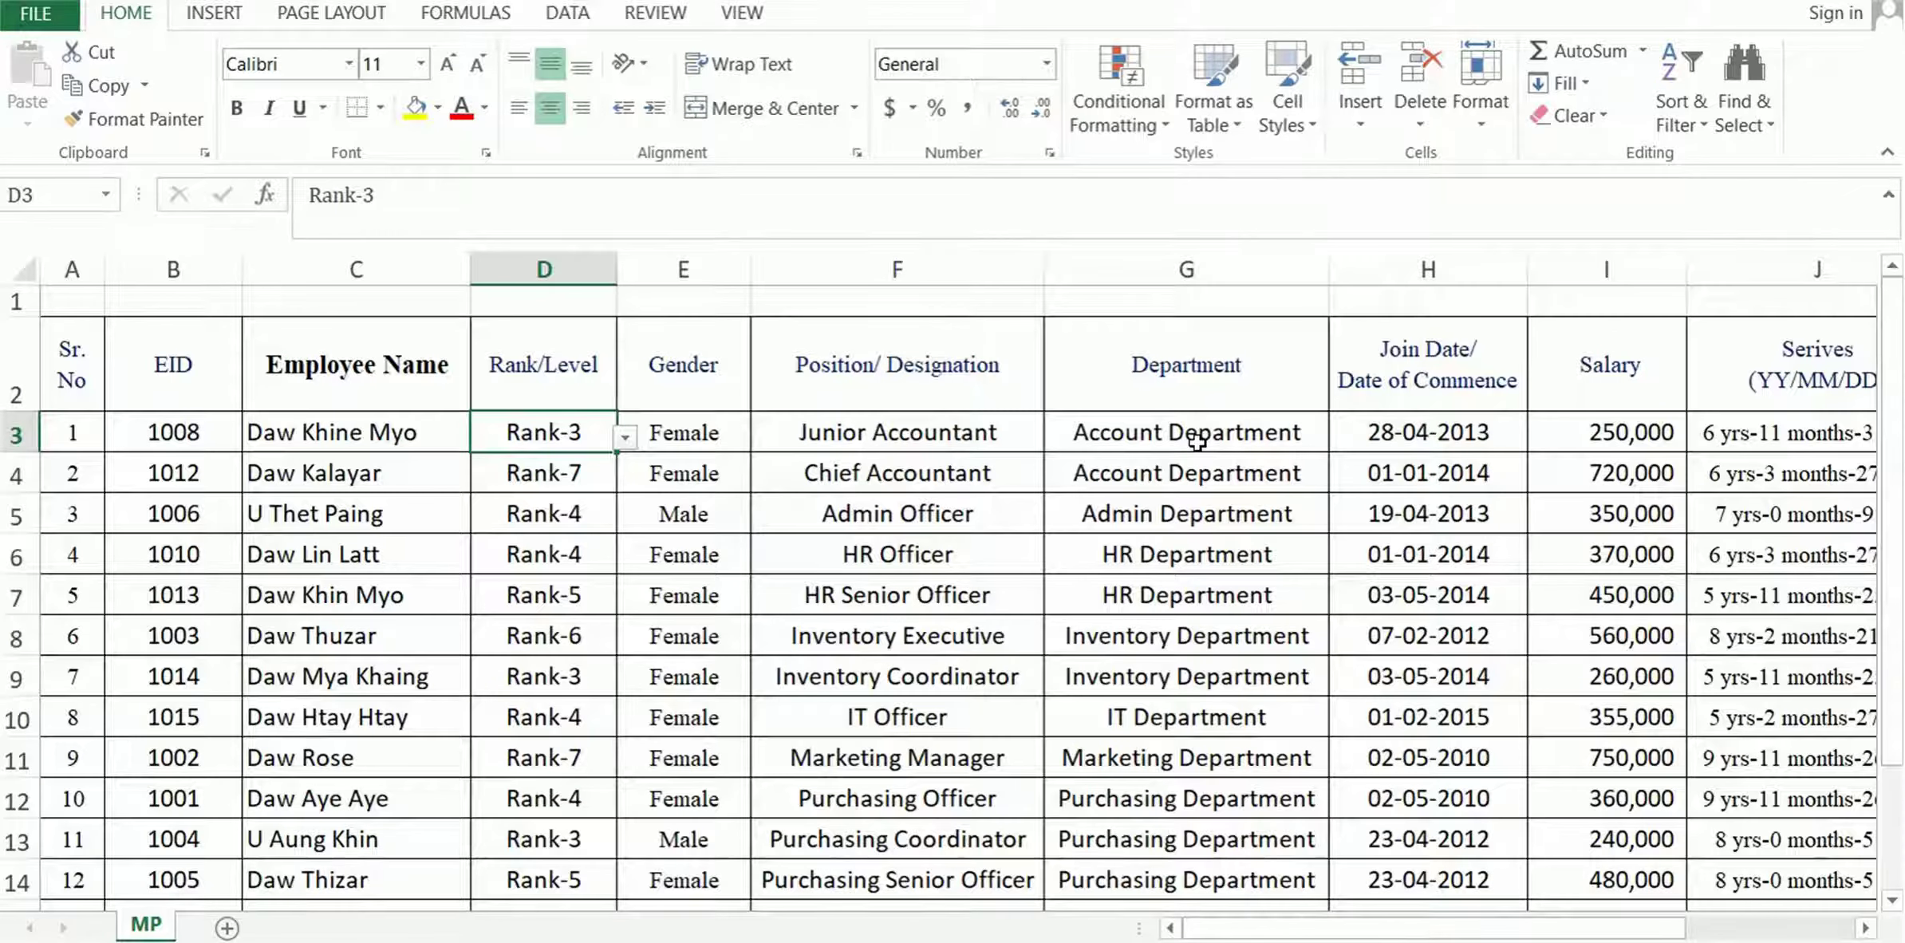
pyautogui.moveTo(1197, 441); pyautogui.dragTo(1200, 467)
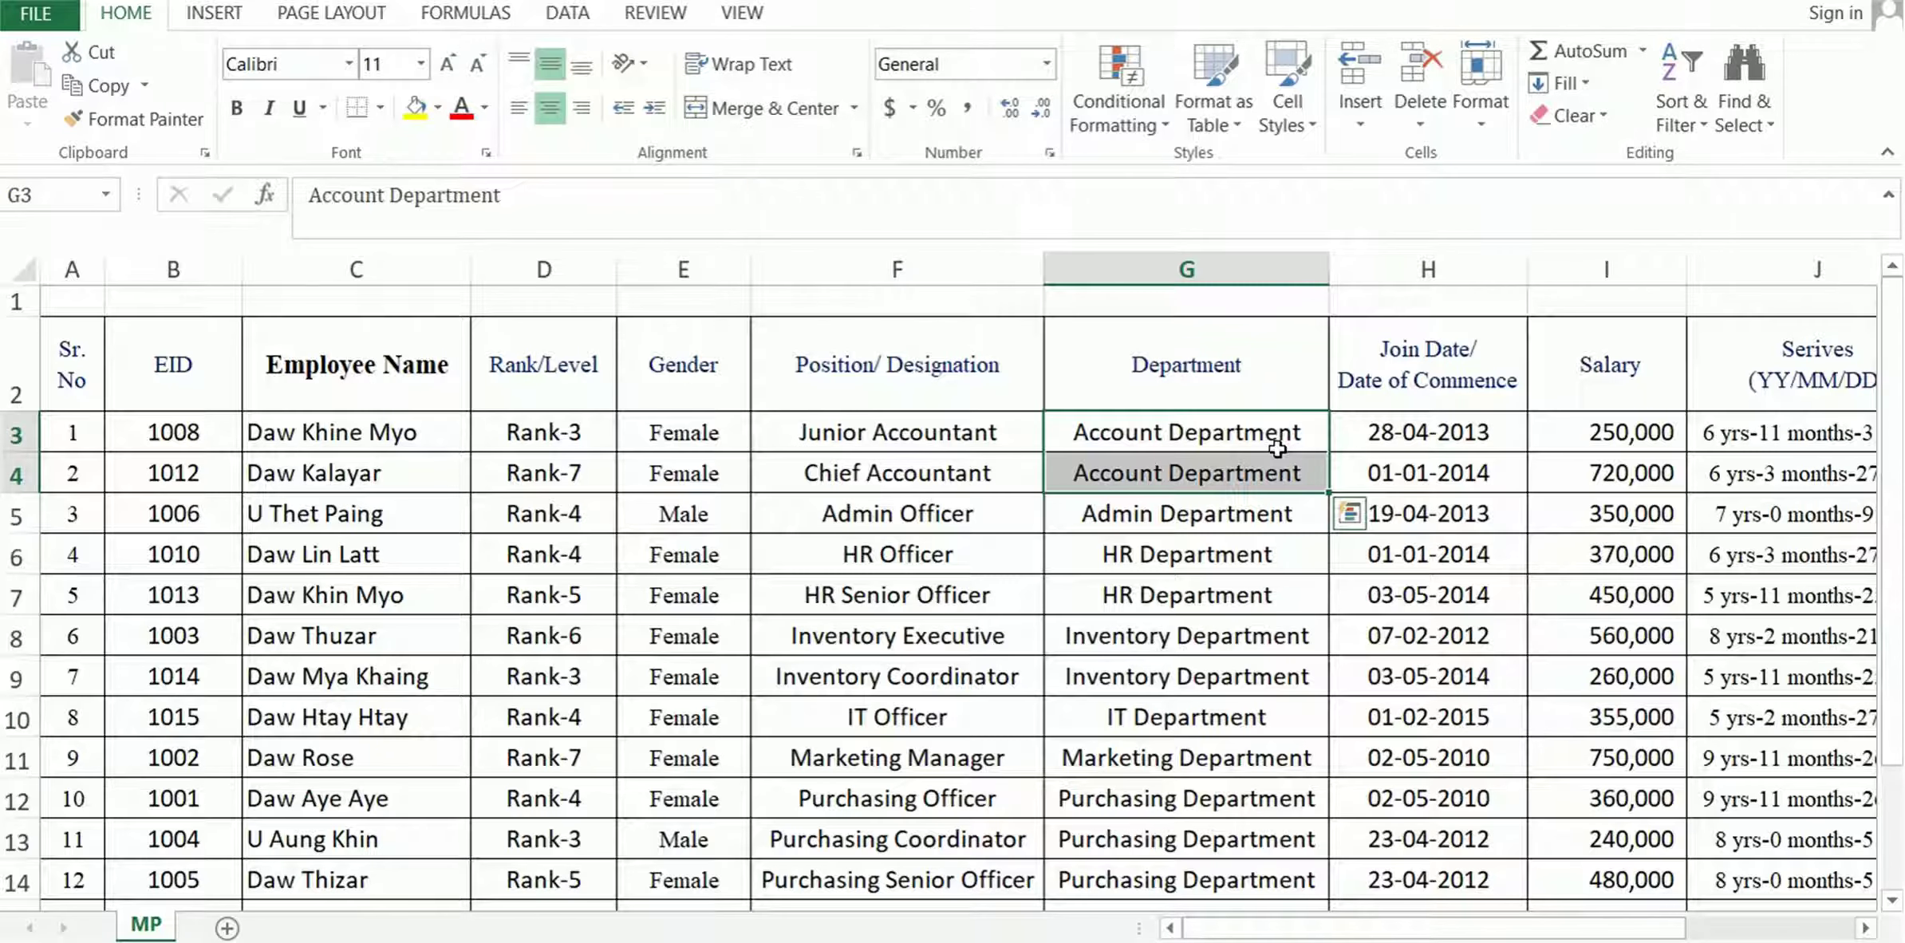
# Select the header row and the Department and Position/Designation column entries
pyautogui.click(95, 360)
pyautogui.moveTo(96, 361); pyautogui.dragTo(1574, 361)
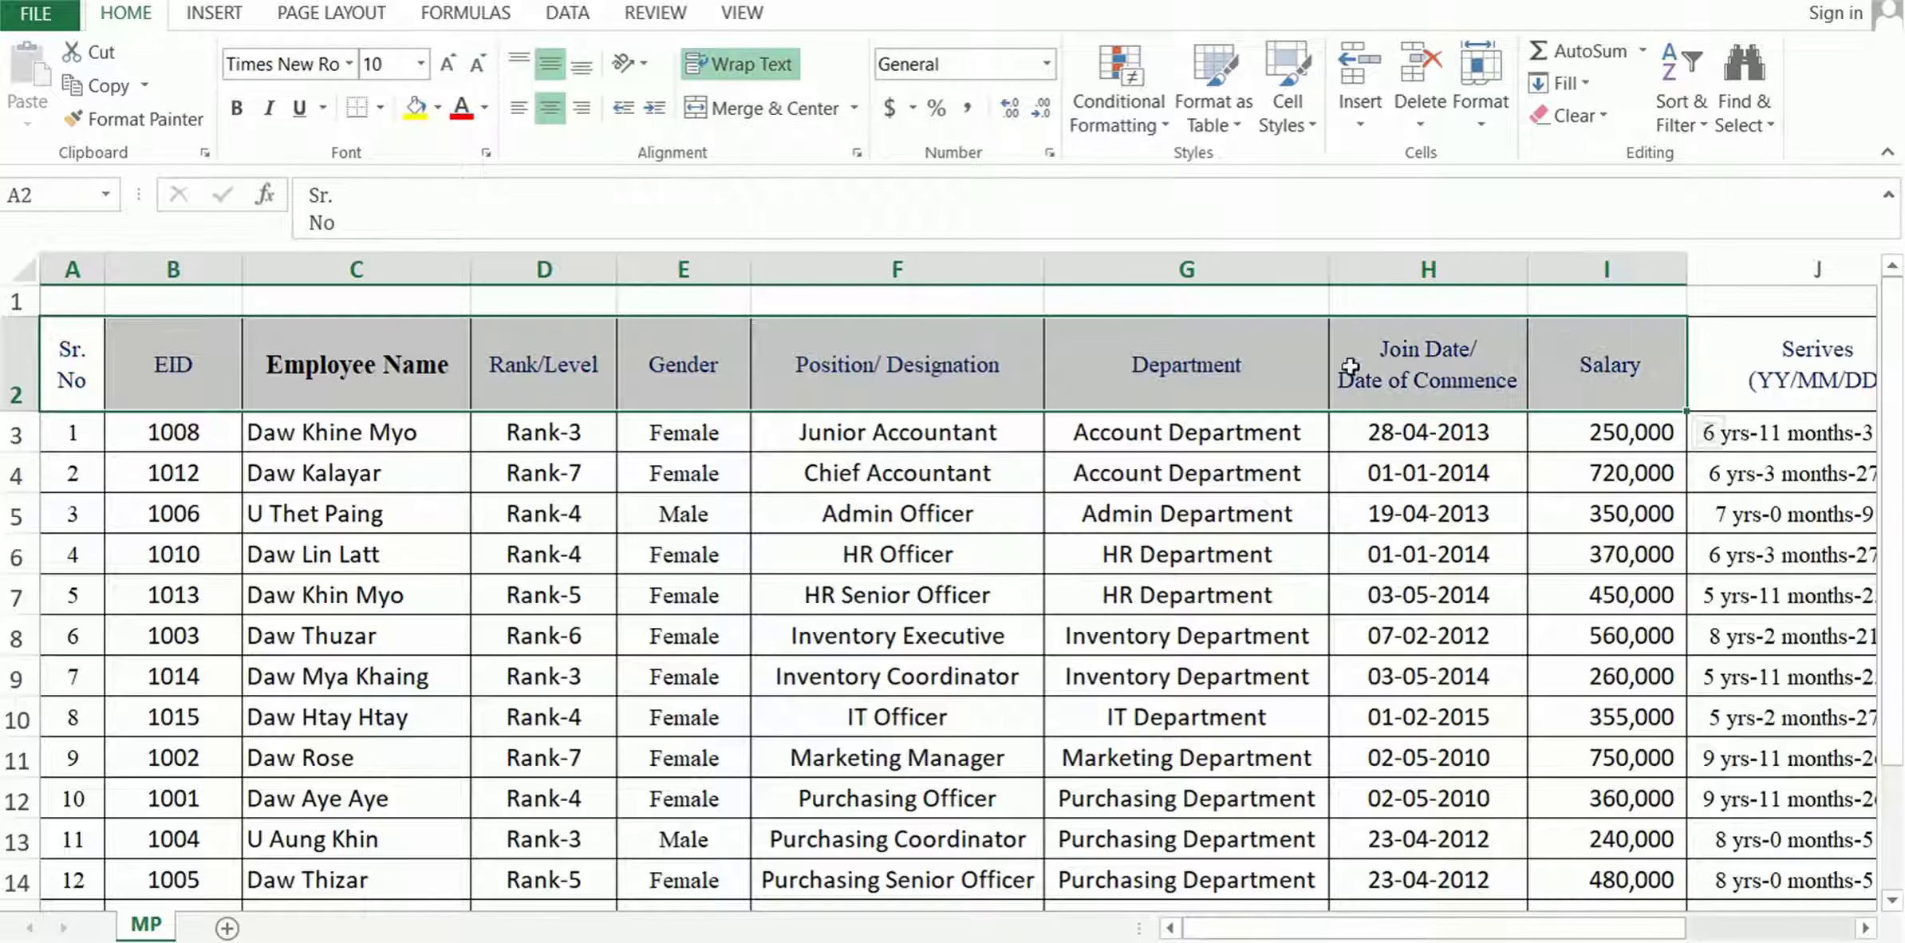
pyautogui.click(1256, 366)
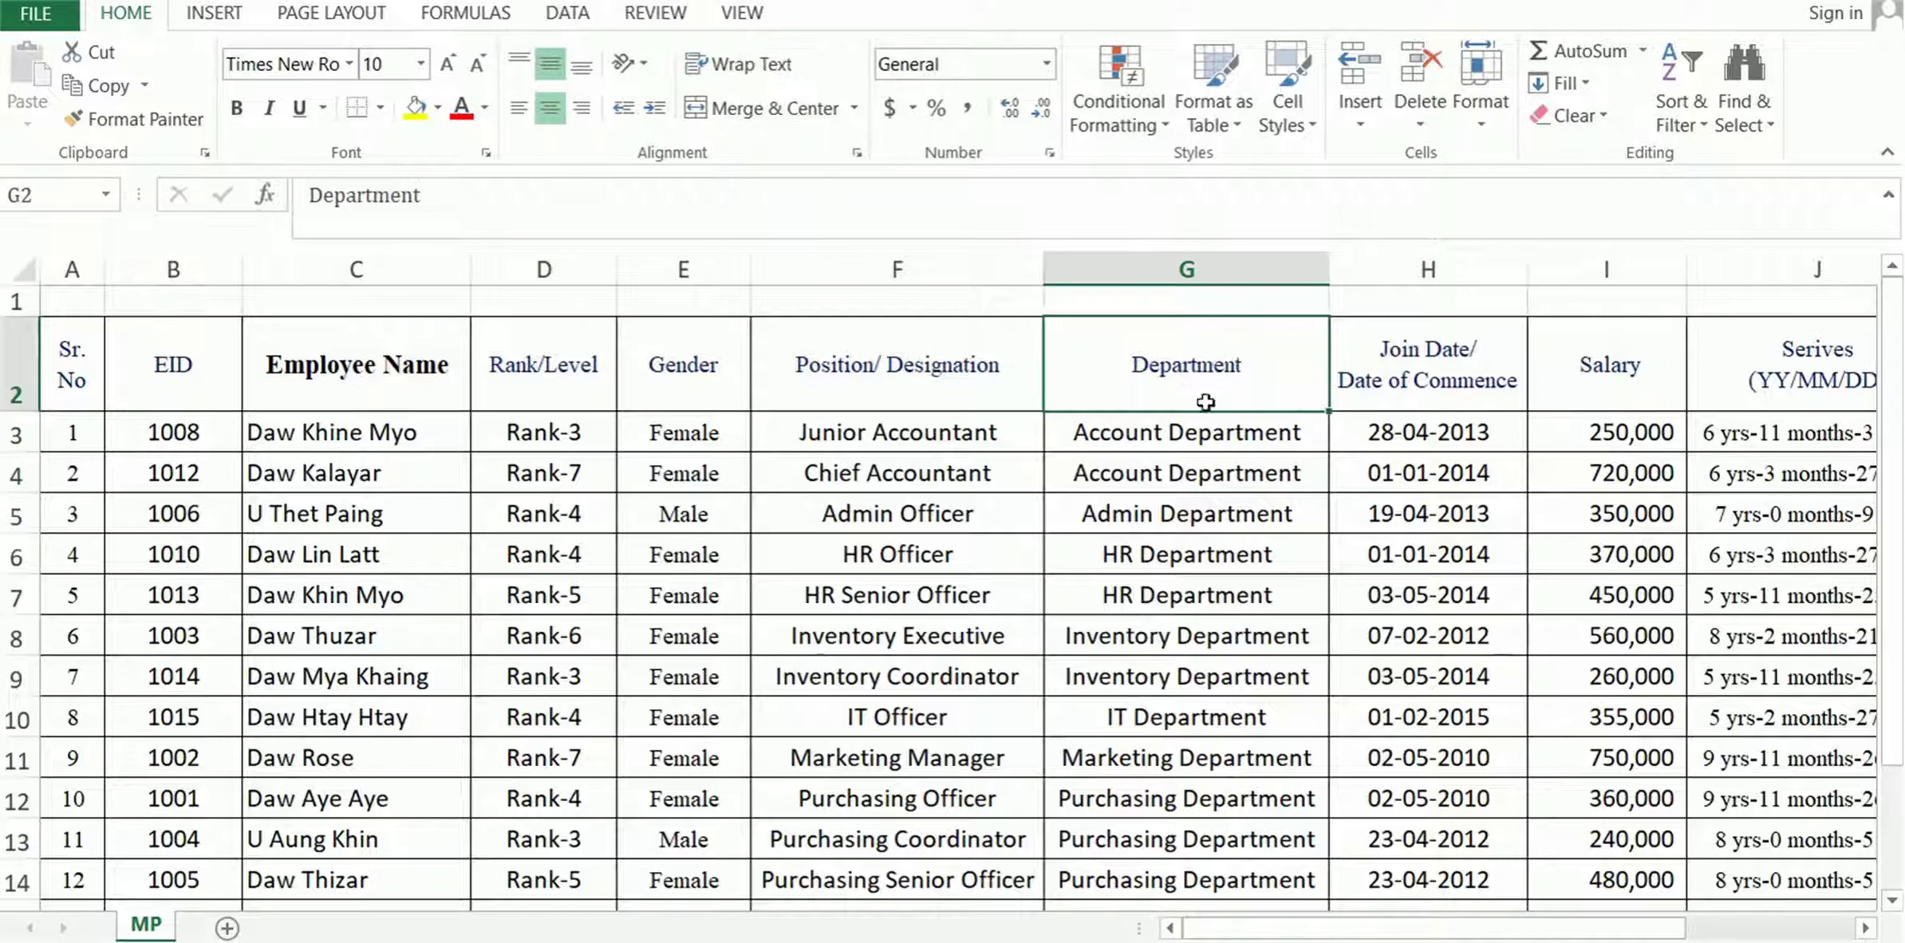
pyautogui.click(1202, 441)
pyautogui.moveTo(1206, 546); pyautogui.dragTo(1203, 750)
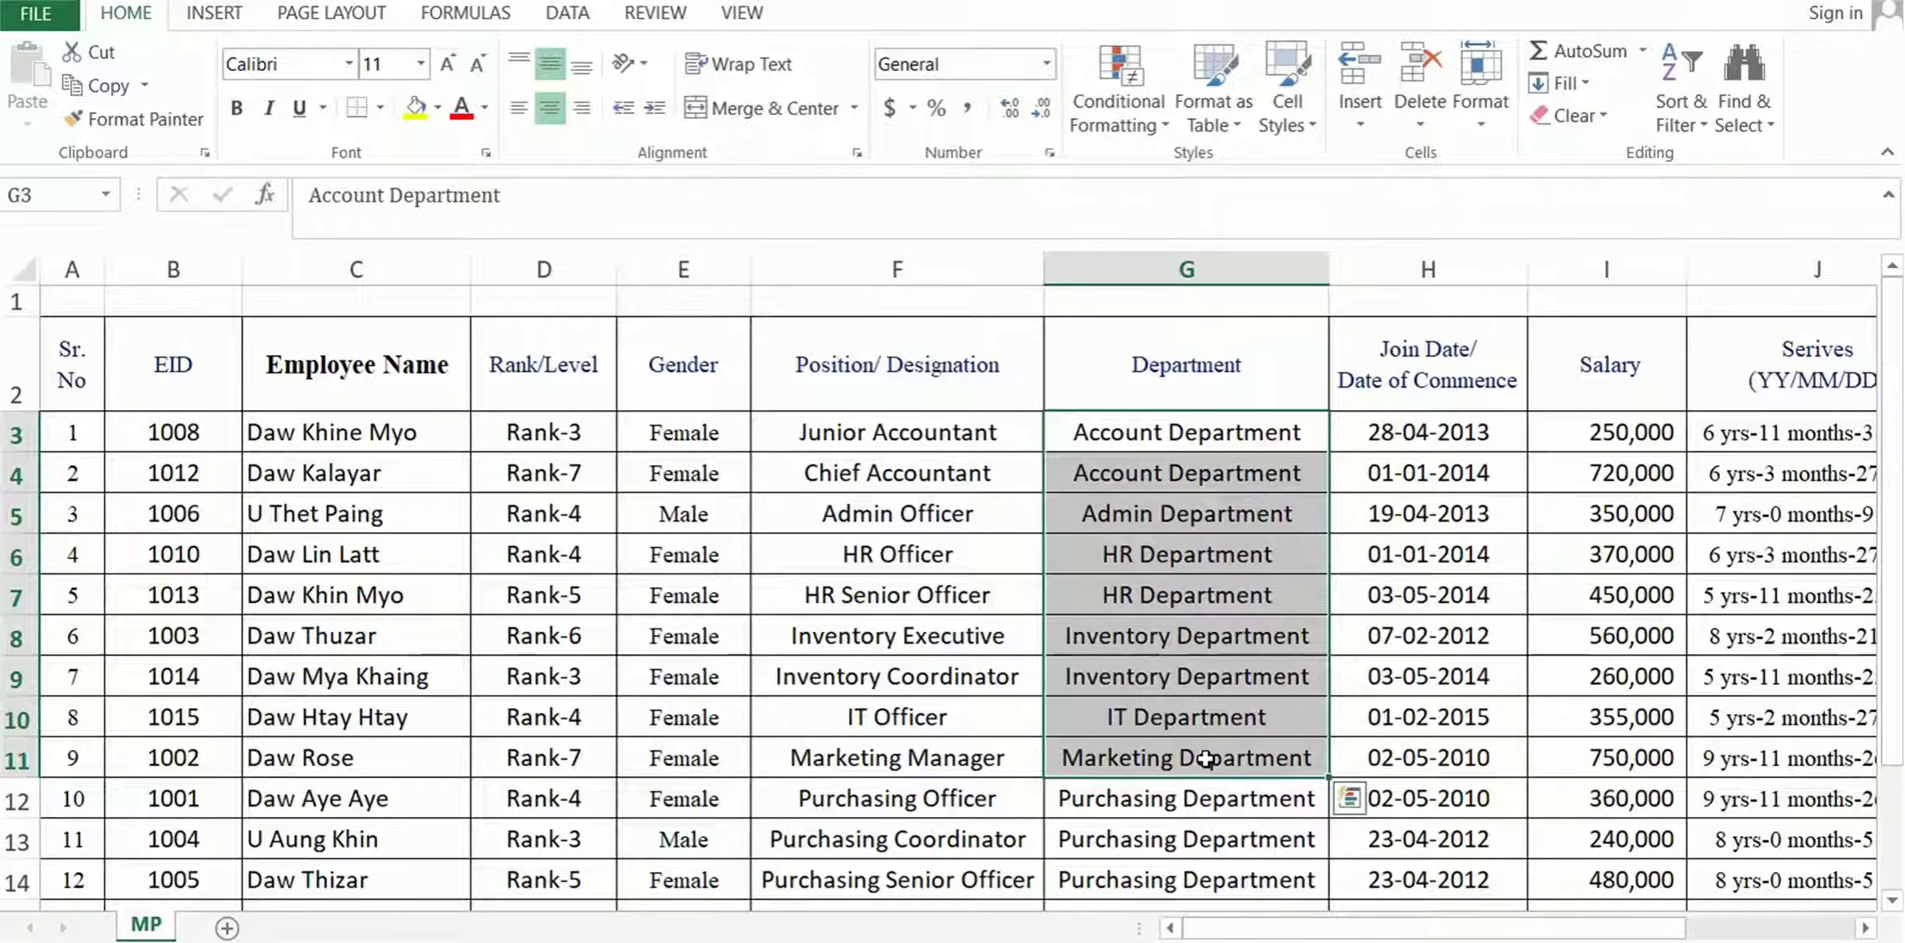
pyautogui.click(923, 370)
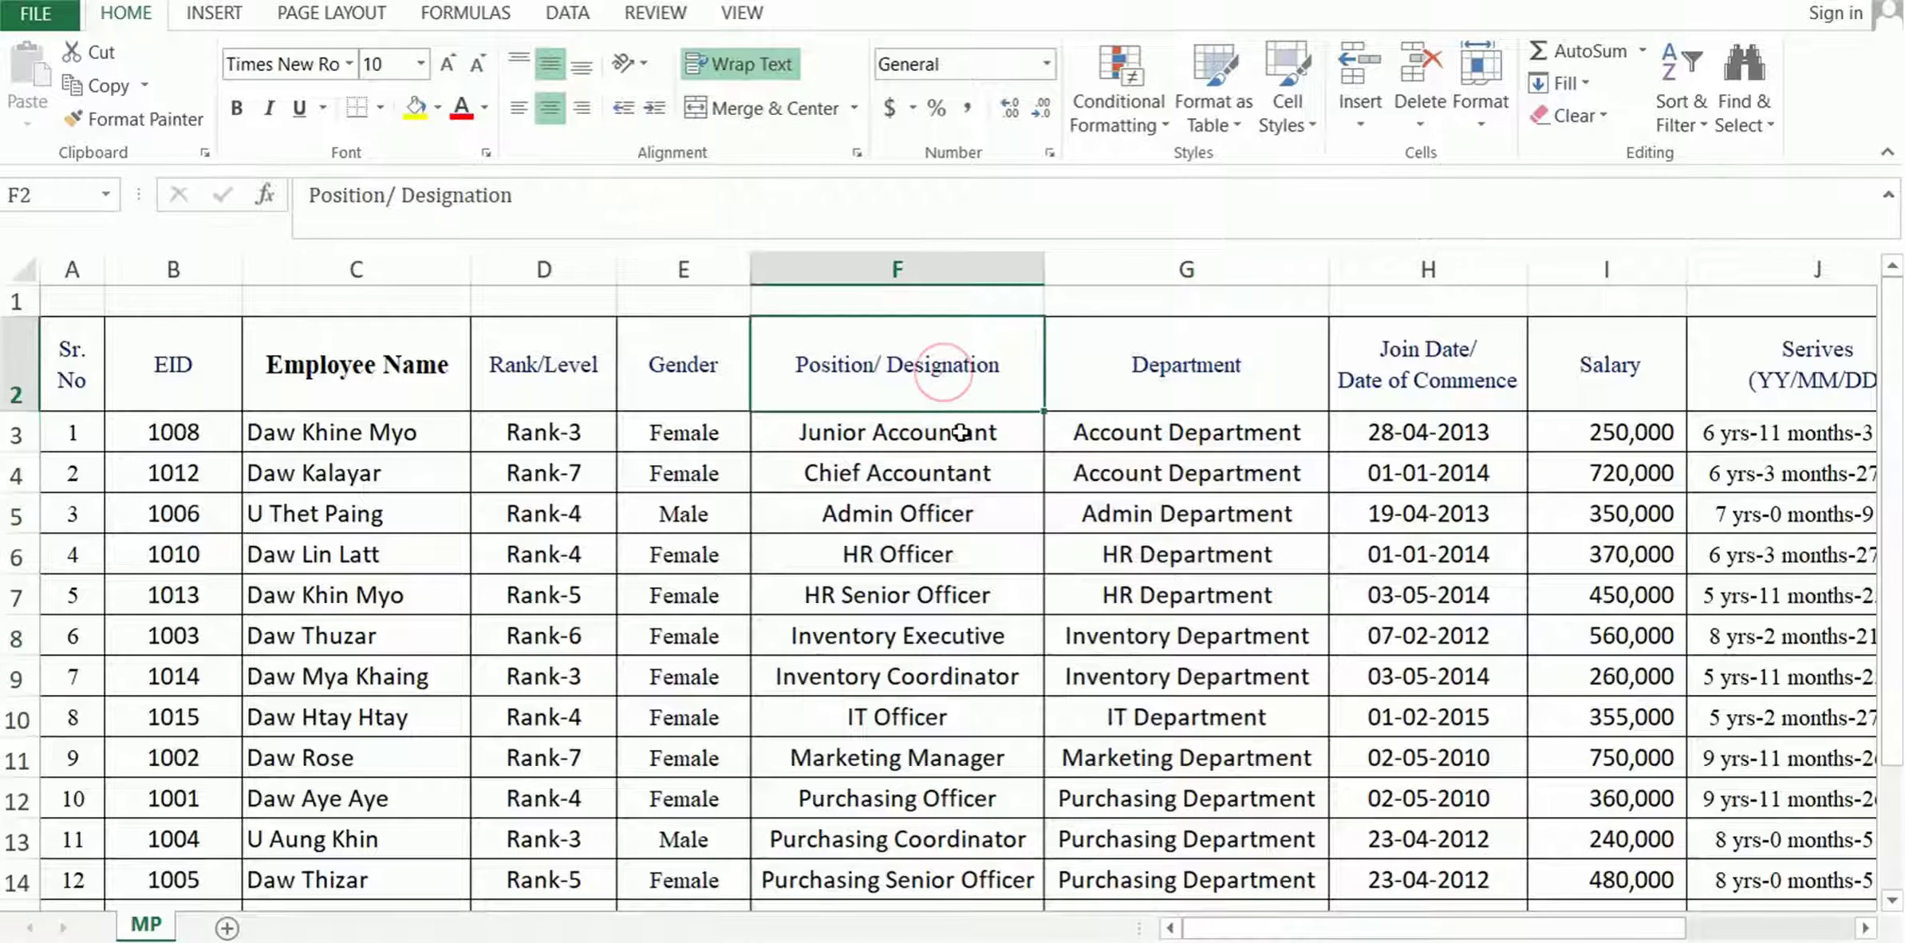
pyautogui.moveTo(966, 452); pyautogui.dragTo(917, 838)
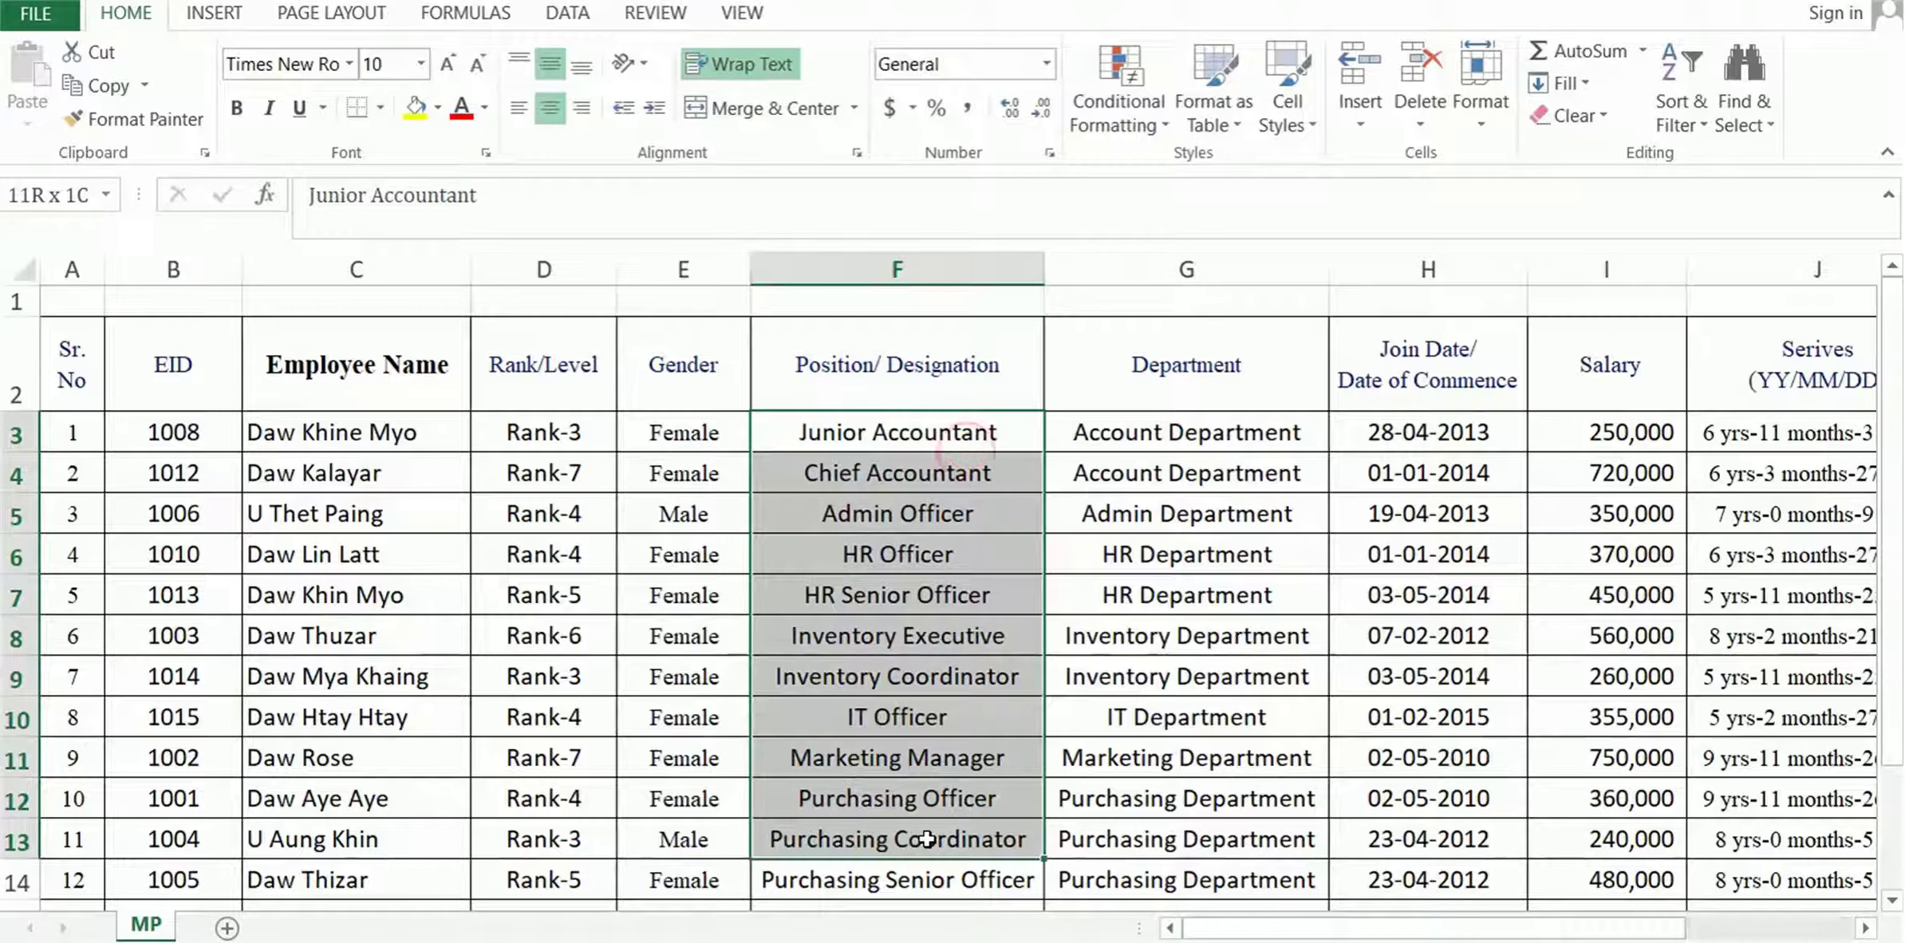
pyautogui.click(1282, 745)
pyautogui.click(24, 368)
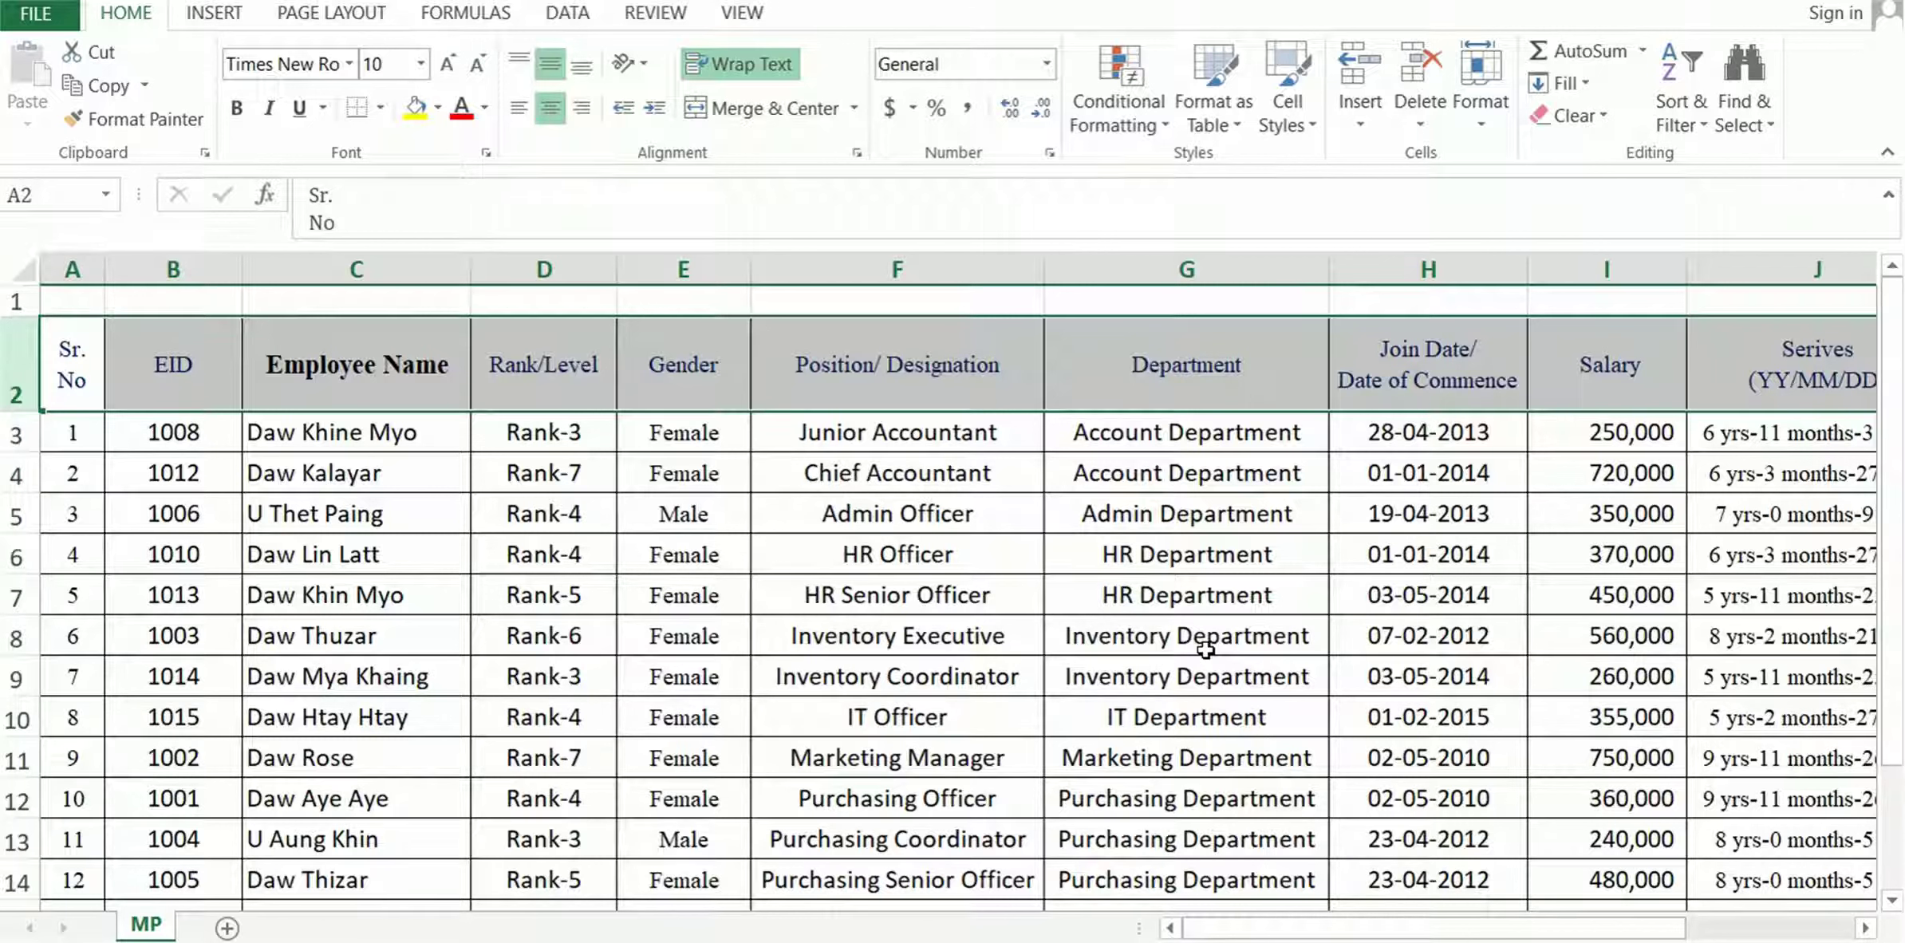
# Show the Insert tab commands, then select the Employee Name header cell C2
pyautogui.click(226, 21)
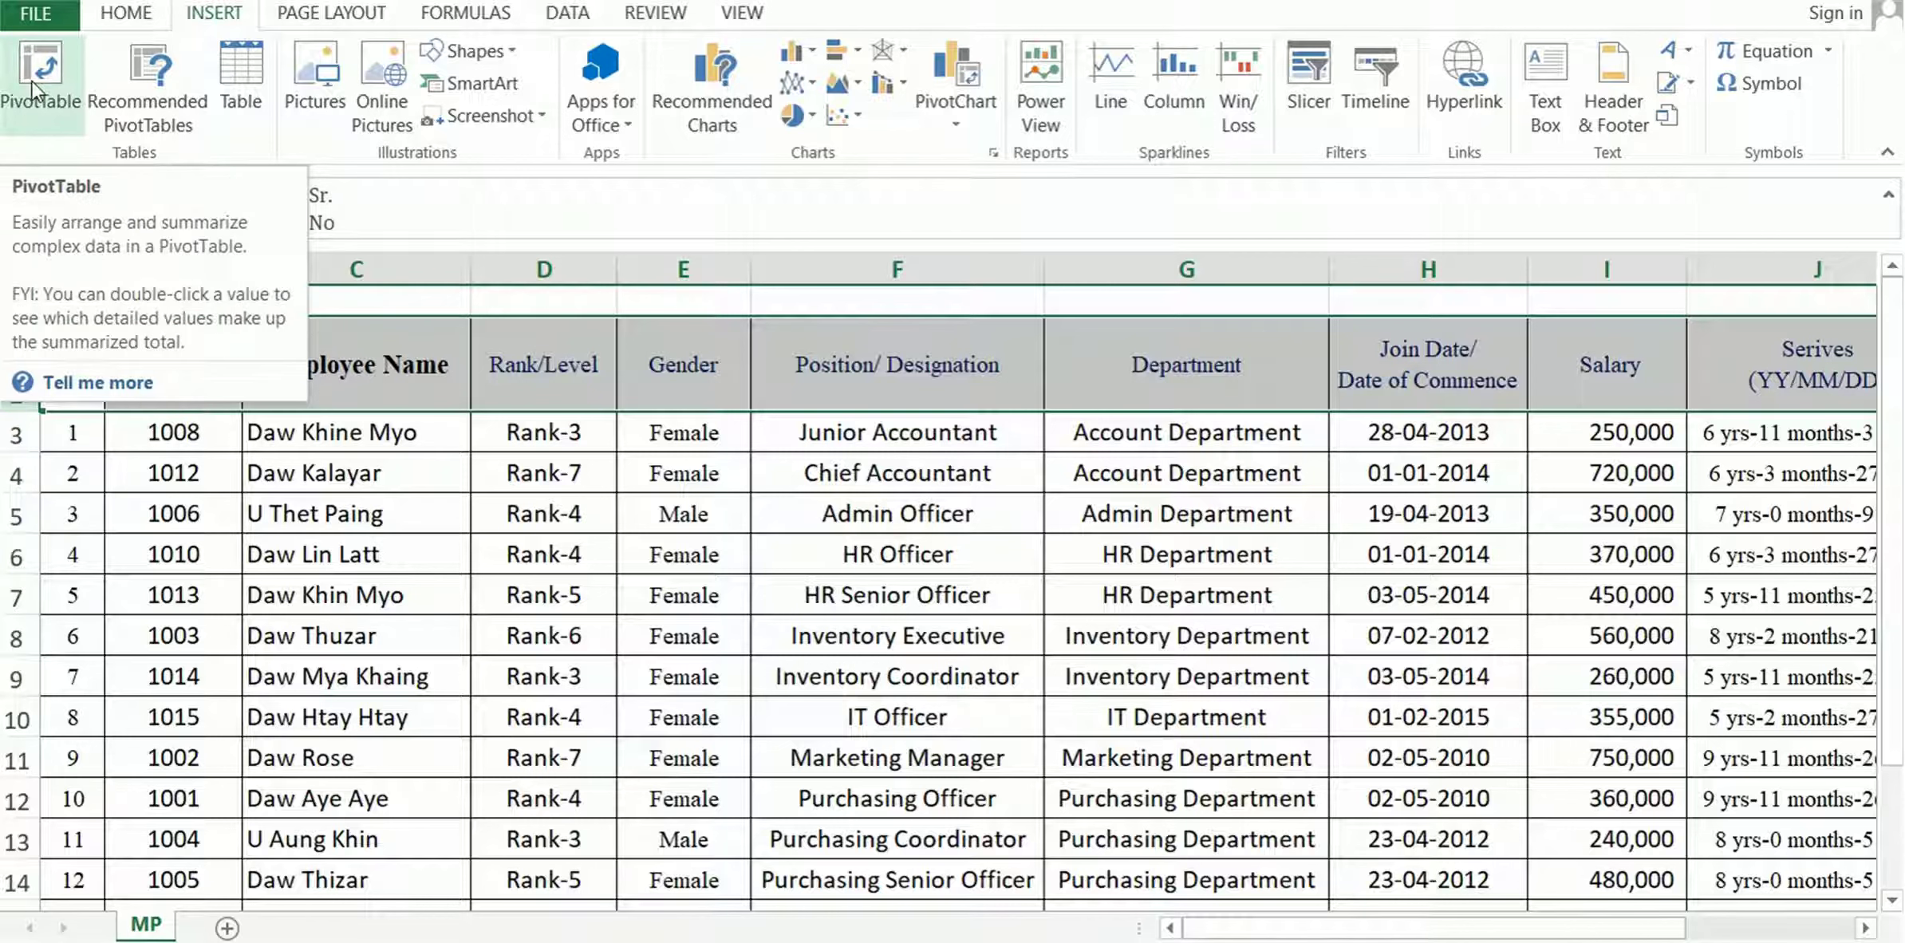
pyautogui.click(40, 126)
pyautogui.click(694, 549)
pyautogui.click(402, 421)
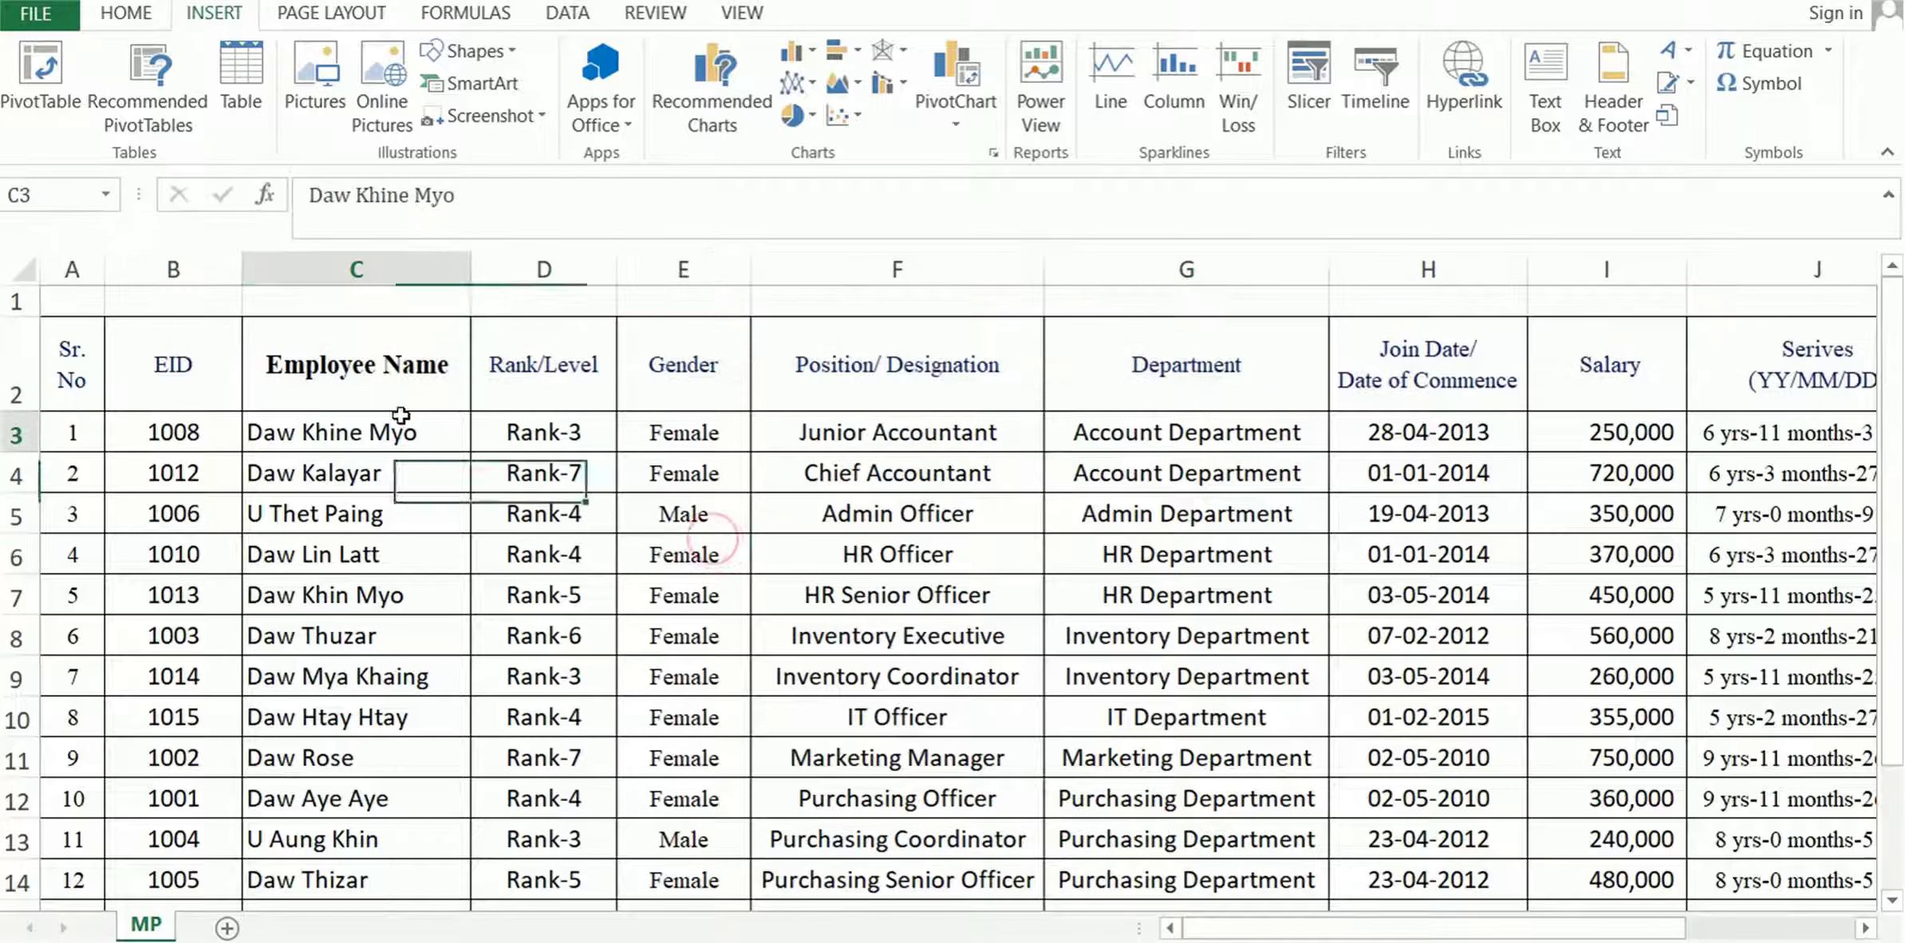
pyautogui.click(389, 373)
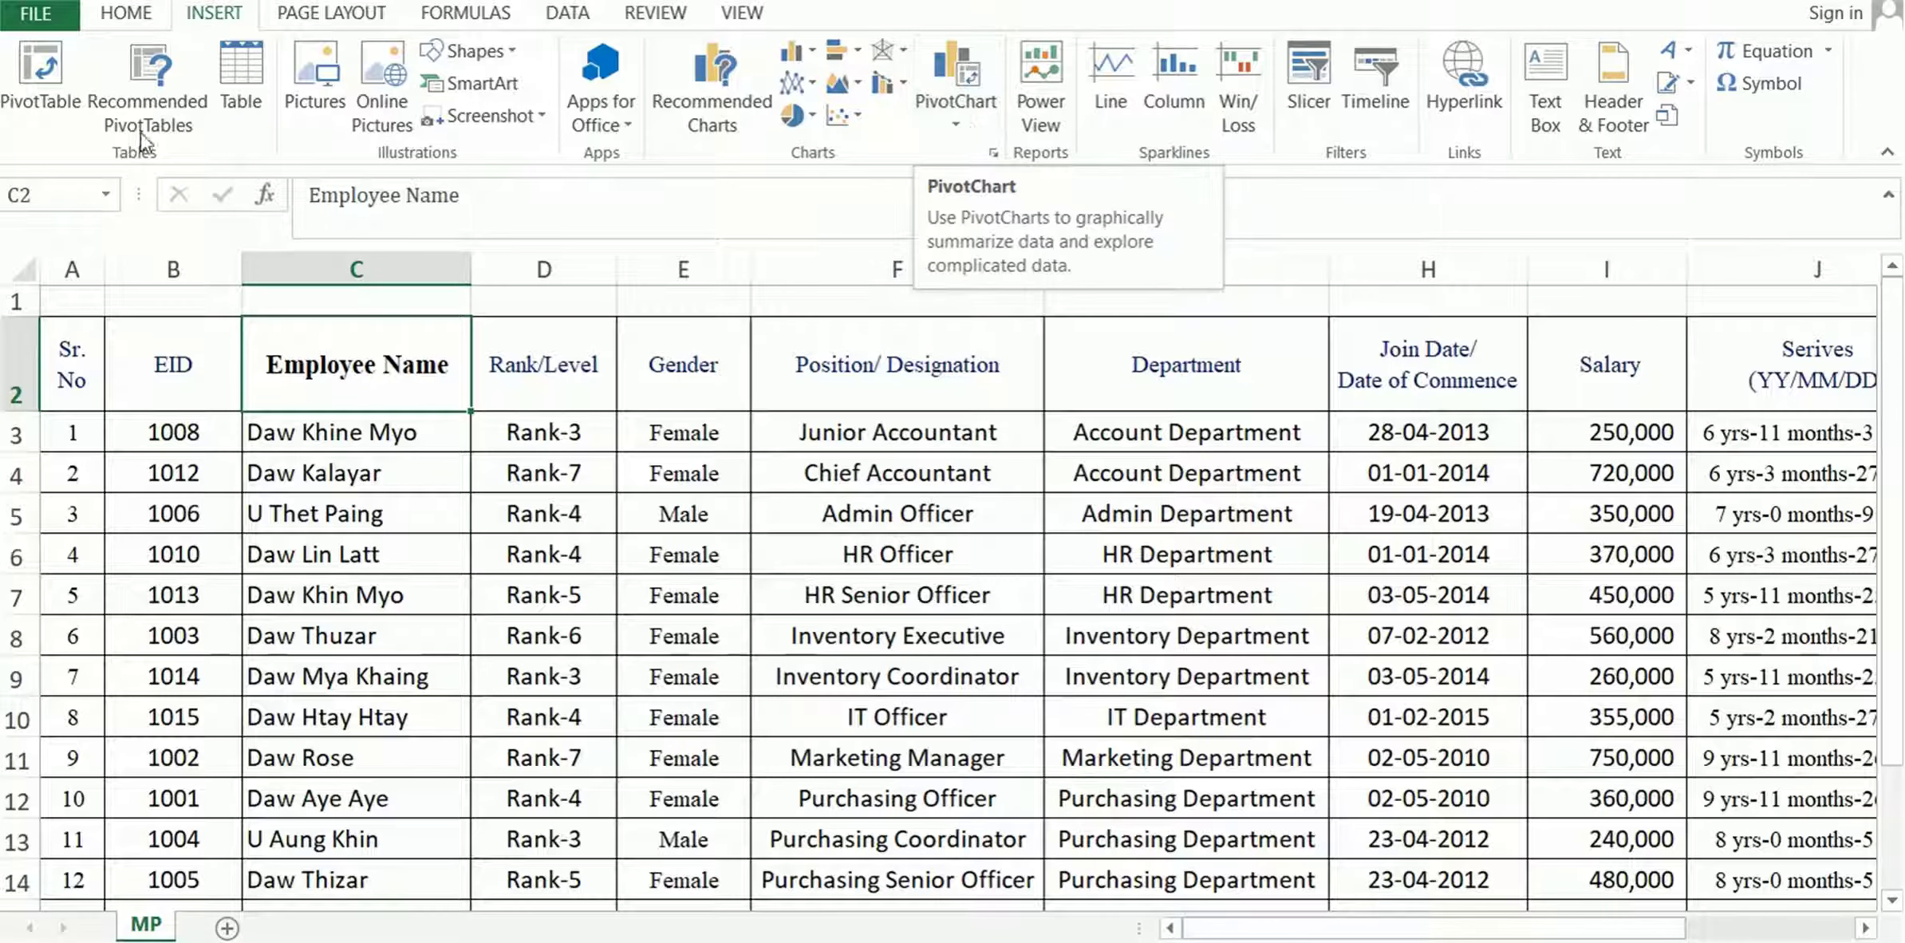
pyautogui.click(40, 76)
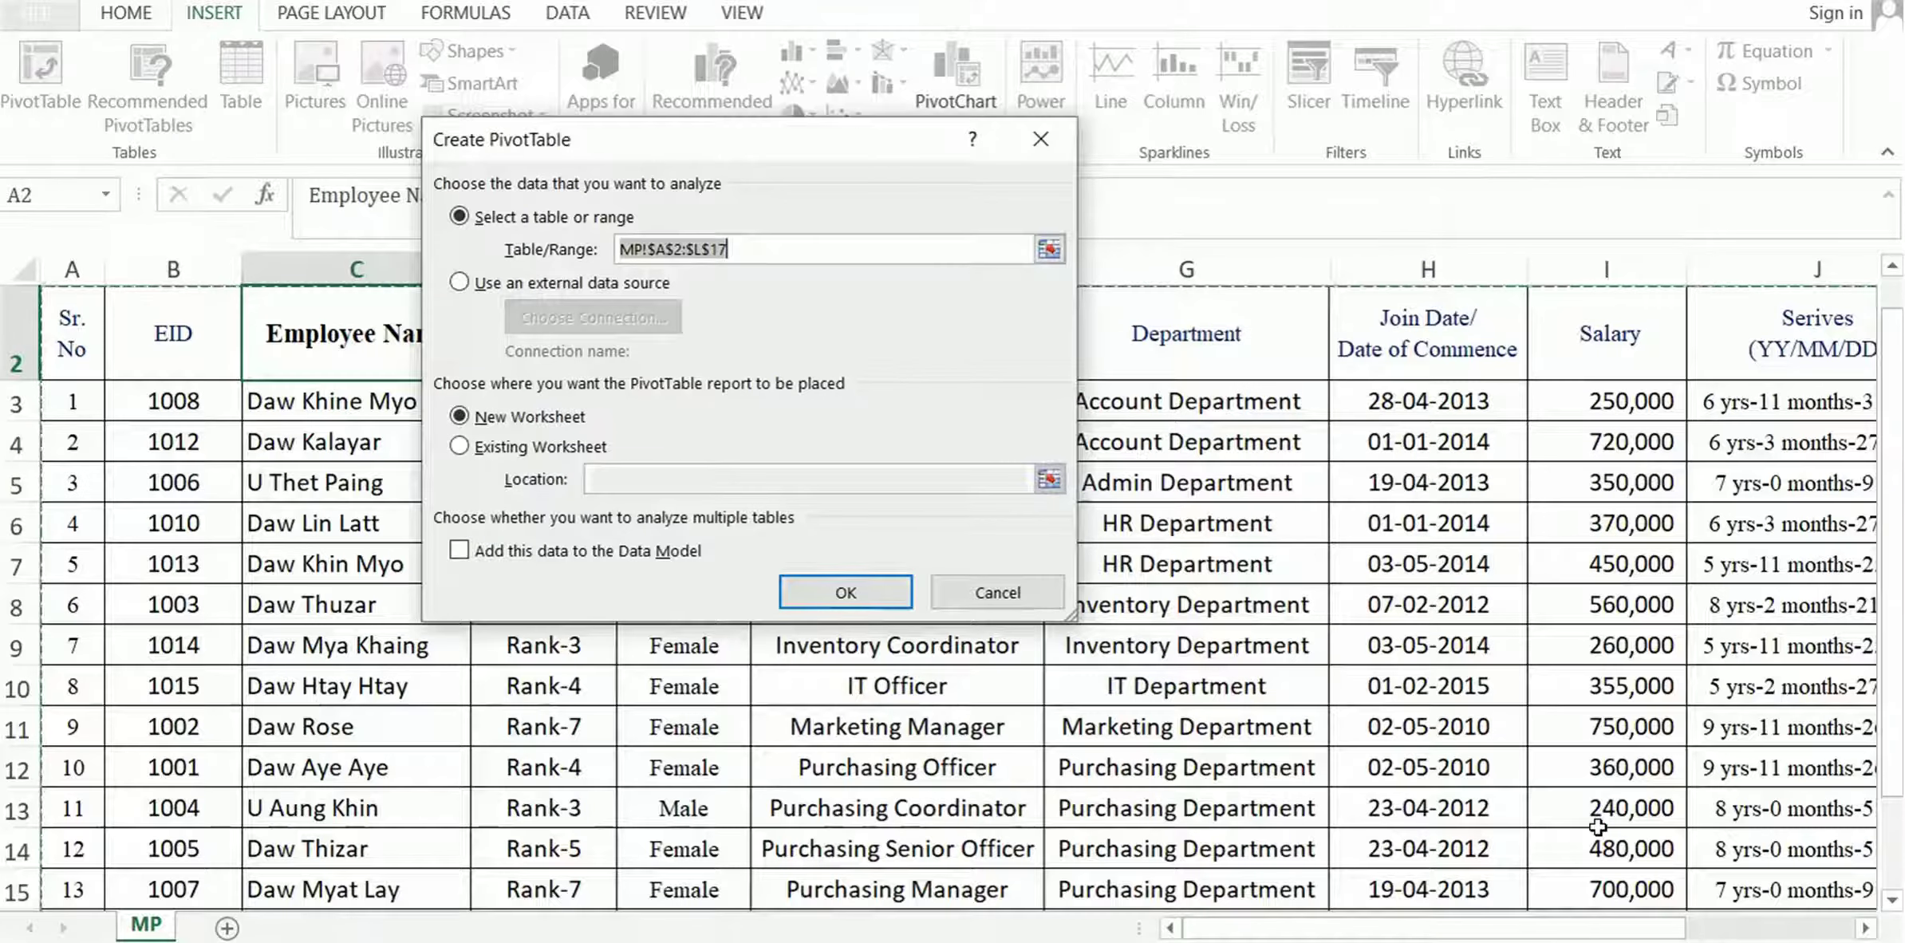
pyautogui.hscroll(3, 1468, 929)
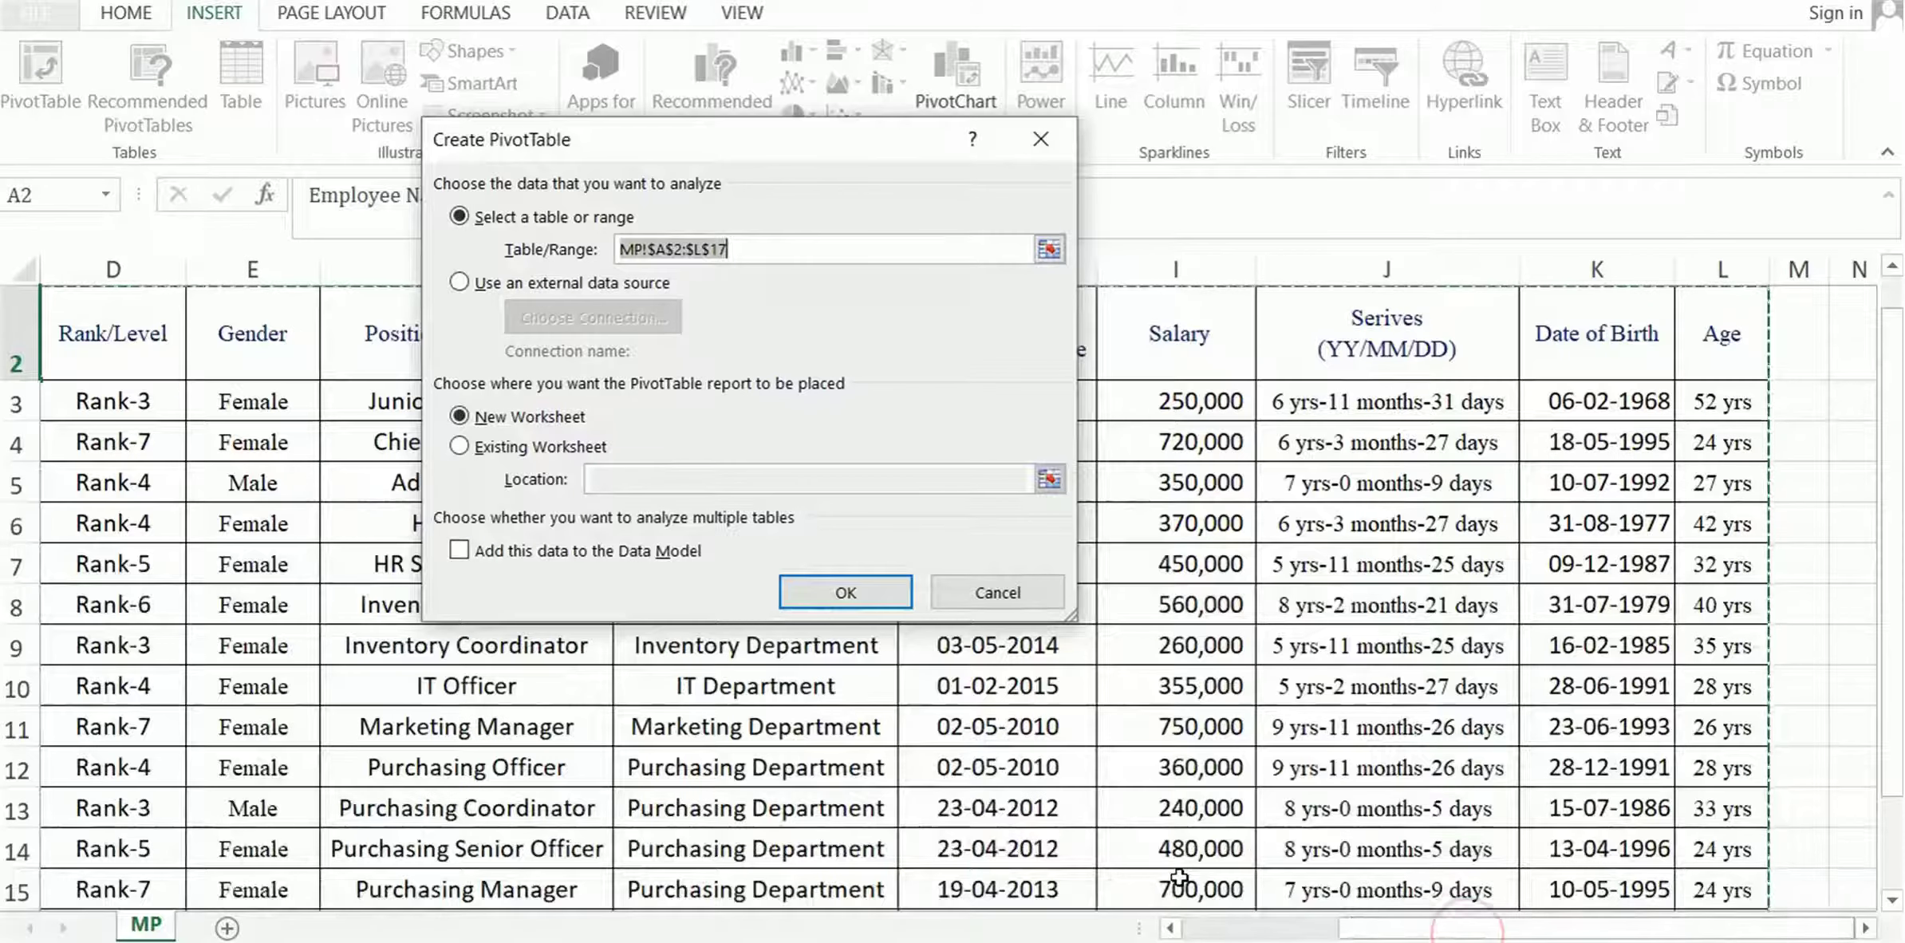
pyautogui.scroll(-6, 1180, 878)
pyautogui.scroll(1, 1180, 878)
pyautogui.scroll(2, 1180, 878)
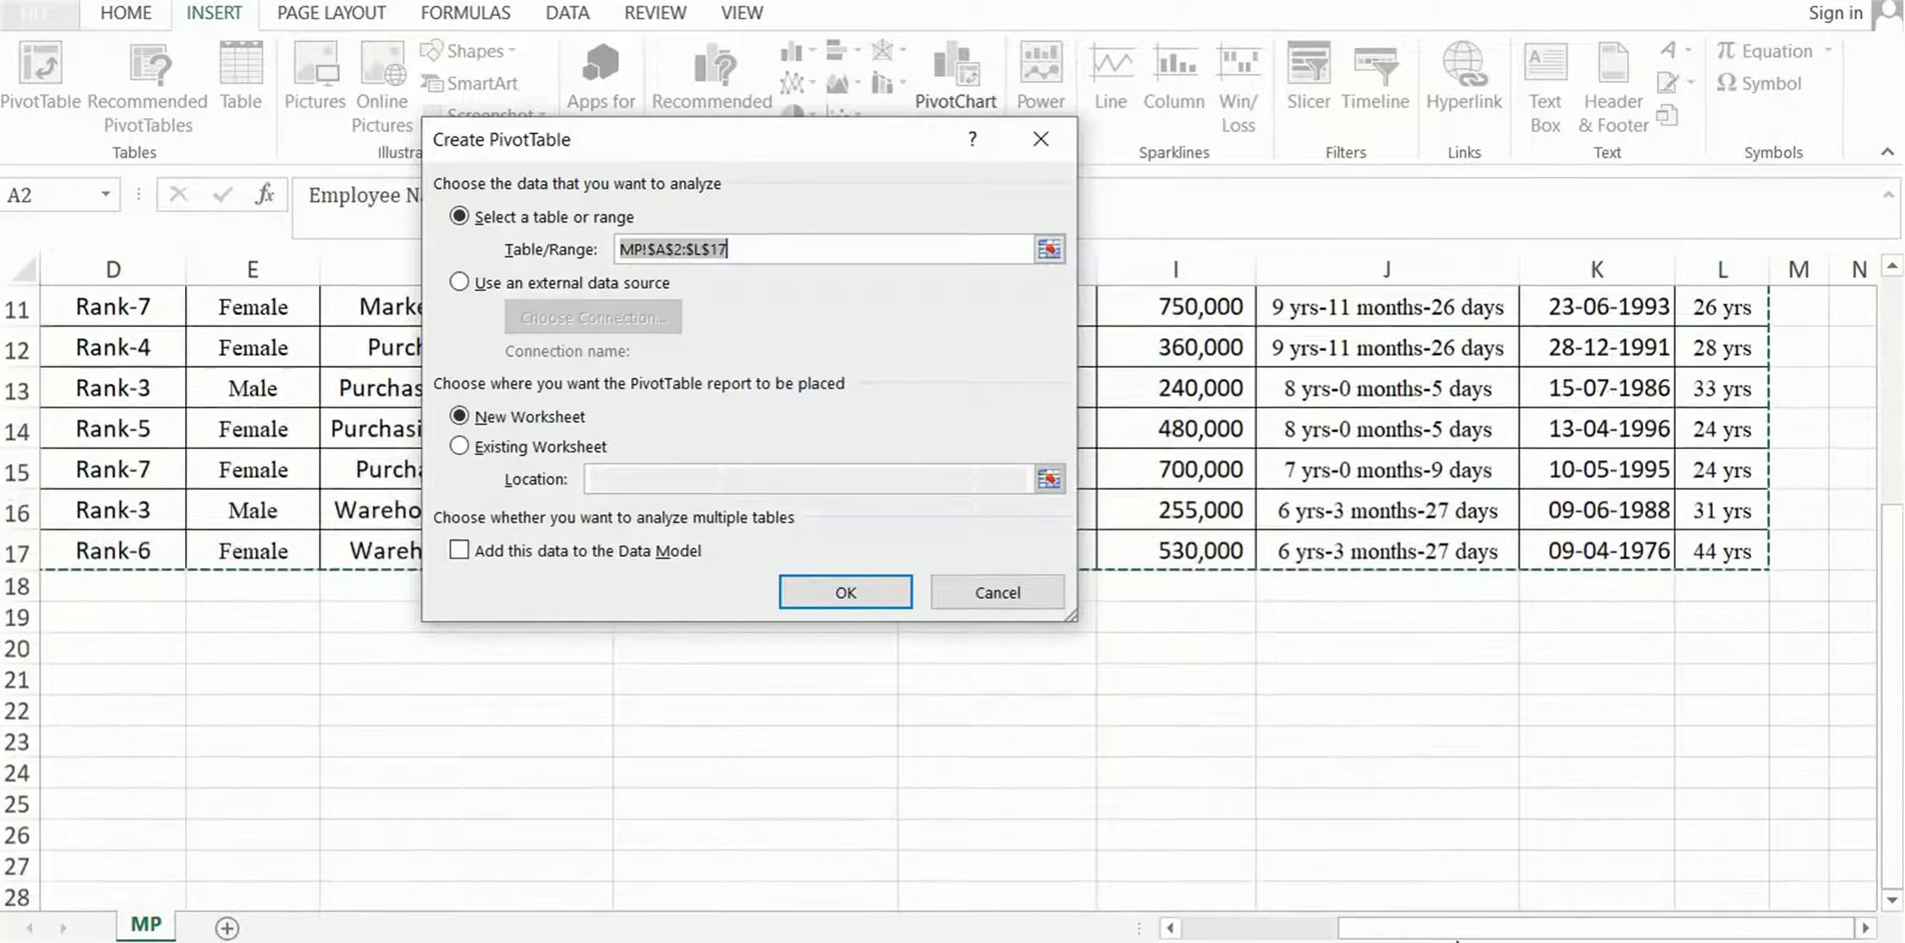
pyautogui.moveTo(1456, 930); pyautogui.dragTo(1298, 929)
pyautogui.scroll(3, 1357, 798)
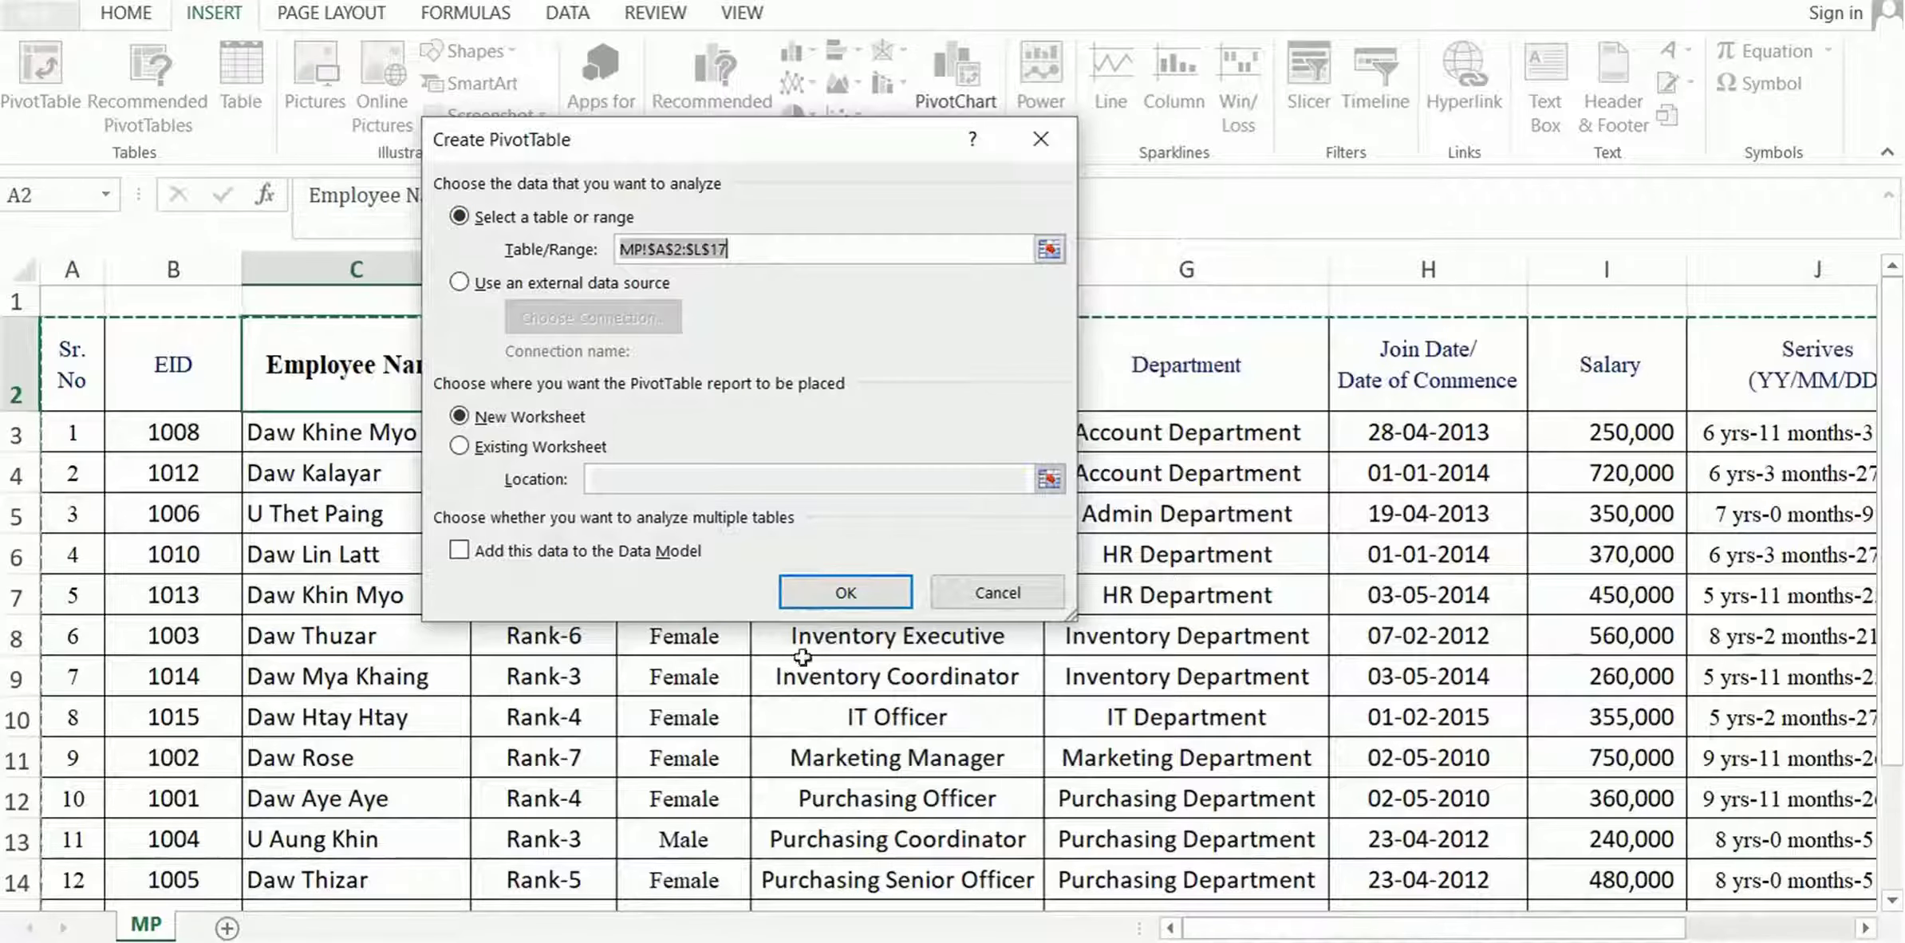
pyautogui.click(729, 257)
pyautogui.press('End')
pyautogui.click(1040, 139)
pyautogui.moveTo(116, 367); pyautogui.dragTo(1647, 892)
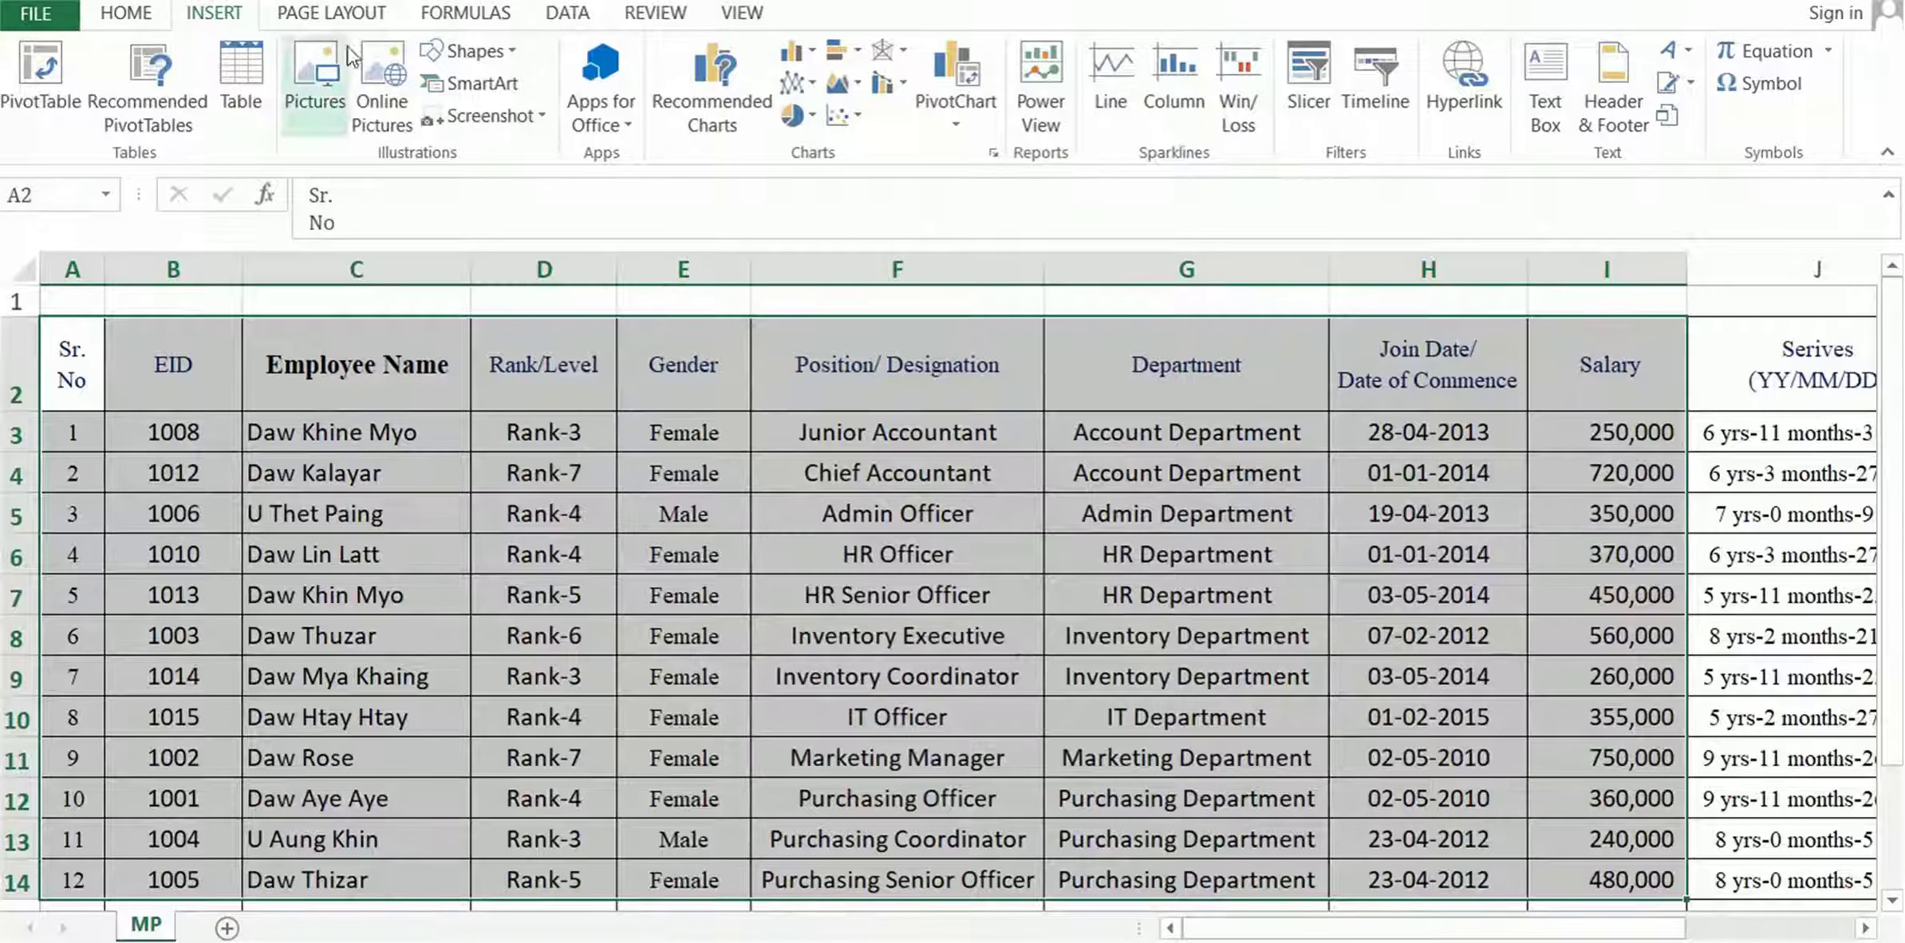
pyautogui.click(32, 94)
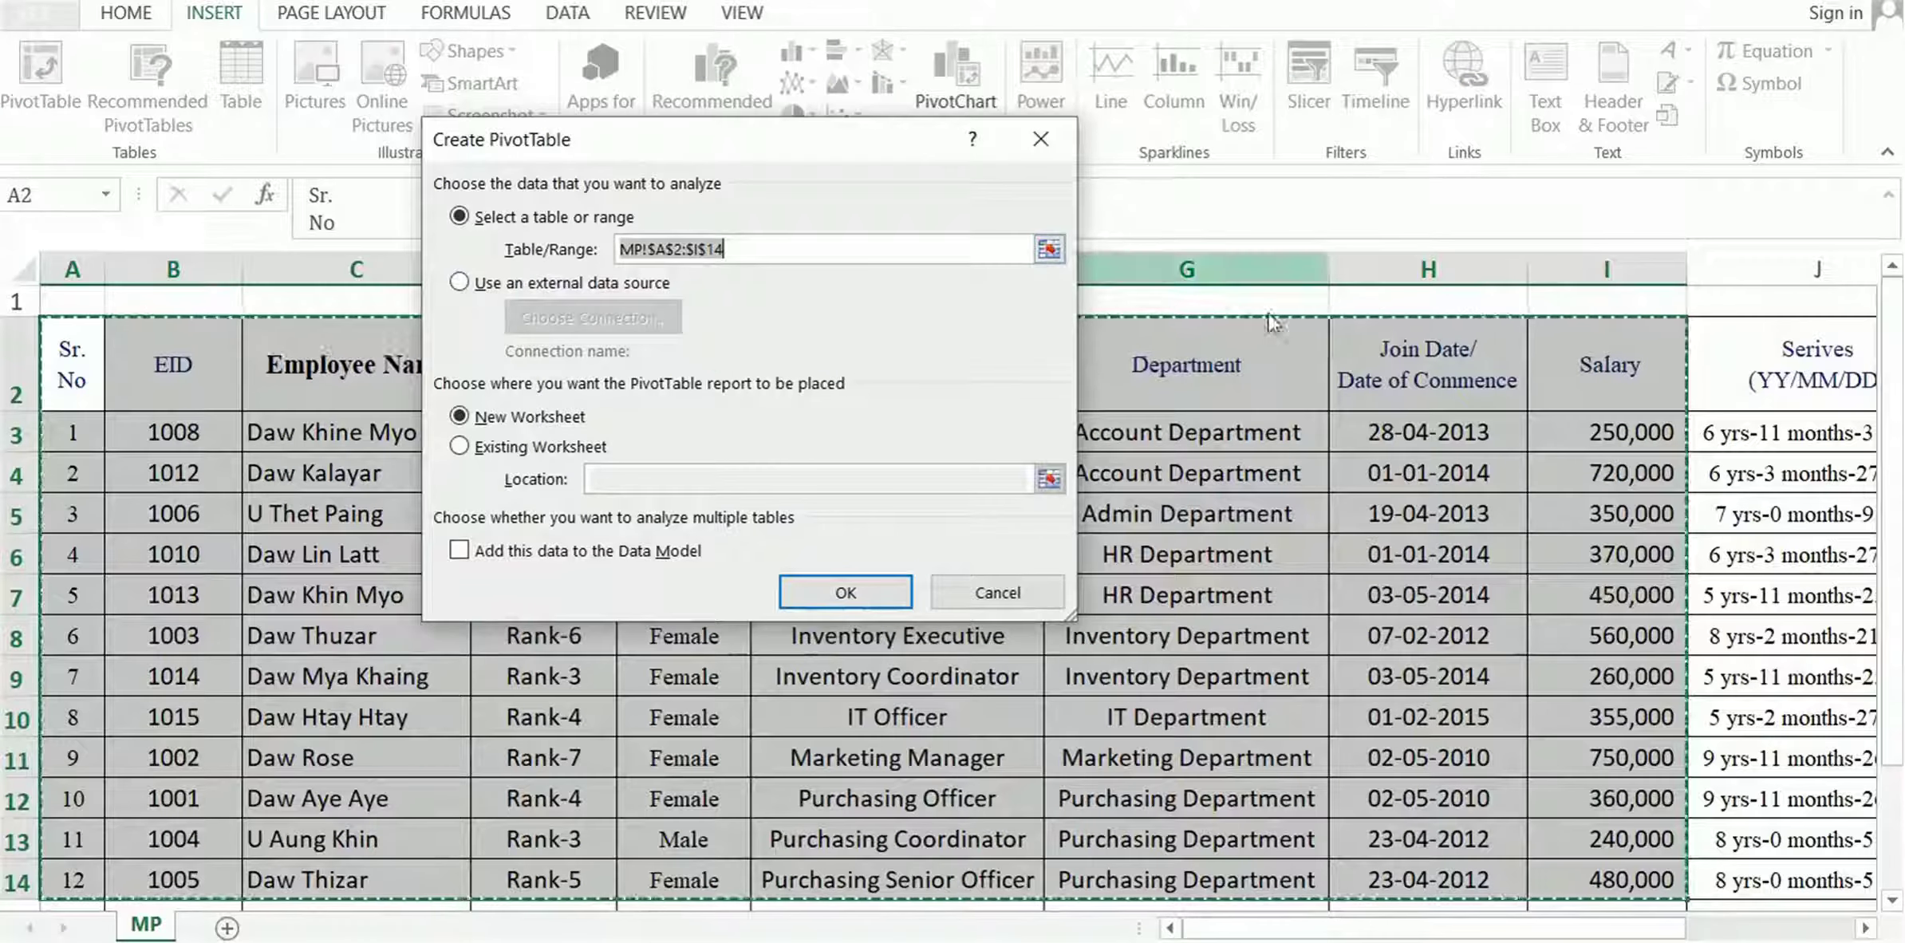
pyautogui.click(988, 605)
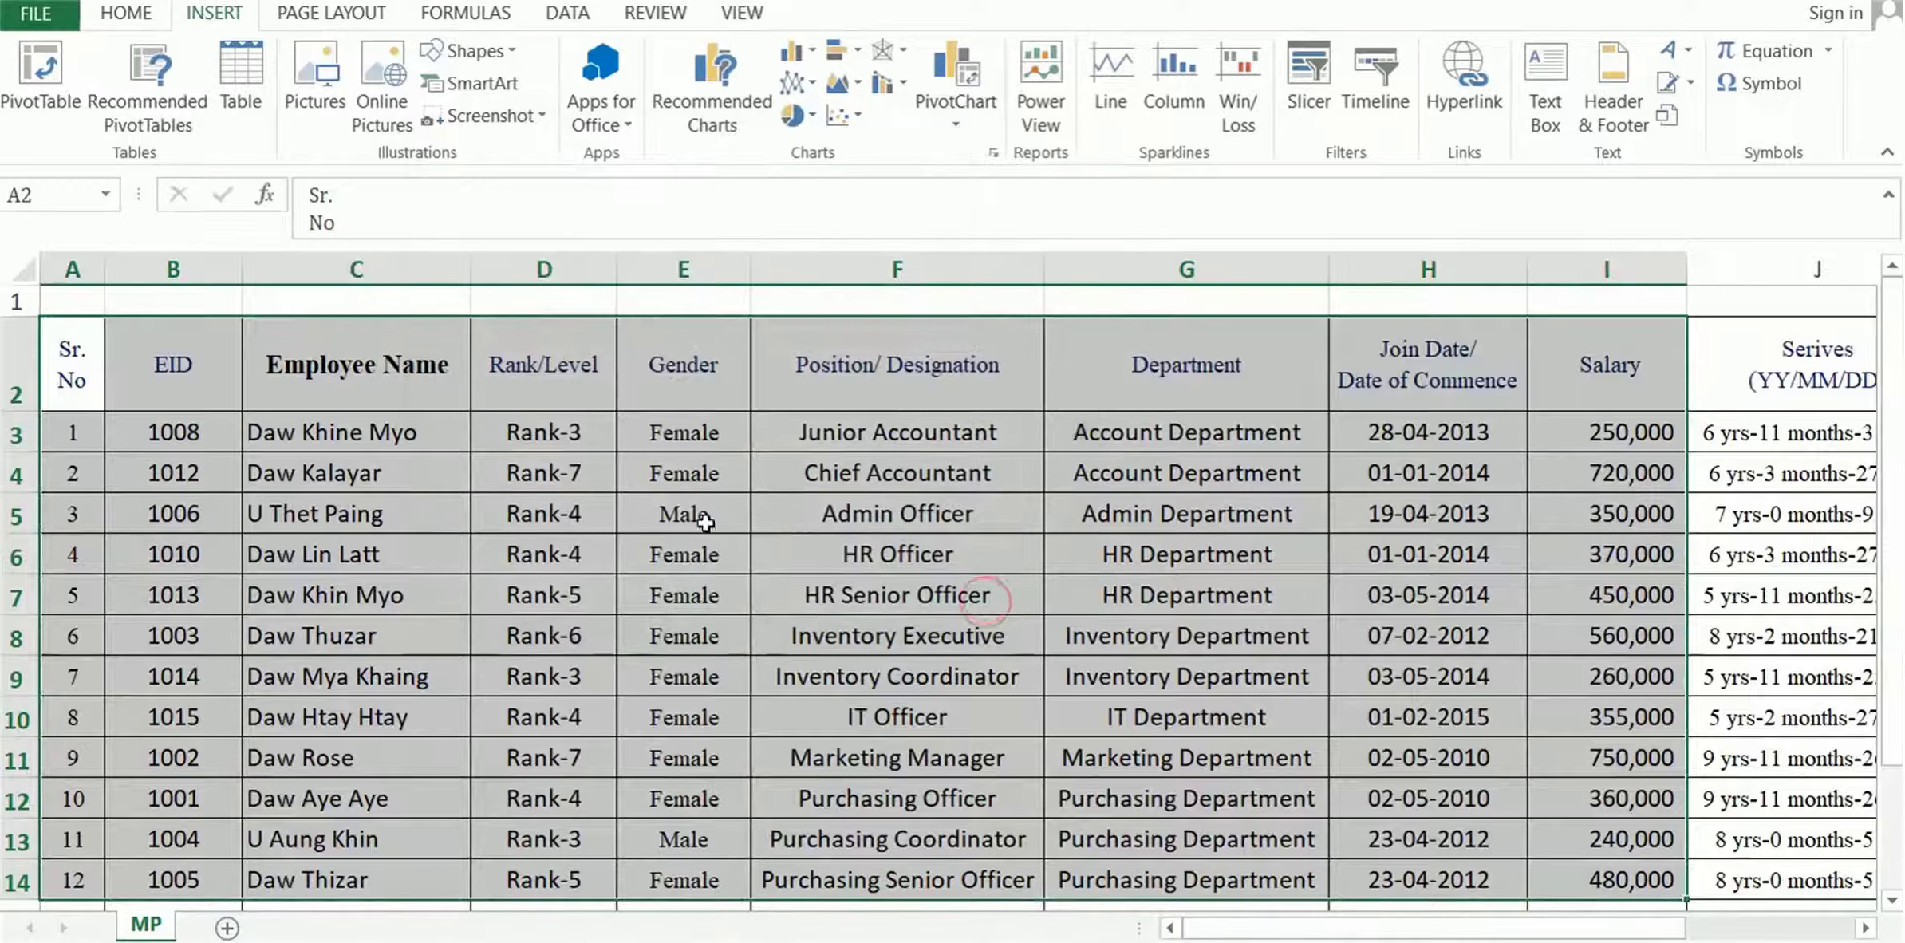
pyautogui.click(662, 514)
pyautogui.click(359, 367)
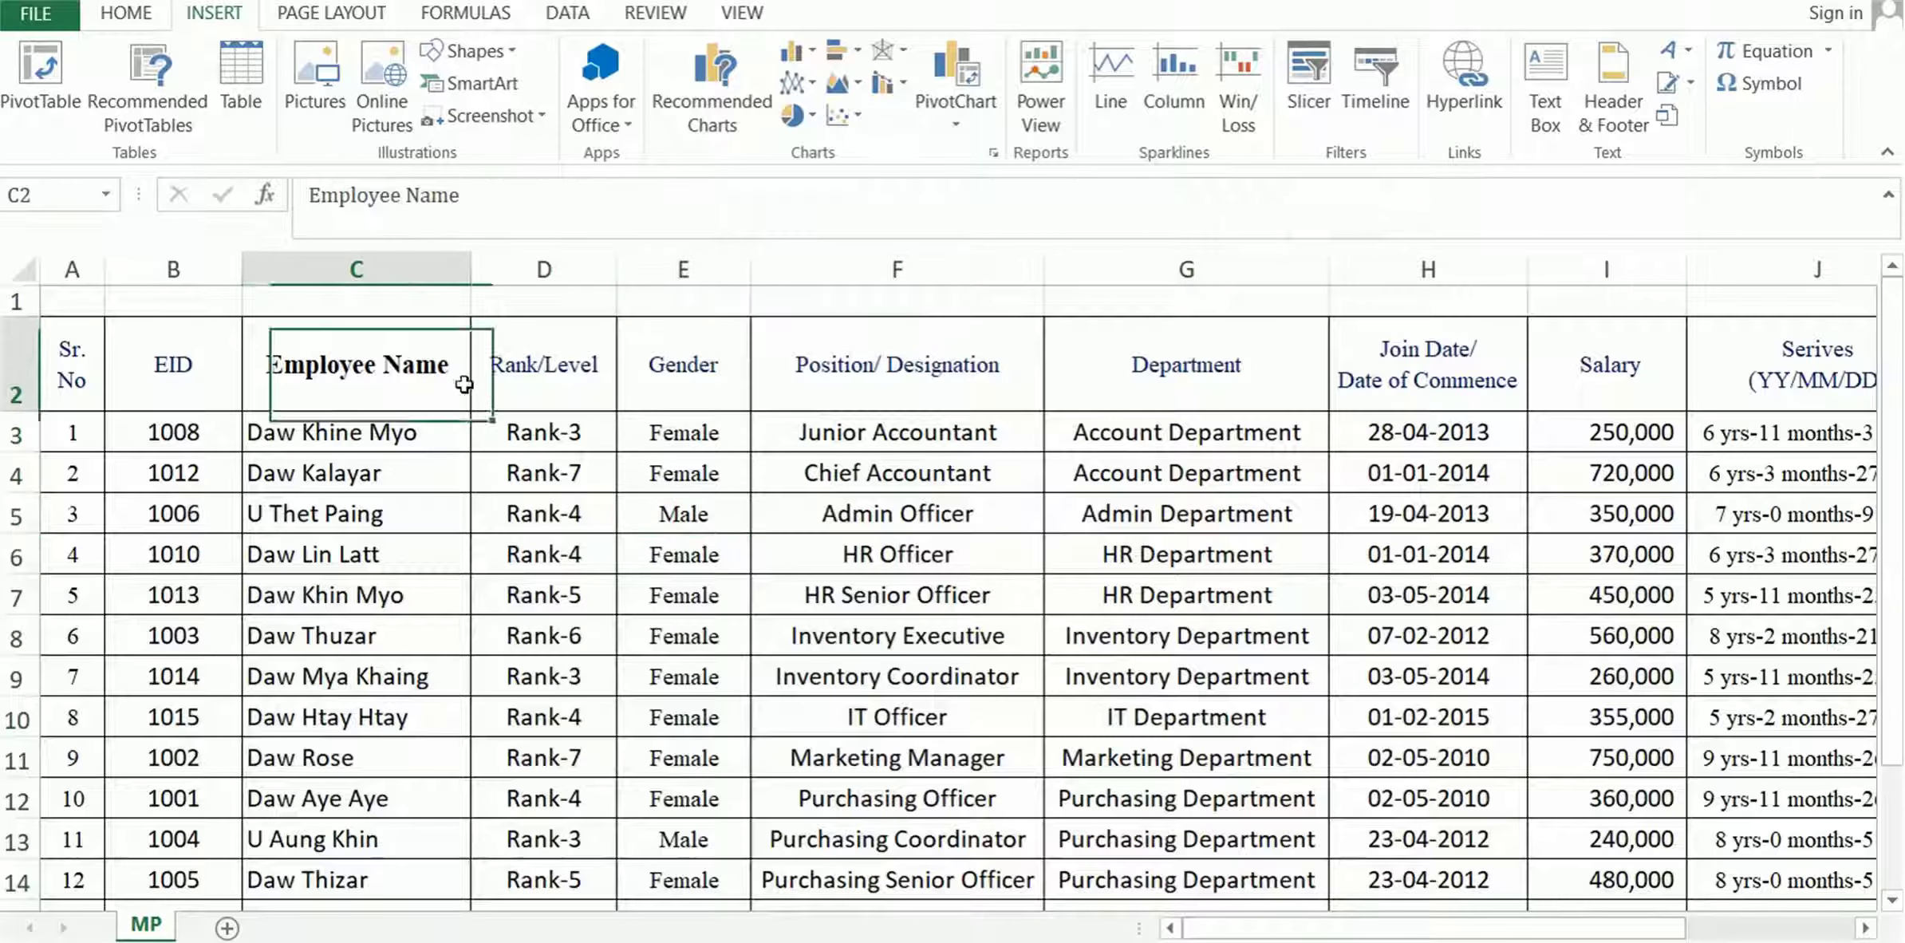
pyautogui.click(399, 519)
pyautogui.click(937, 507)
pyautogui.click(906, 621)
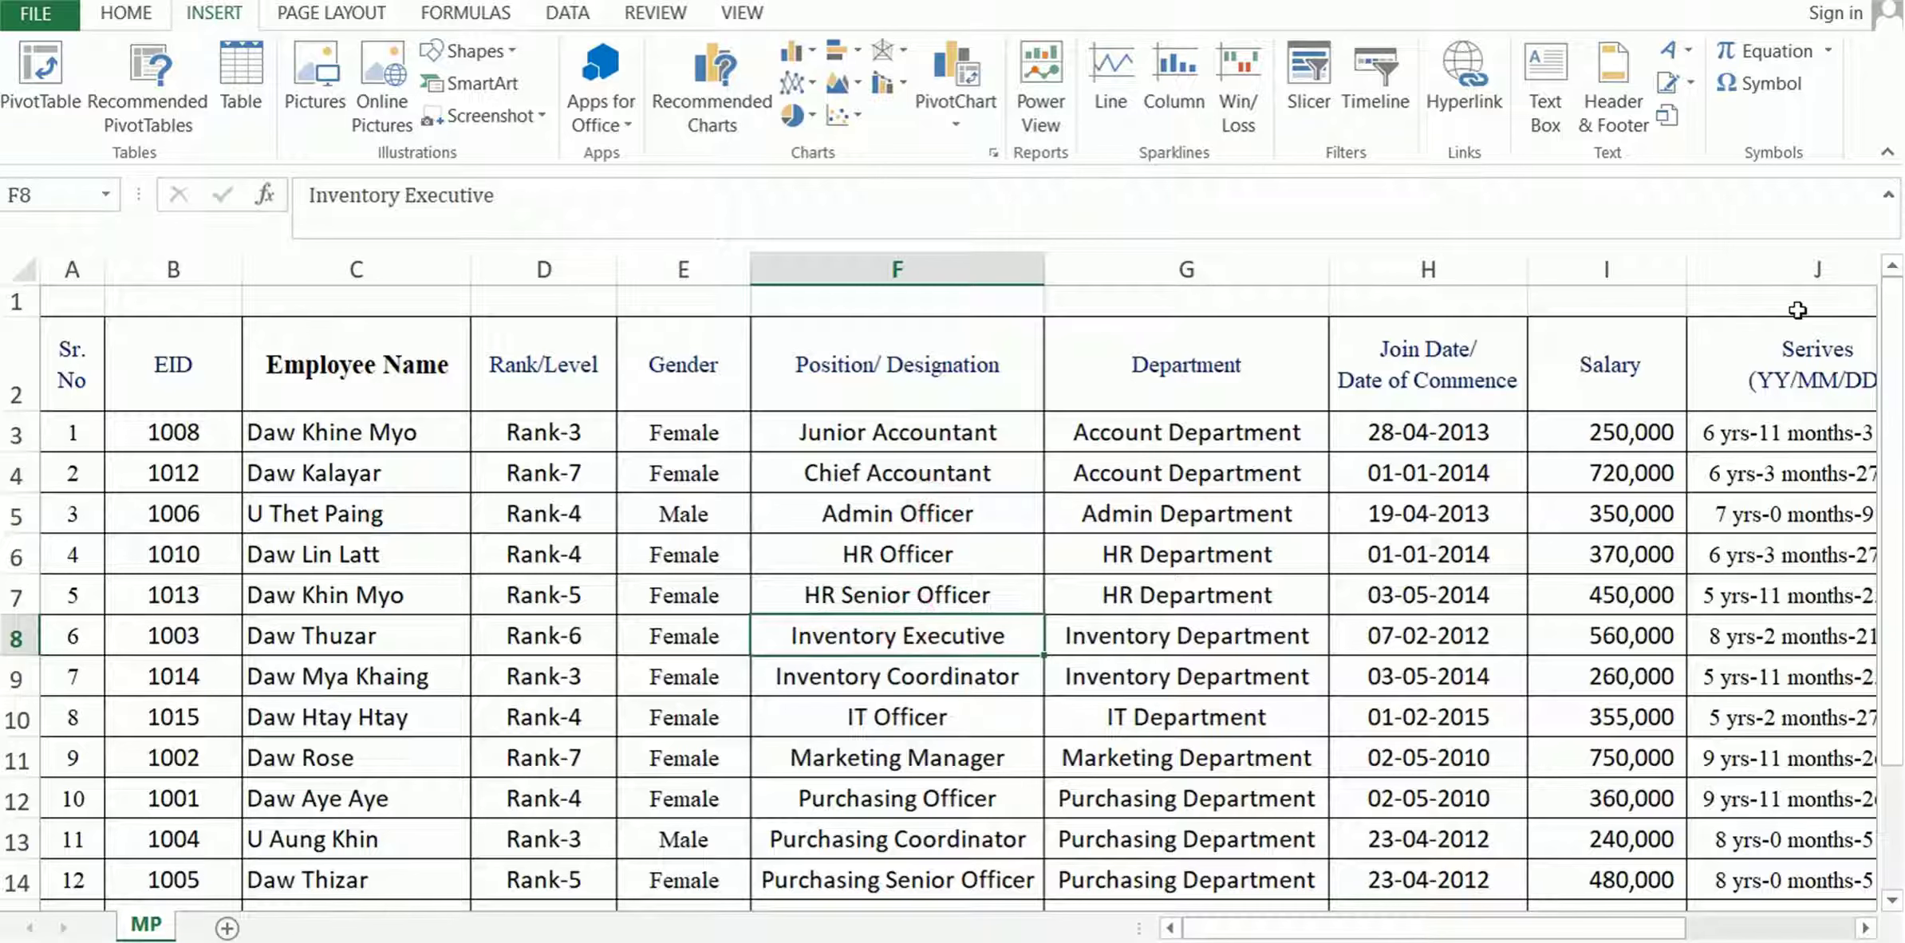
pyautogui.click(40, 80)
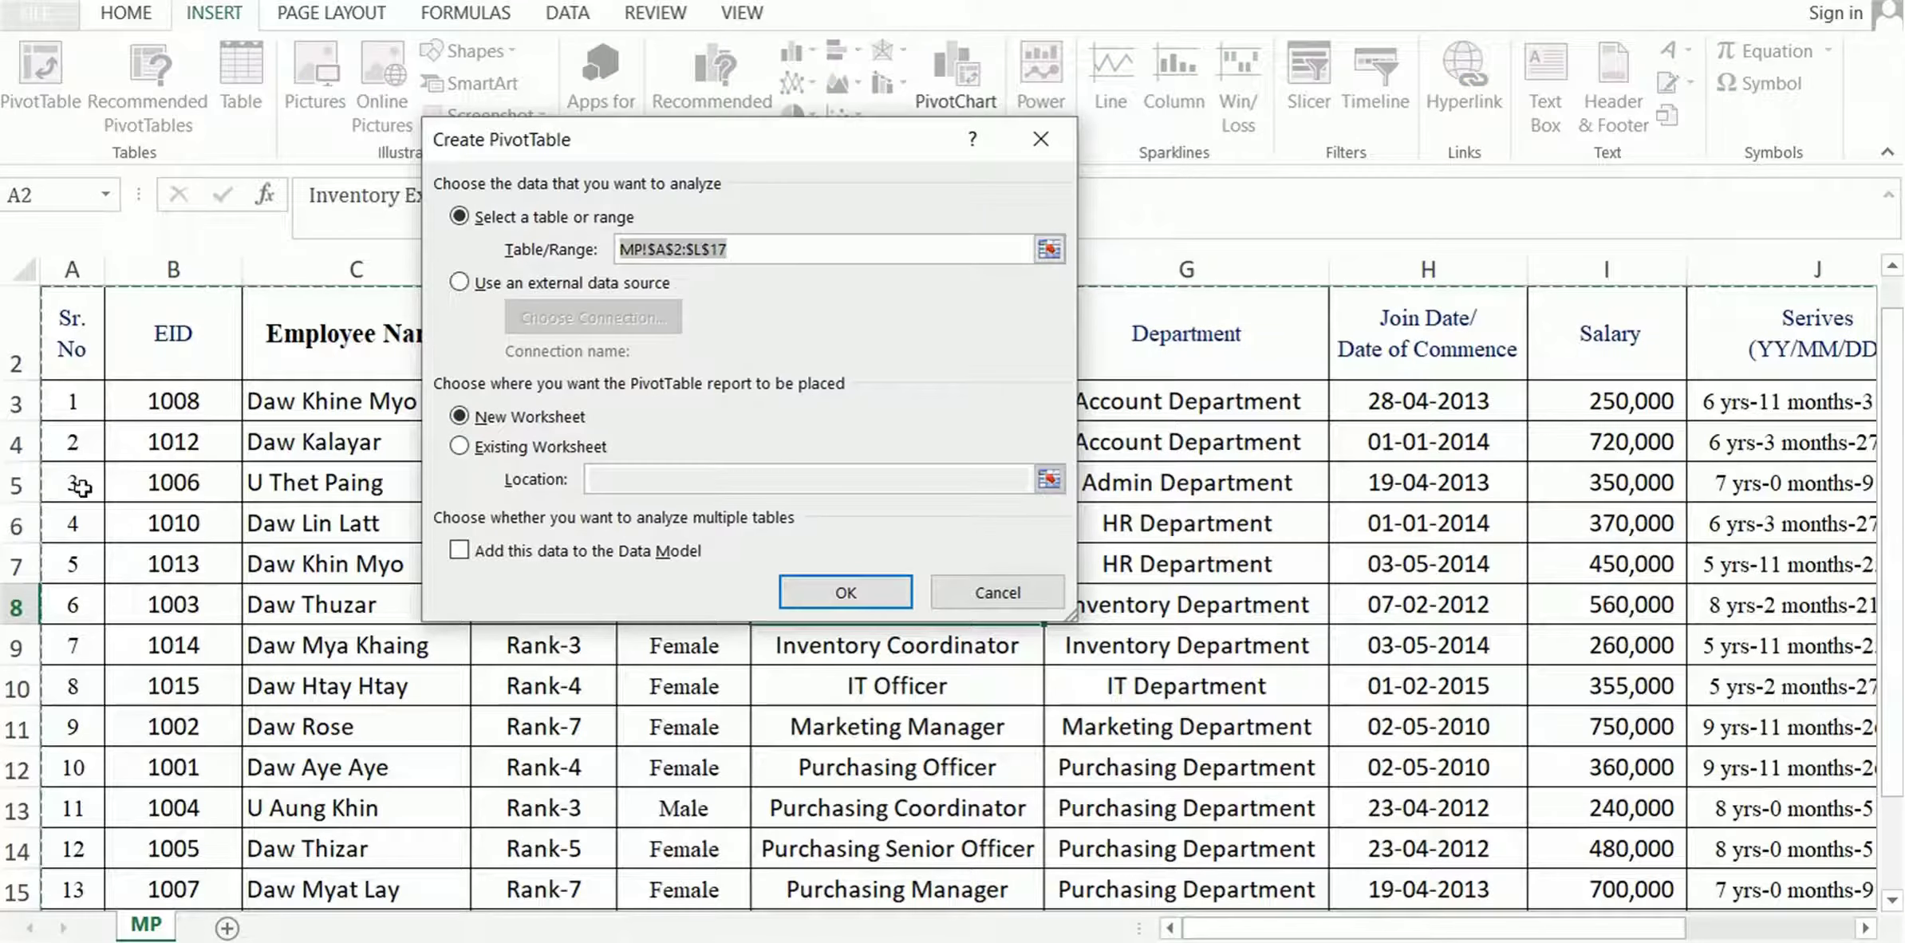
pyautogui.scroll(1, 685, 276)
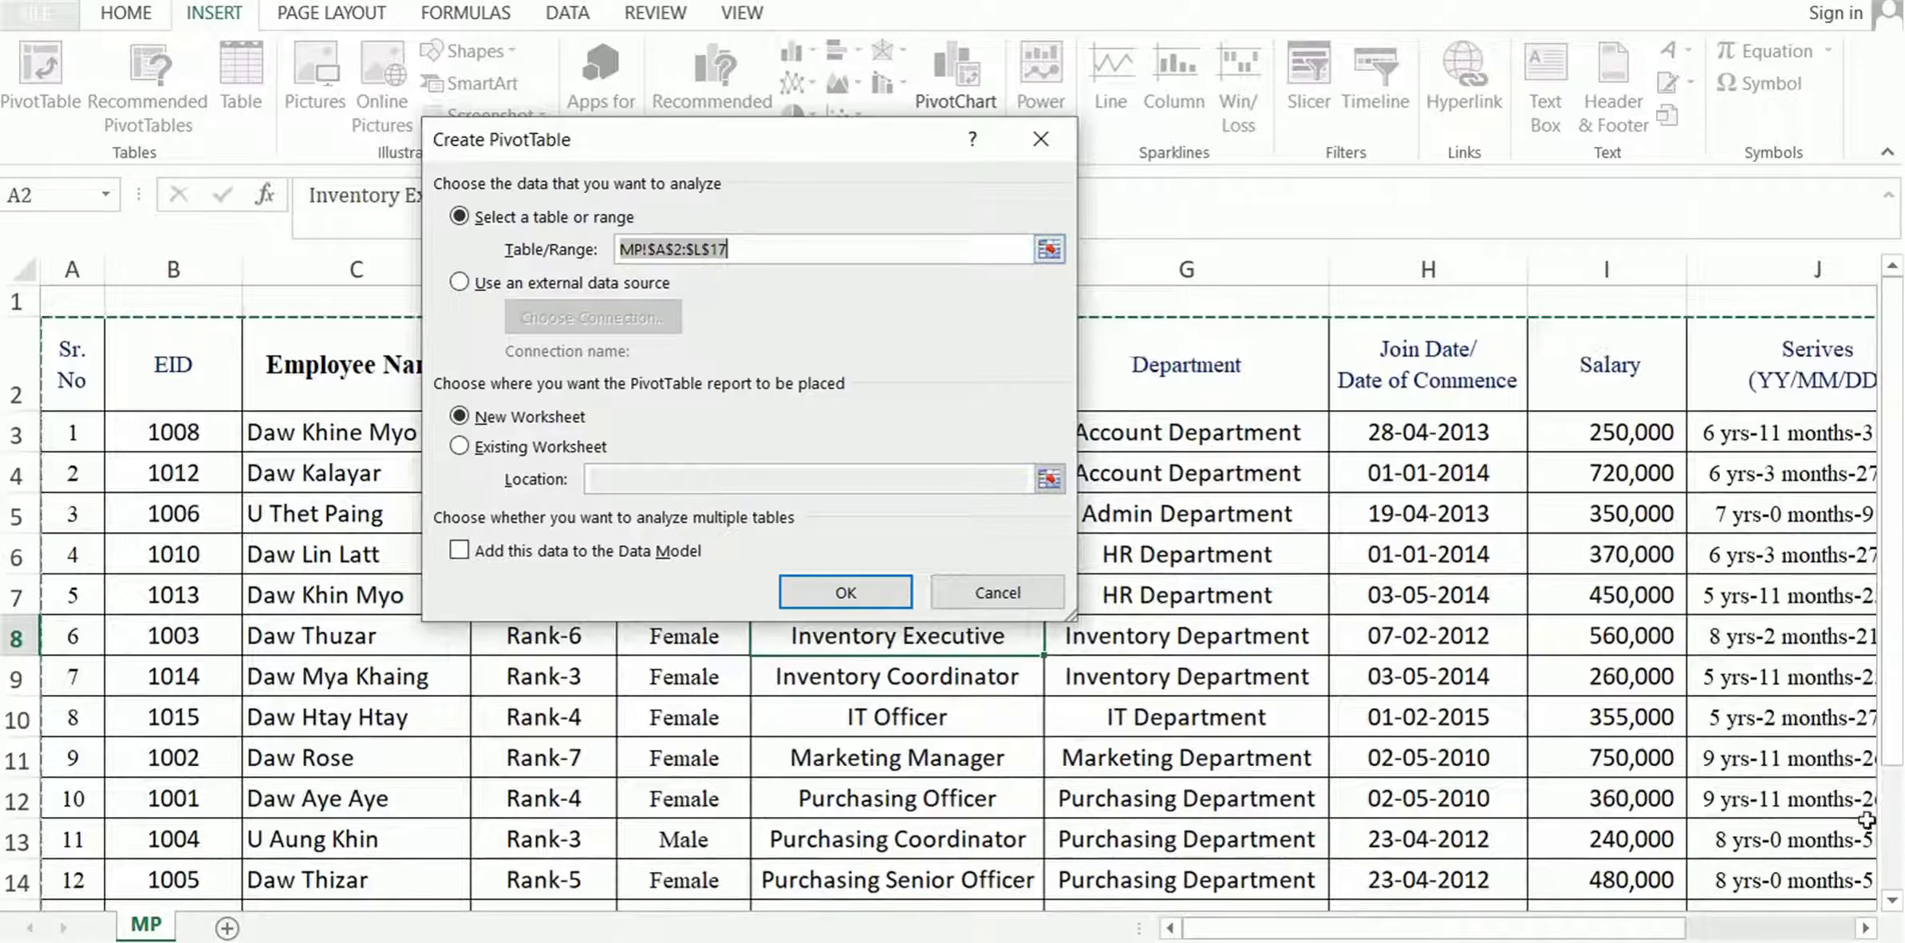
pyautogui.moveTo(1632, 935); pyautogui.dragTo(1457, 934)
pyautogui.click(460, 286)
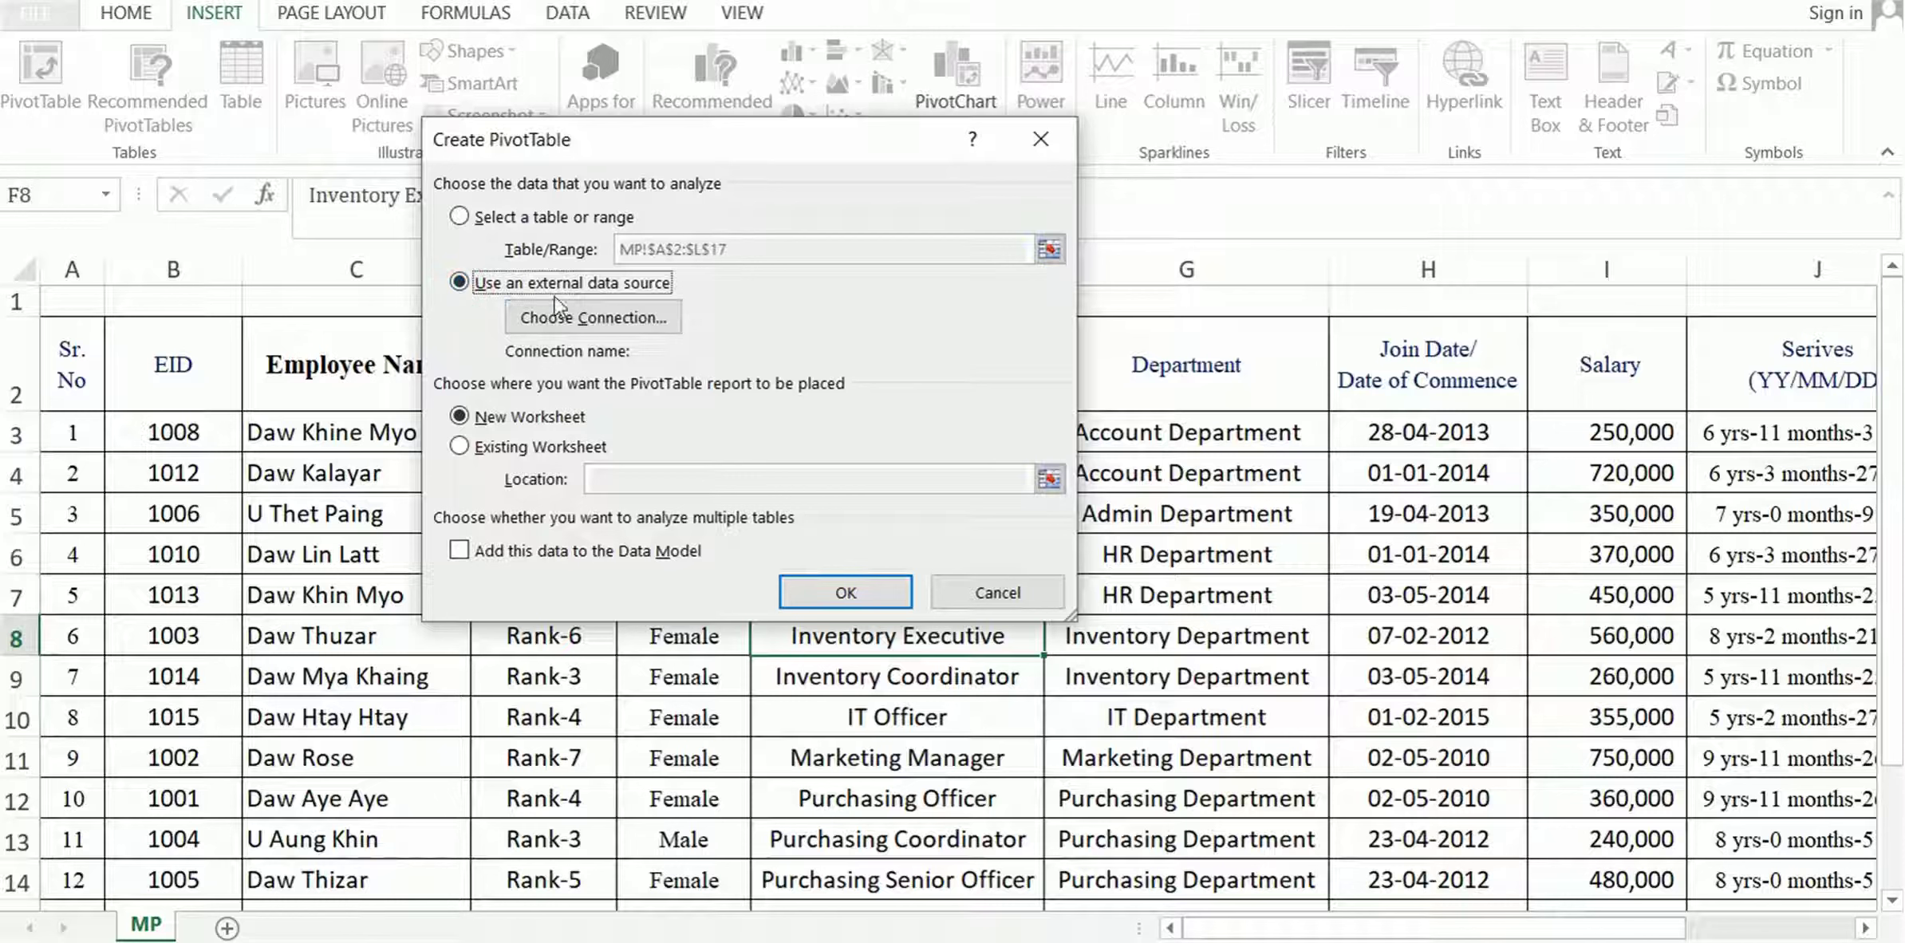
pyautogui.click(571, 323)
pyautogui.click(571, 323)
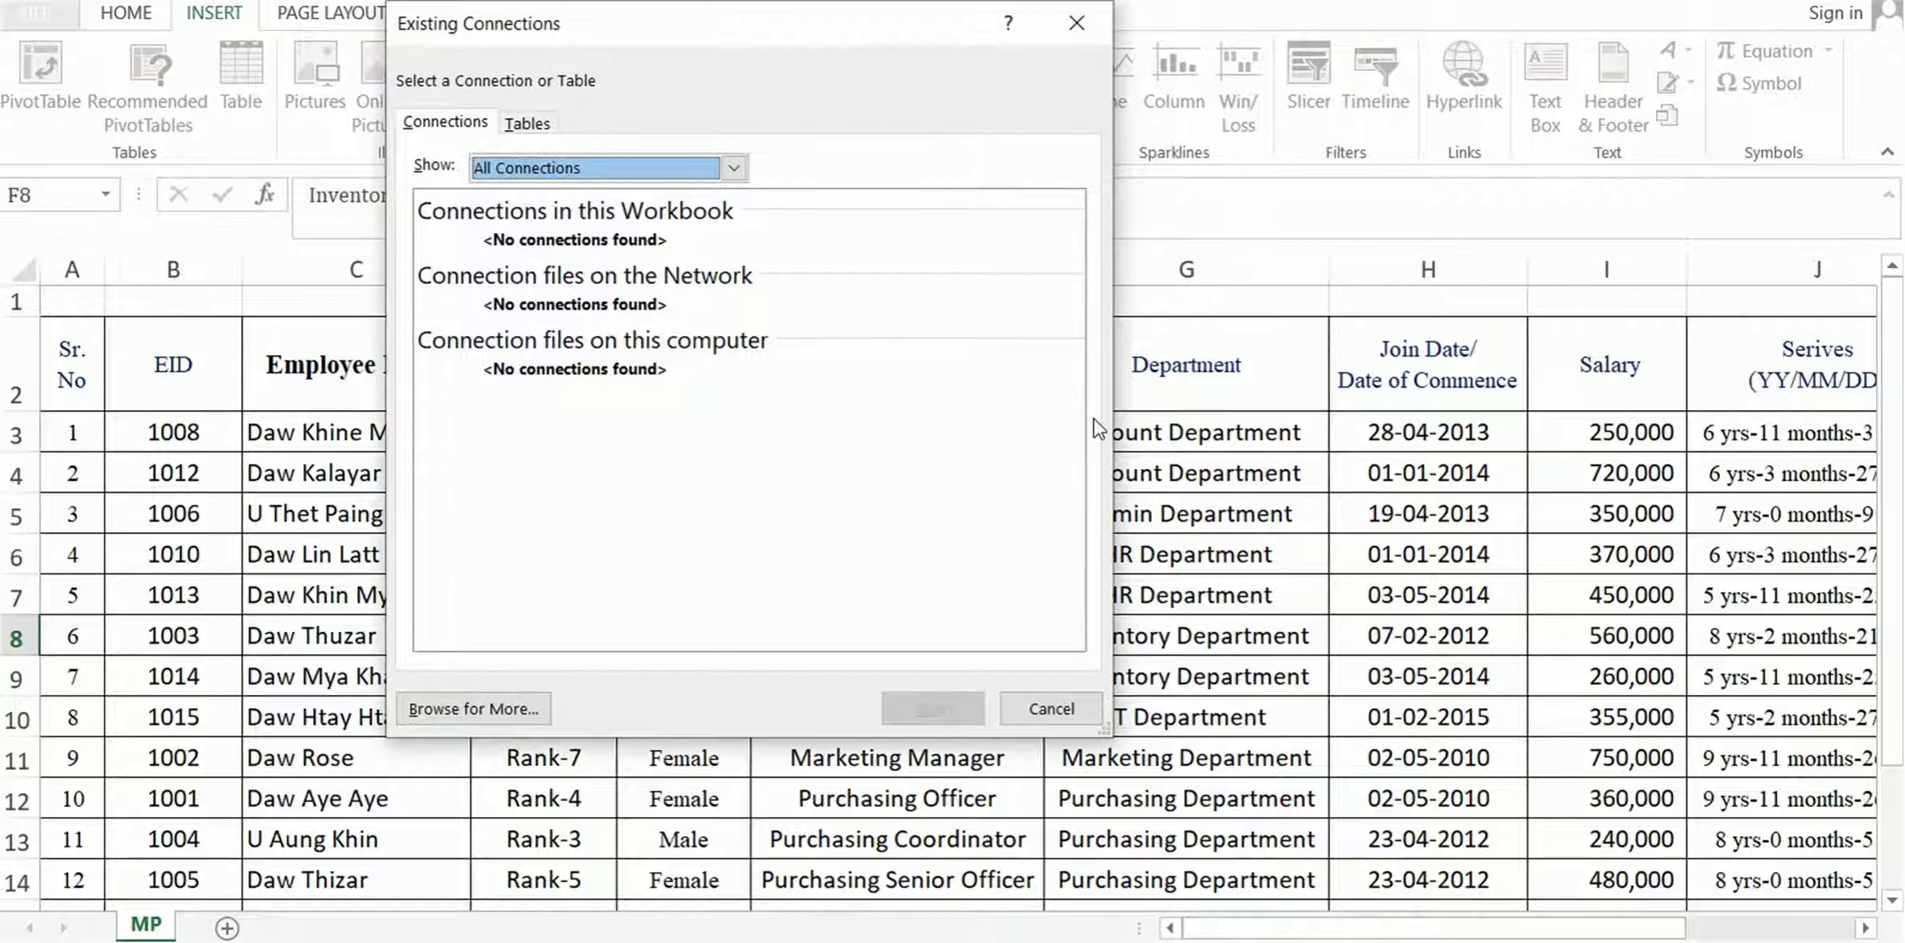
pyautogui.click(1045, 708)
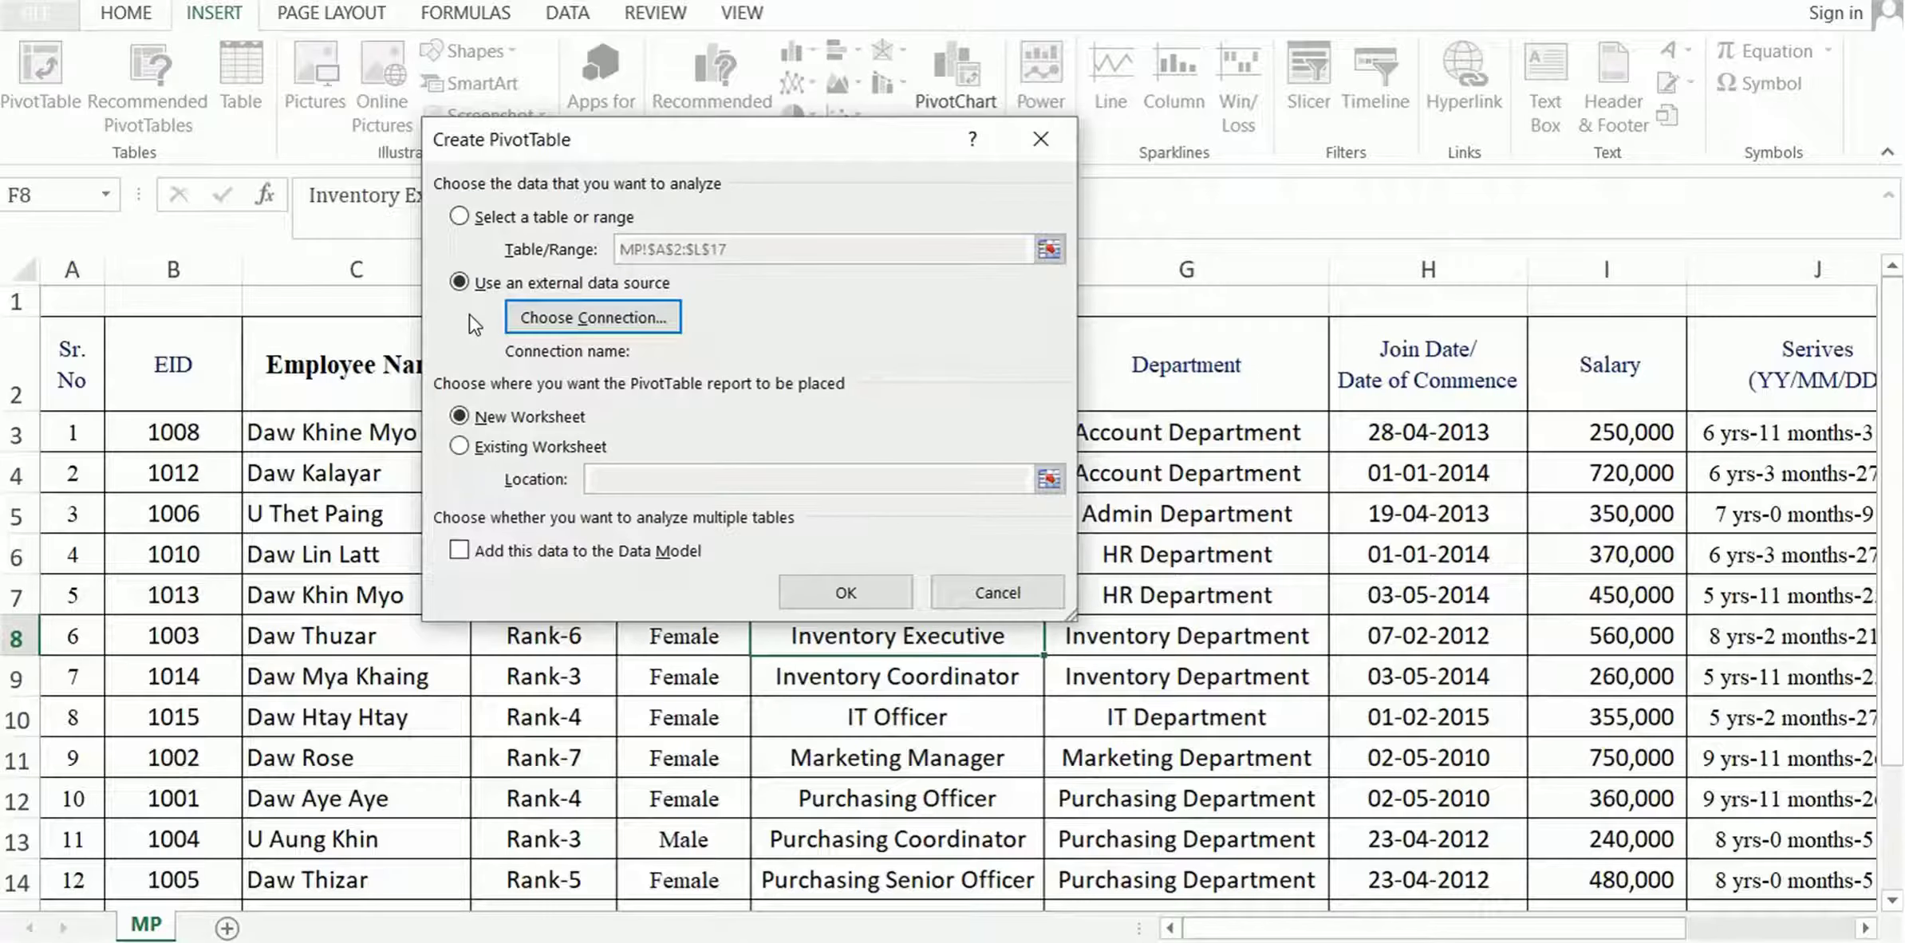
pyautogui.click(462, 217)
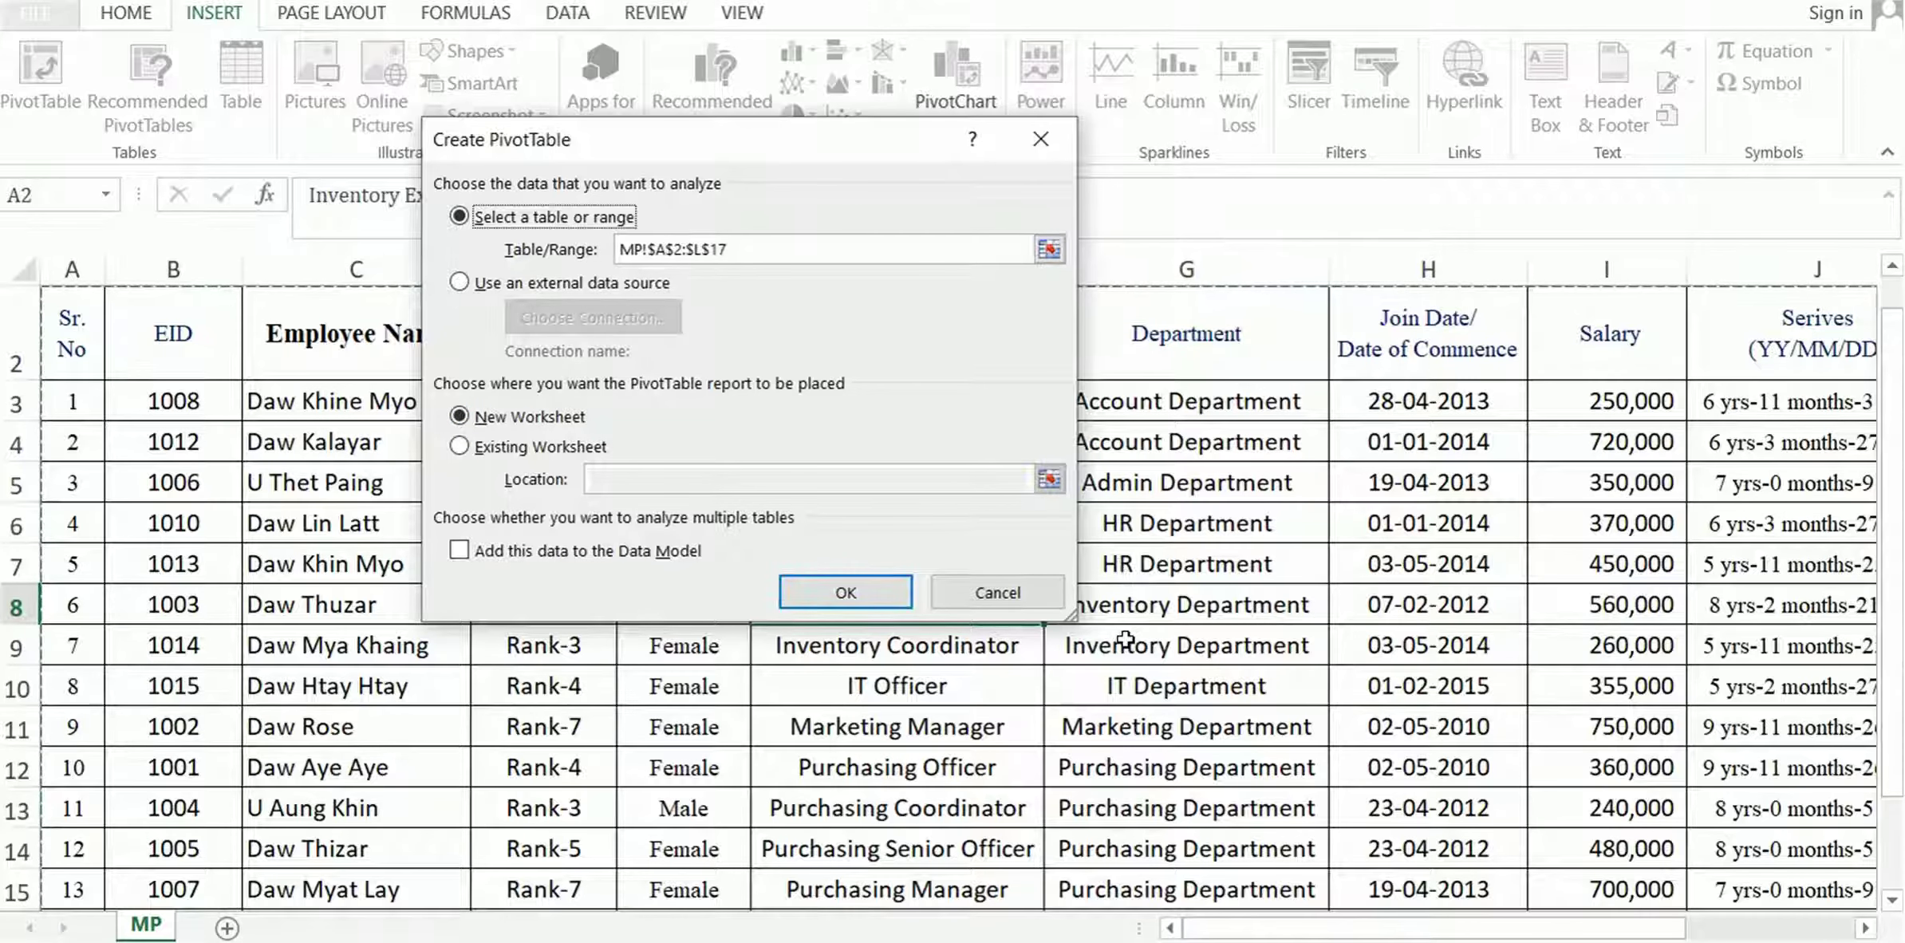
# Target the existing worksheet with PivotTable location MP!$S$3
pyautogui.click(460, 447)
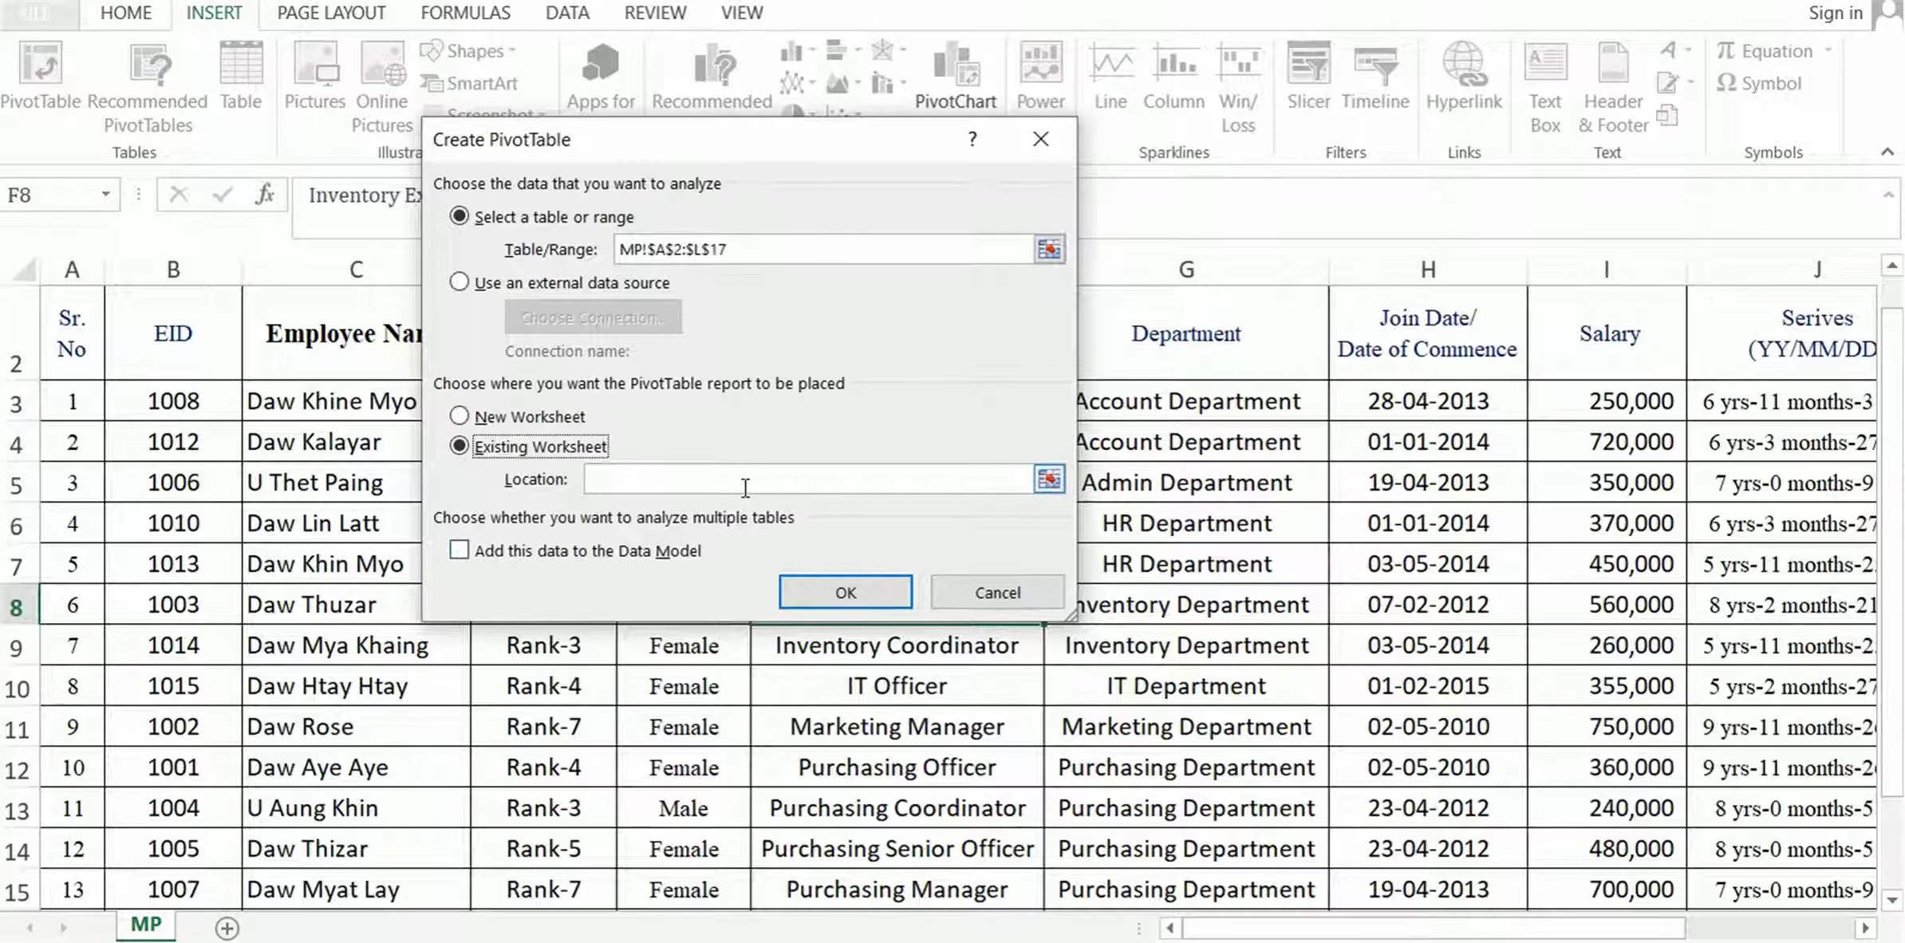
pyautogui.click(634, 479)
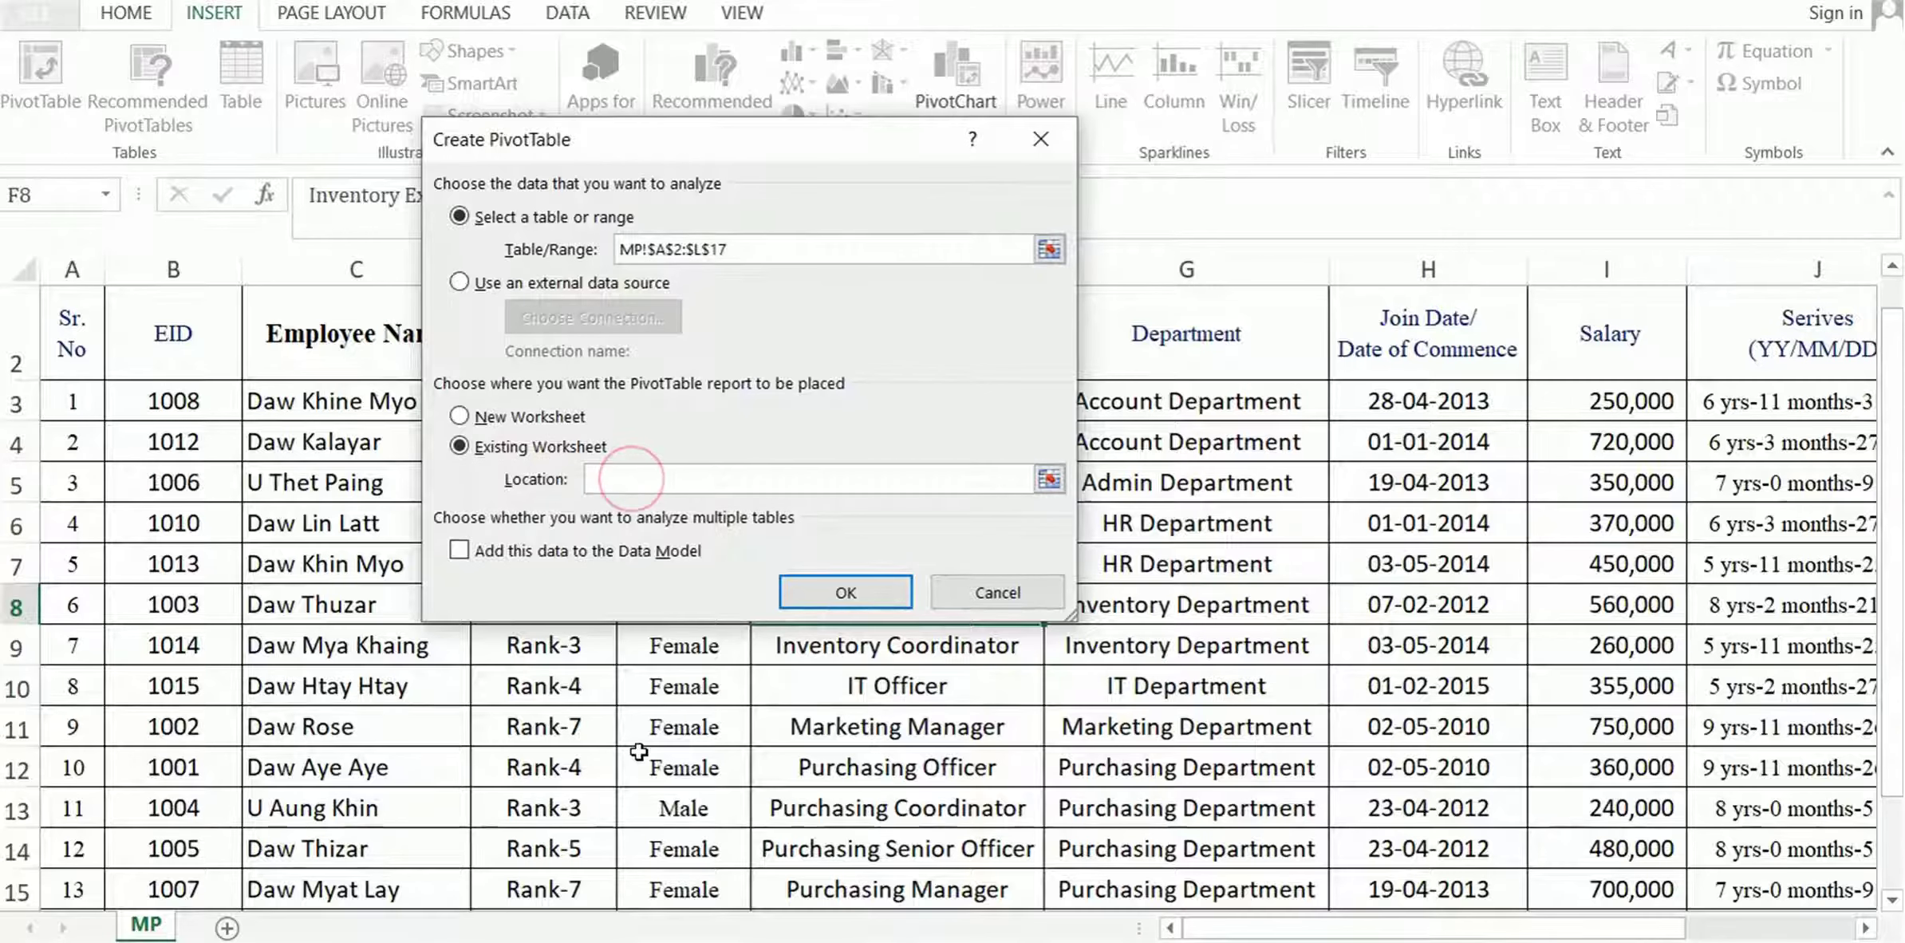
pyautogui.click(226, 928)
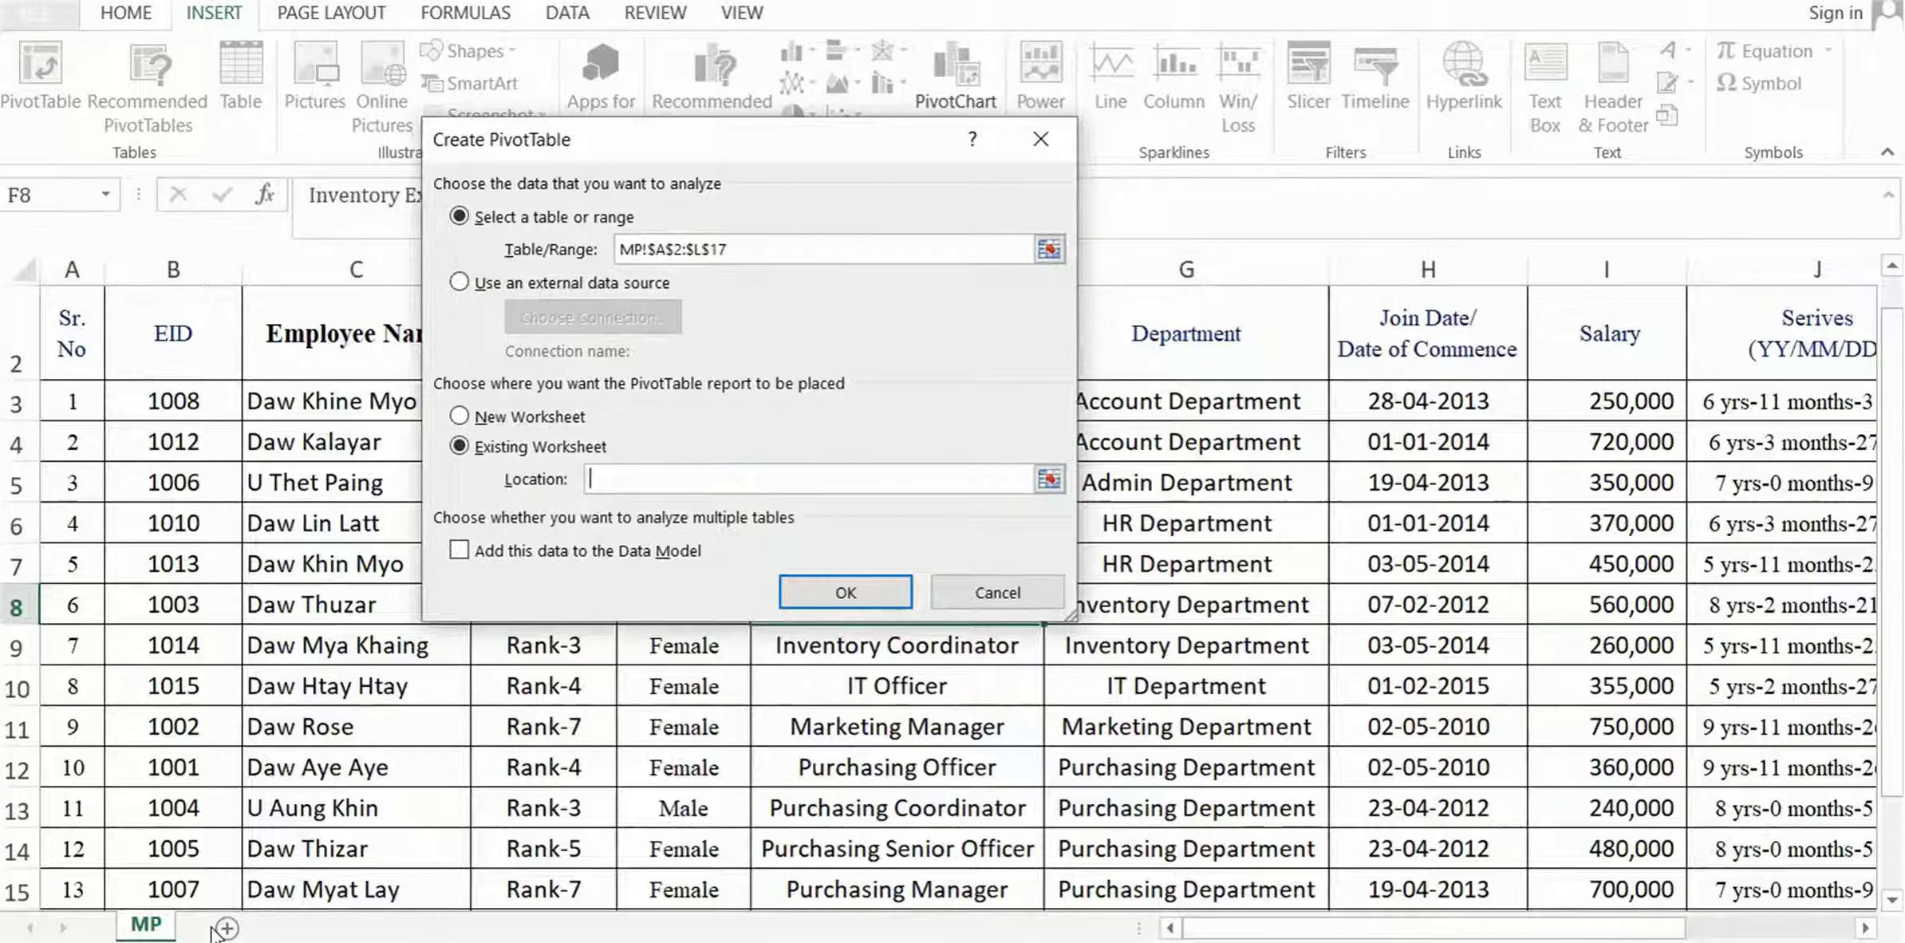
pyautogui.moveTo(1589, 925); pyautogui.dragTo(1608, 932)
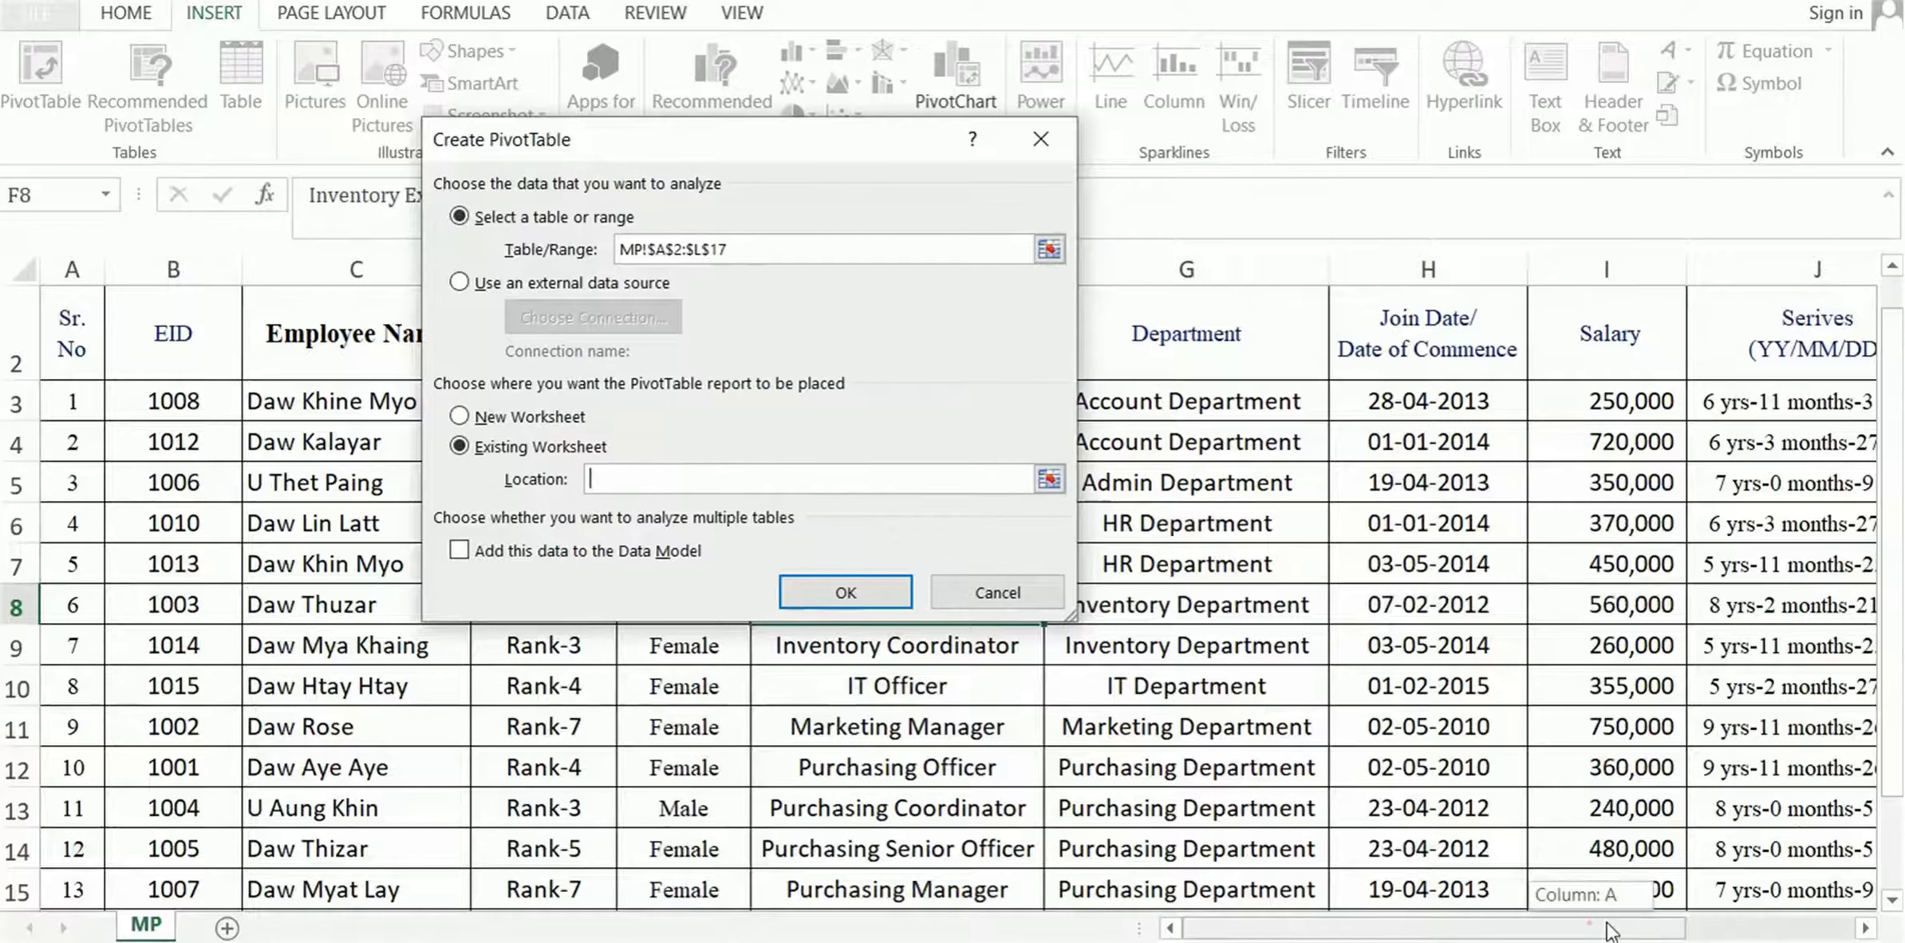
pyautogui.click(1867, 928)
pyautogui.click(1867, 928)
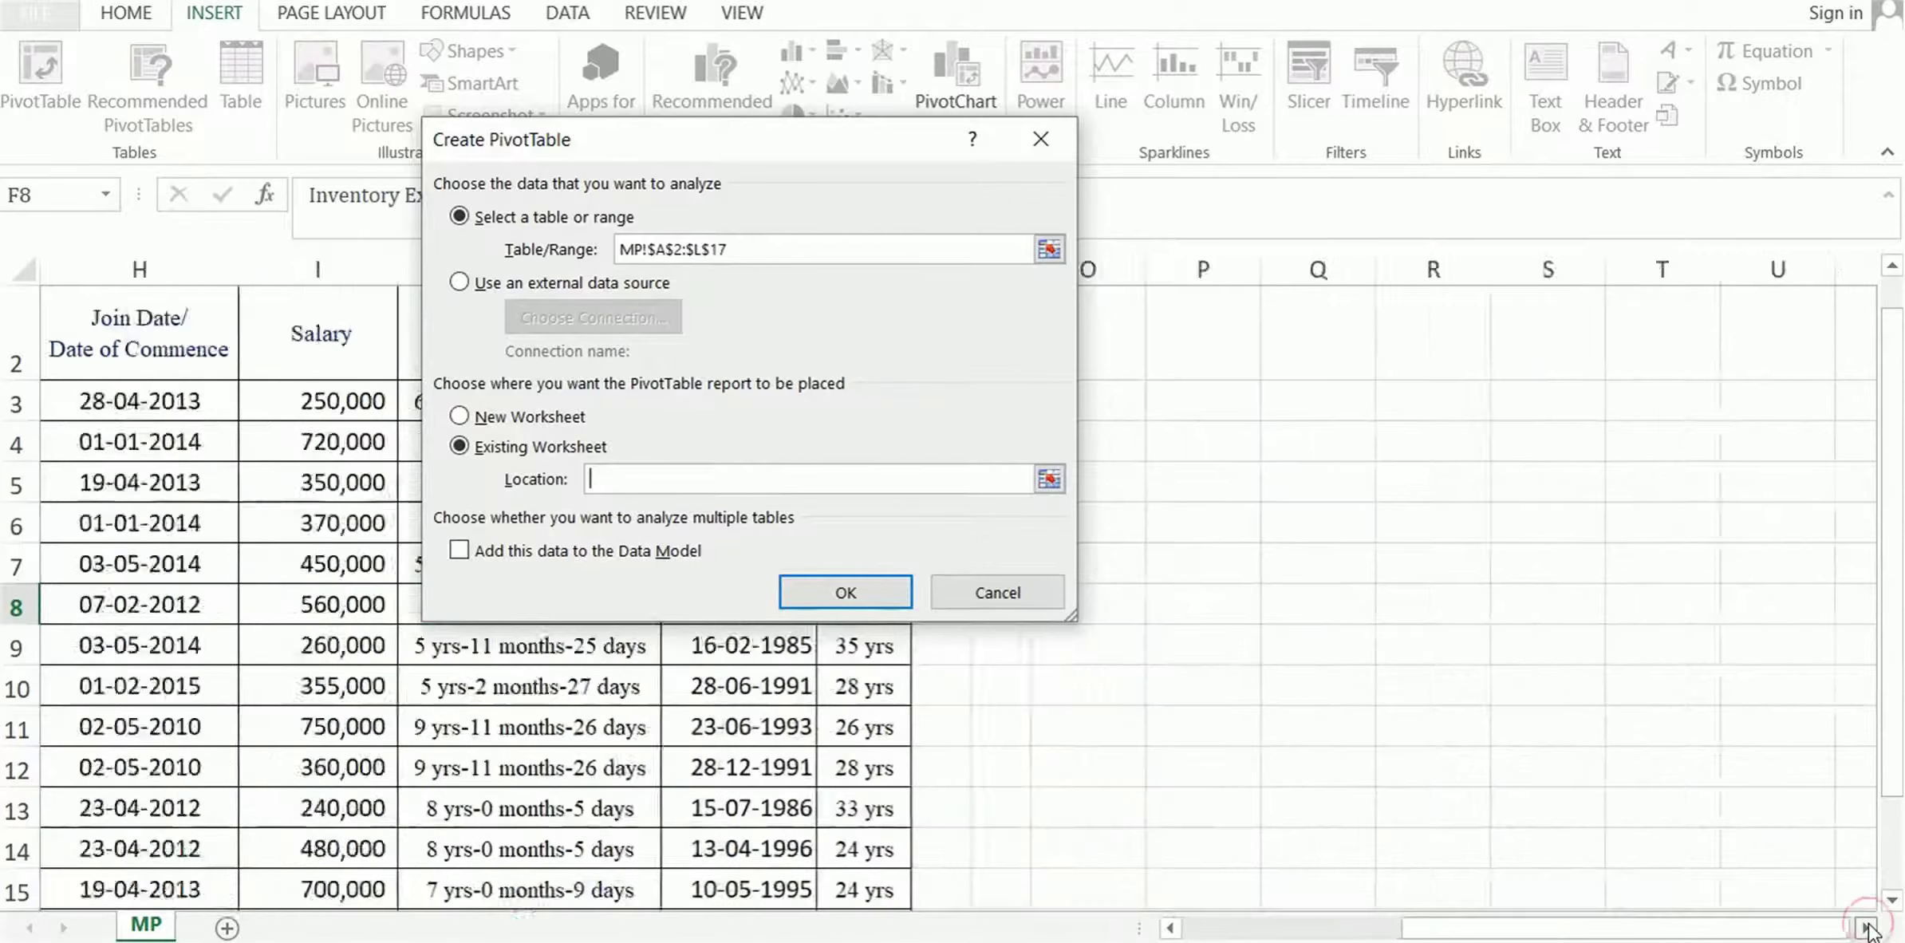
pyautogui.click(1867, 928)
pyautogui.moveTo(773, 159); pyautogui.dragTo(810, 142)
pyautogui.click(1181, 403)
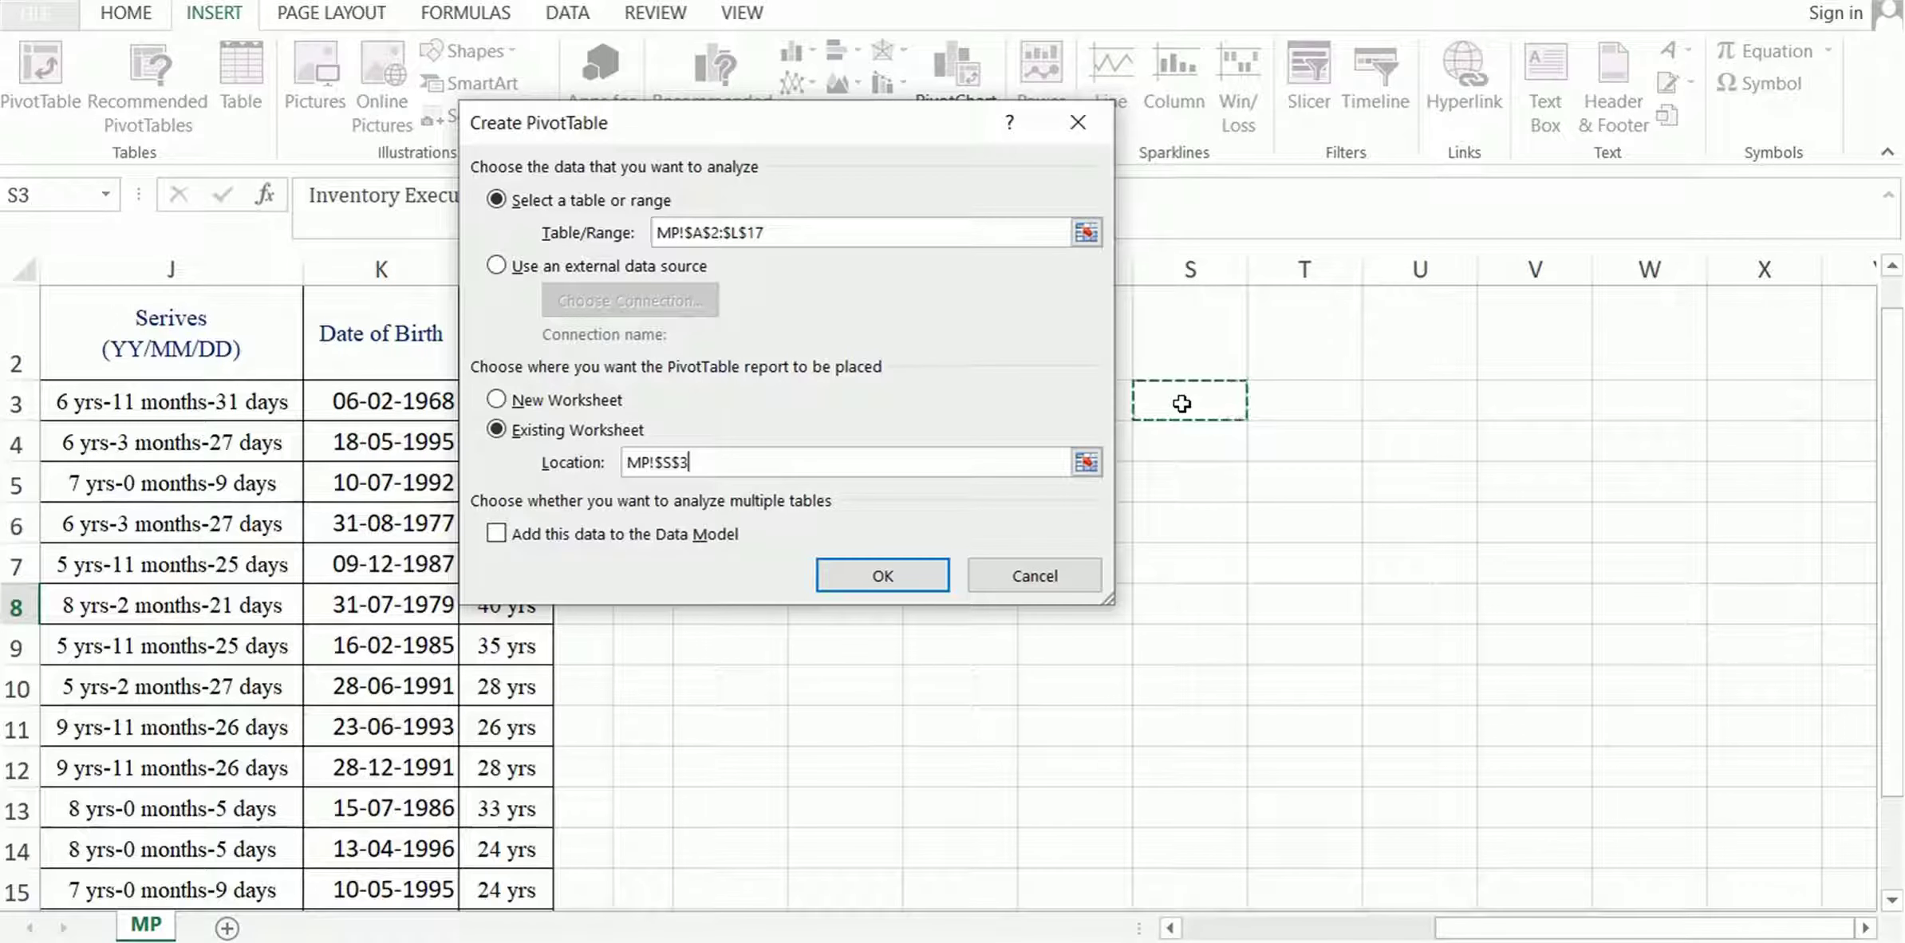
# Clear the MP!$S$3 location and choose New Worksheet as the destination
pyautogui.press('BackSpace')
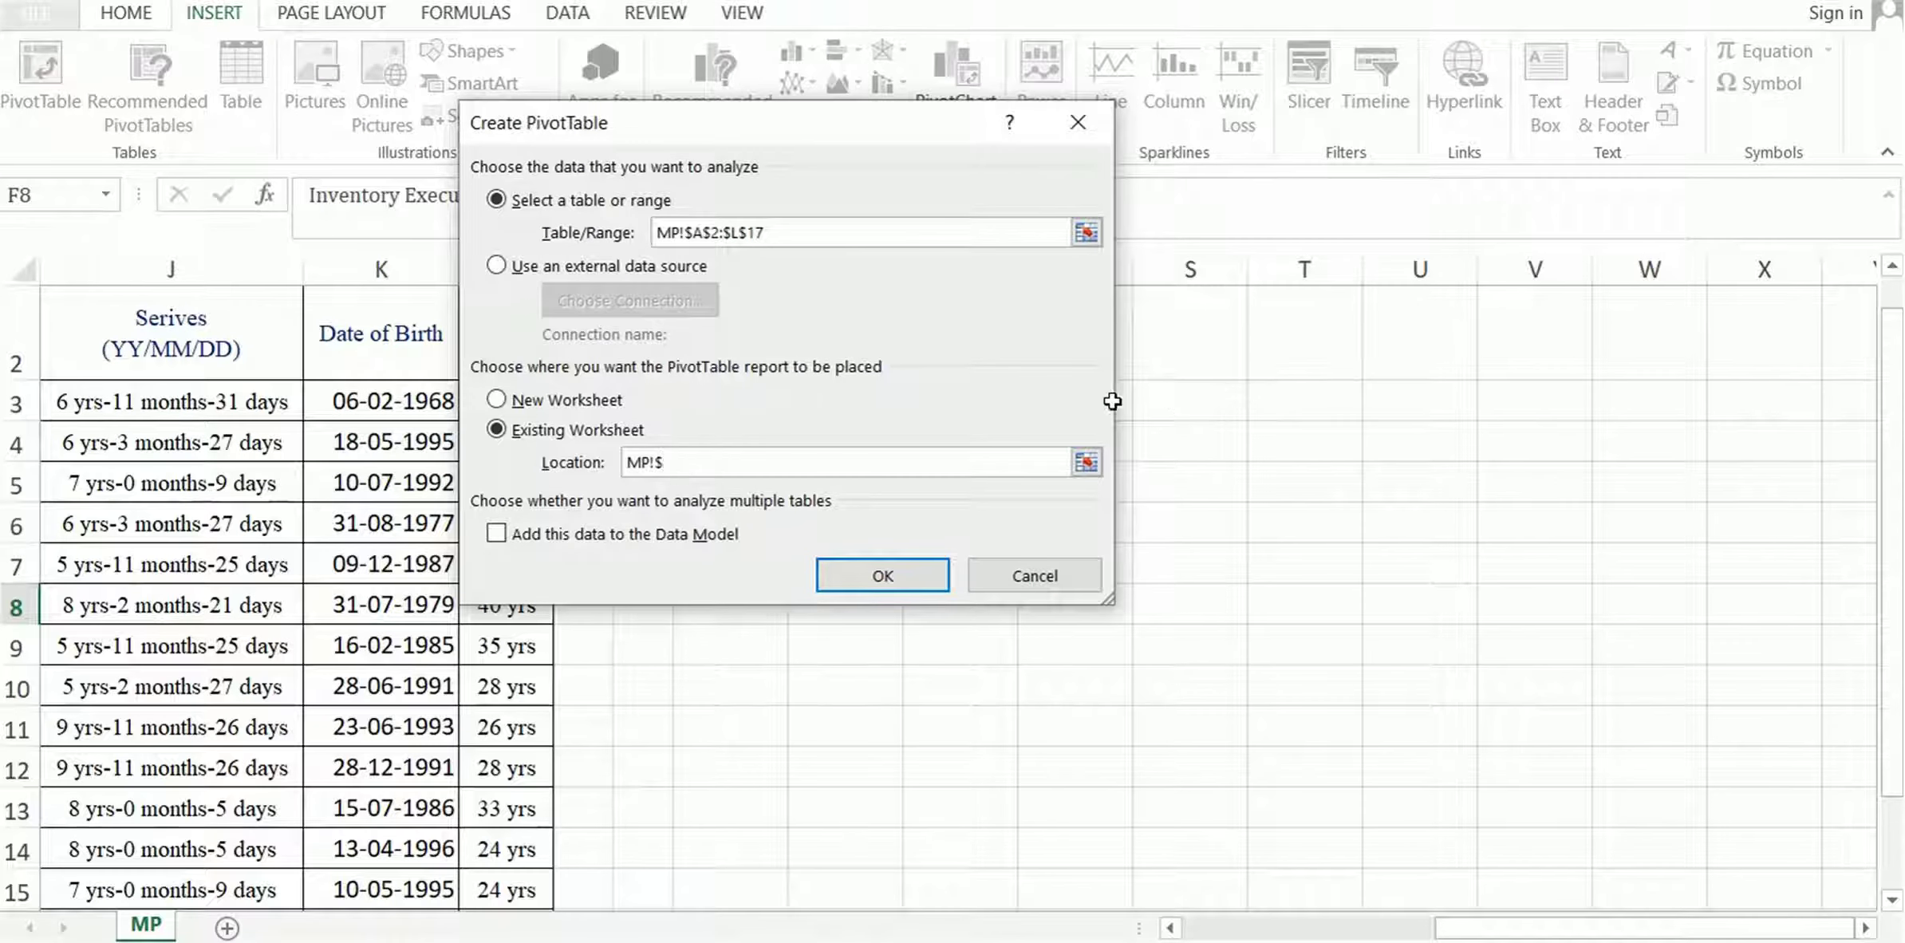
pyautogui.press('BackSpace')
pyautogui.click(504, 403)
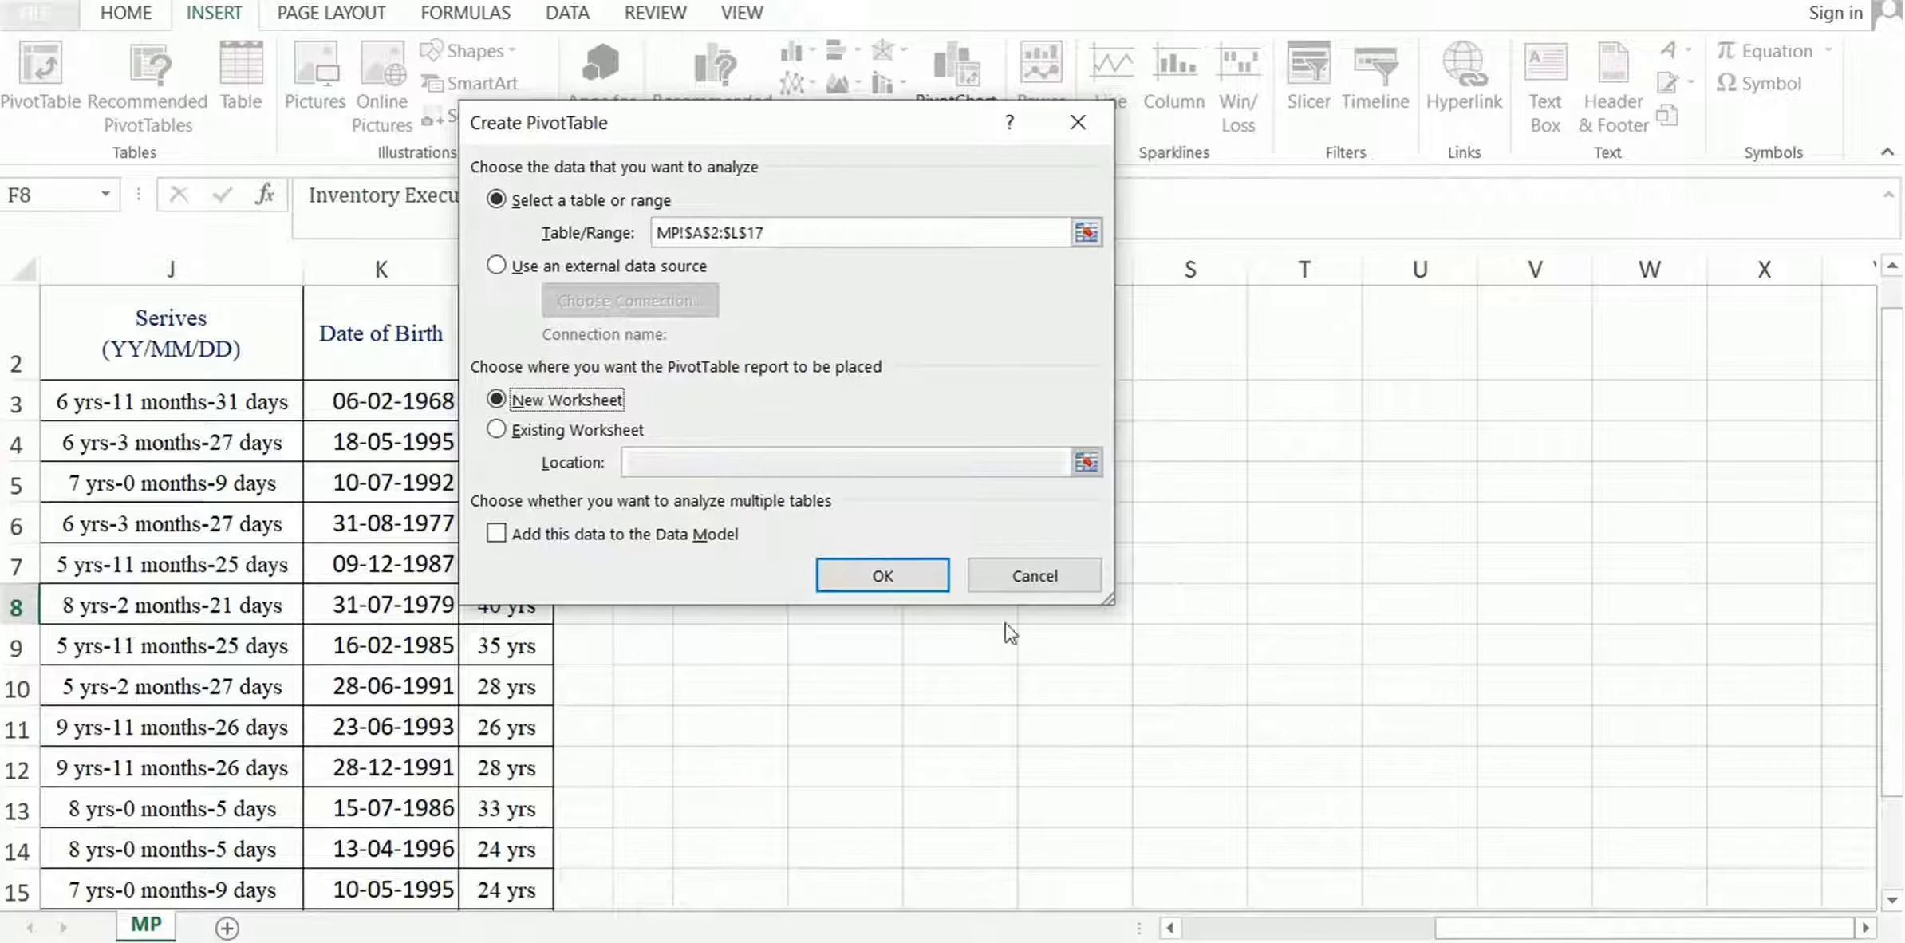
# Cancel Create PivotTable, select a few cells around F7:G8, and add blank Sheet2
pyautogui.click(1037, 575)
pyautogui.moveTo(1508, 926); pyautogui.dragTo(1253, 926)
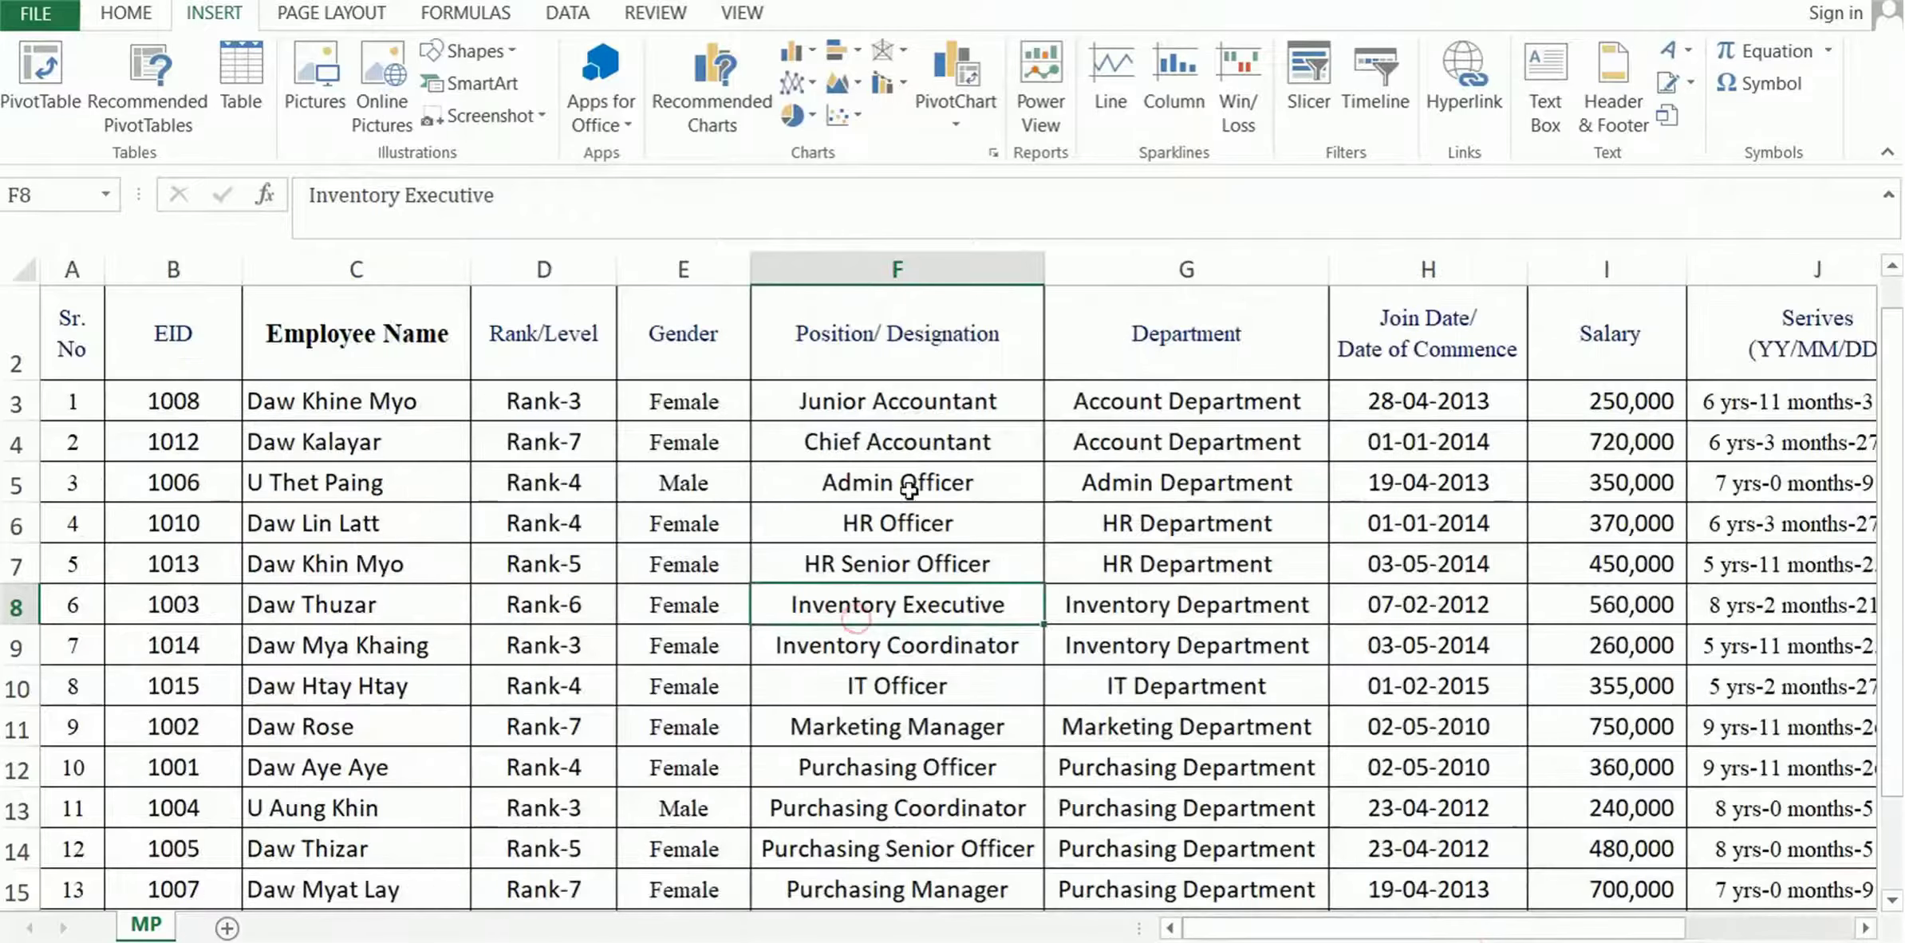
pyautogui.moveTo(773, 367)
pyautogui.mouseDown()
pyautogui.moveTo(1318, 535)
pyautogui.moveTo(1436, 686)
pyautogui.mouseUp()
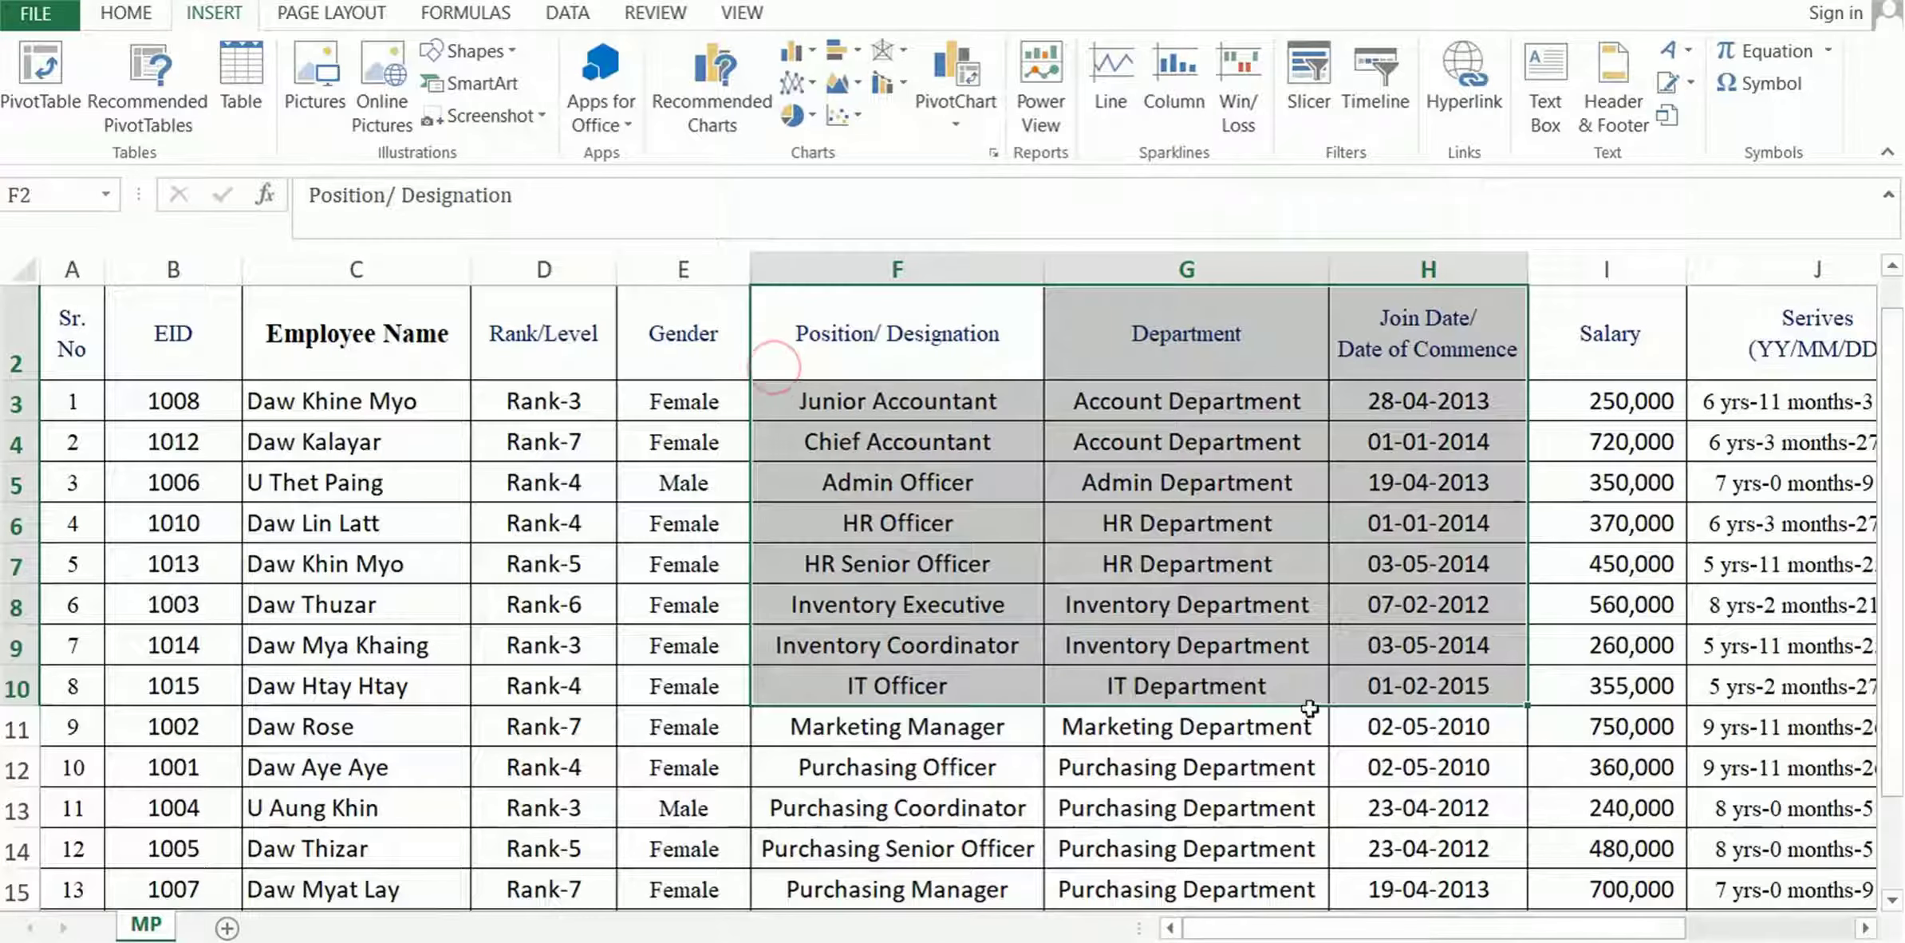
pyautogui.click(897, 605)
pyautogui.click(1055, 563)
pyautogui.click(846, 565)
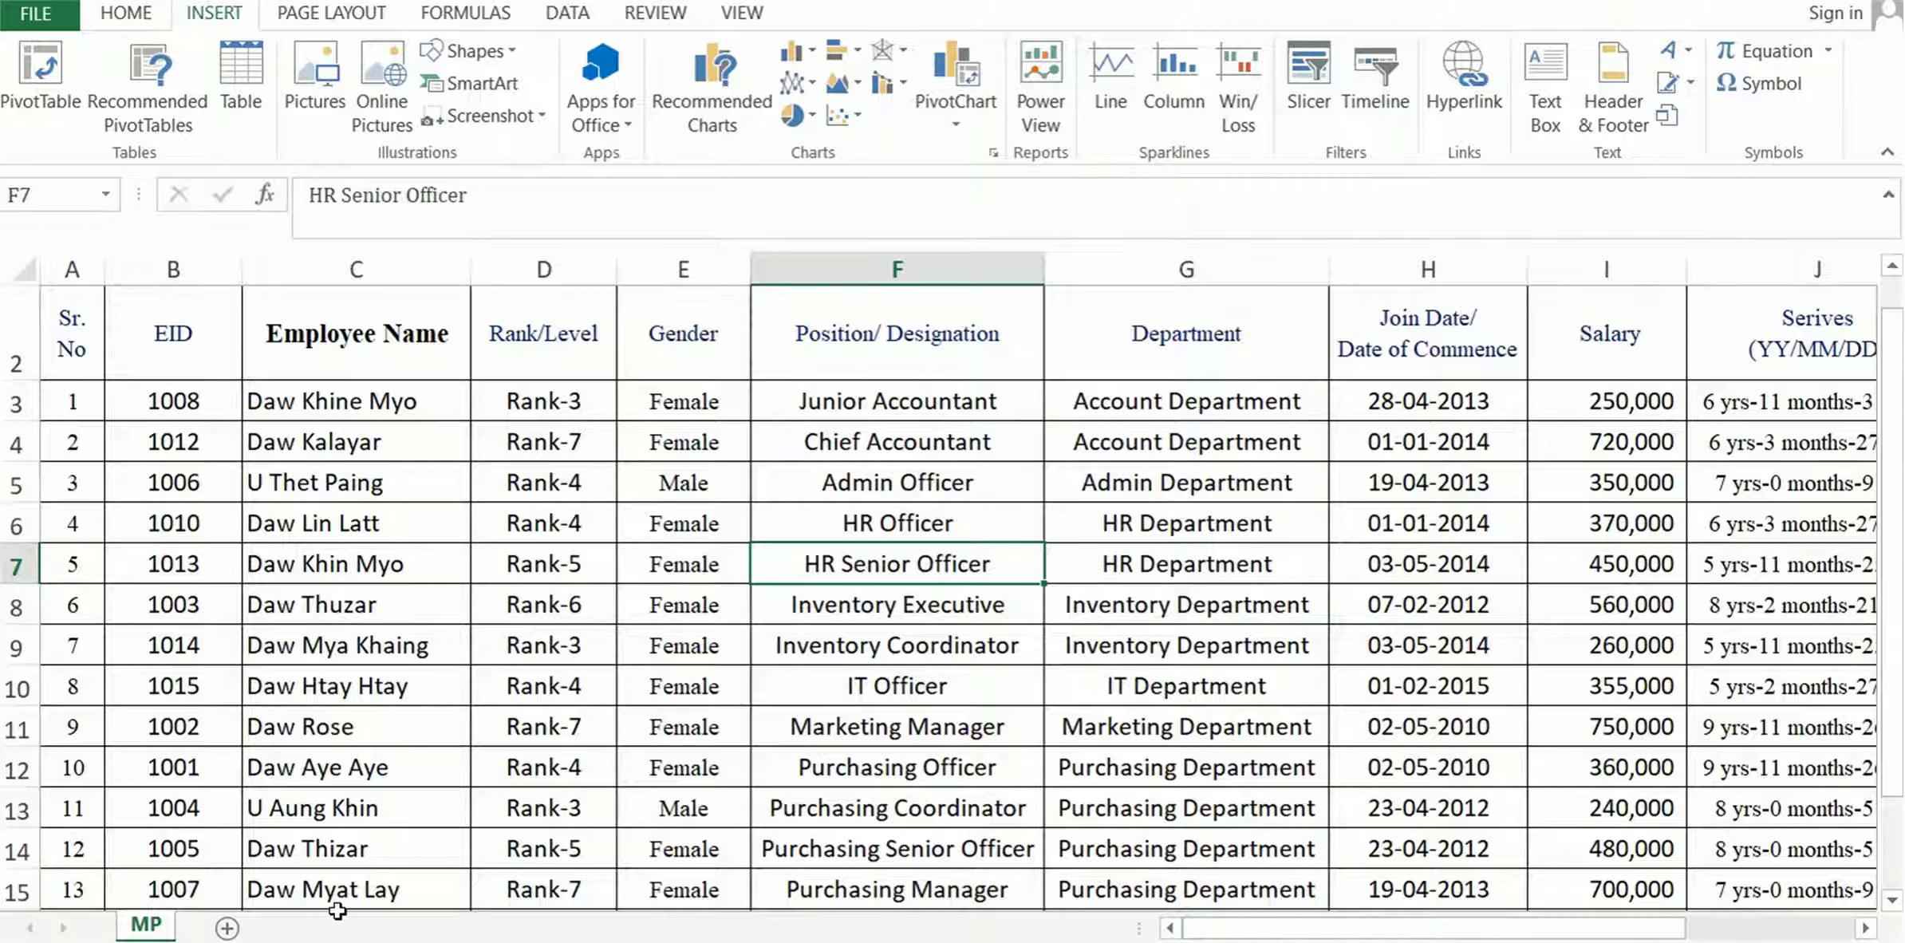
pyautogui.click(227, 928)
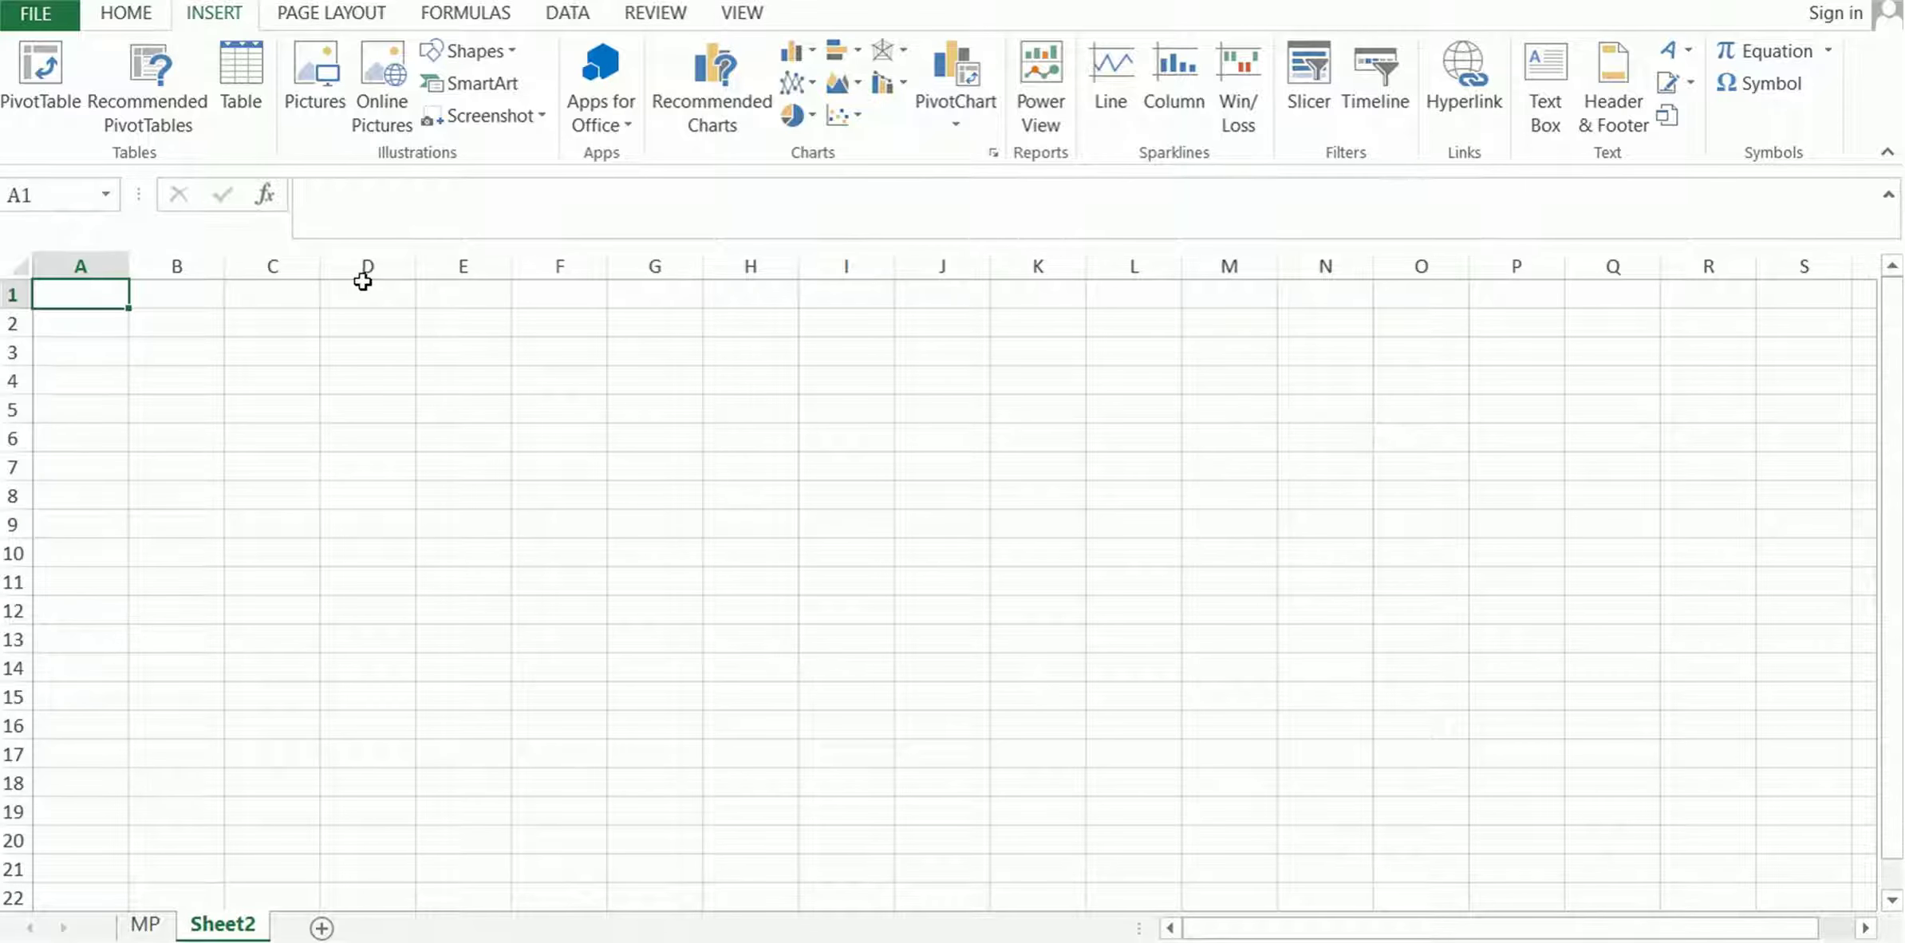
# Convert the current cell into a table with headers, then undo it
pyautogui.hotkey('ctrl', 't')
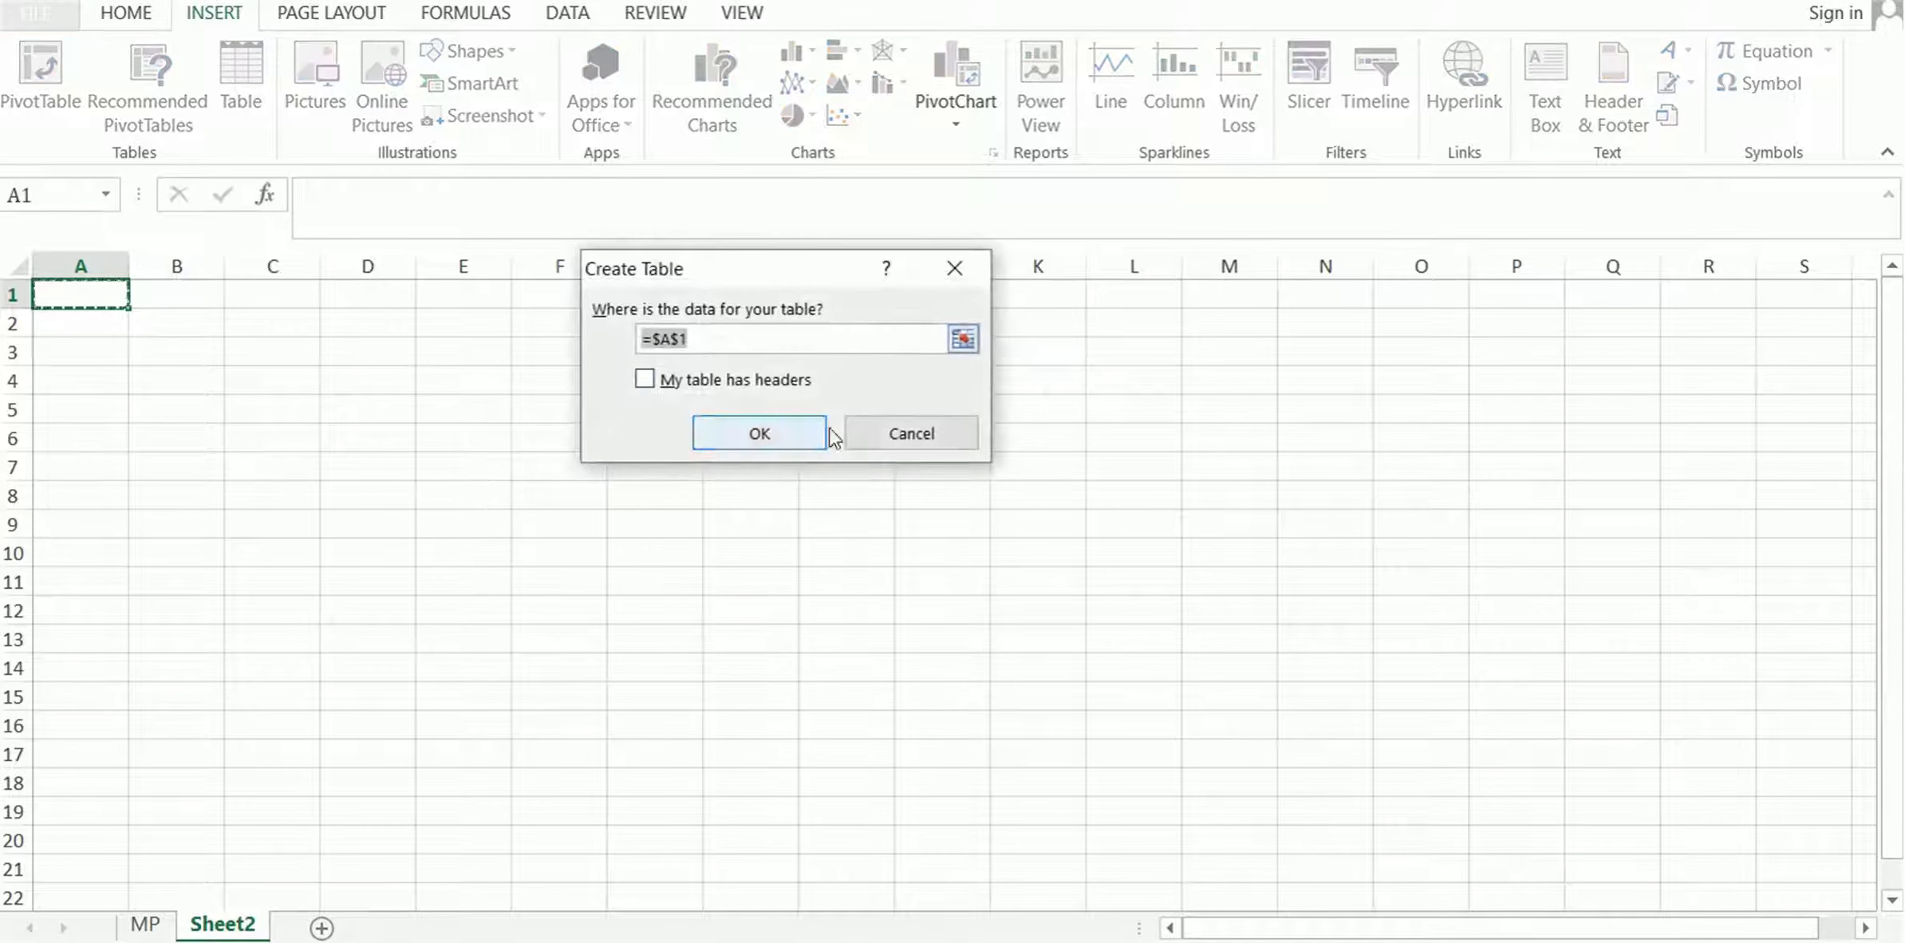
pyautogui.click(693, 375)
pyautogui.click(757, 431)
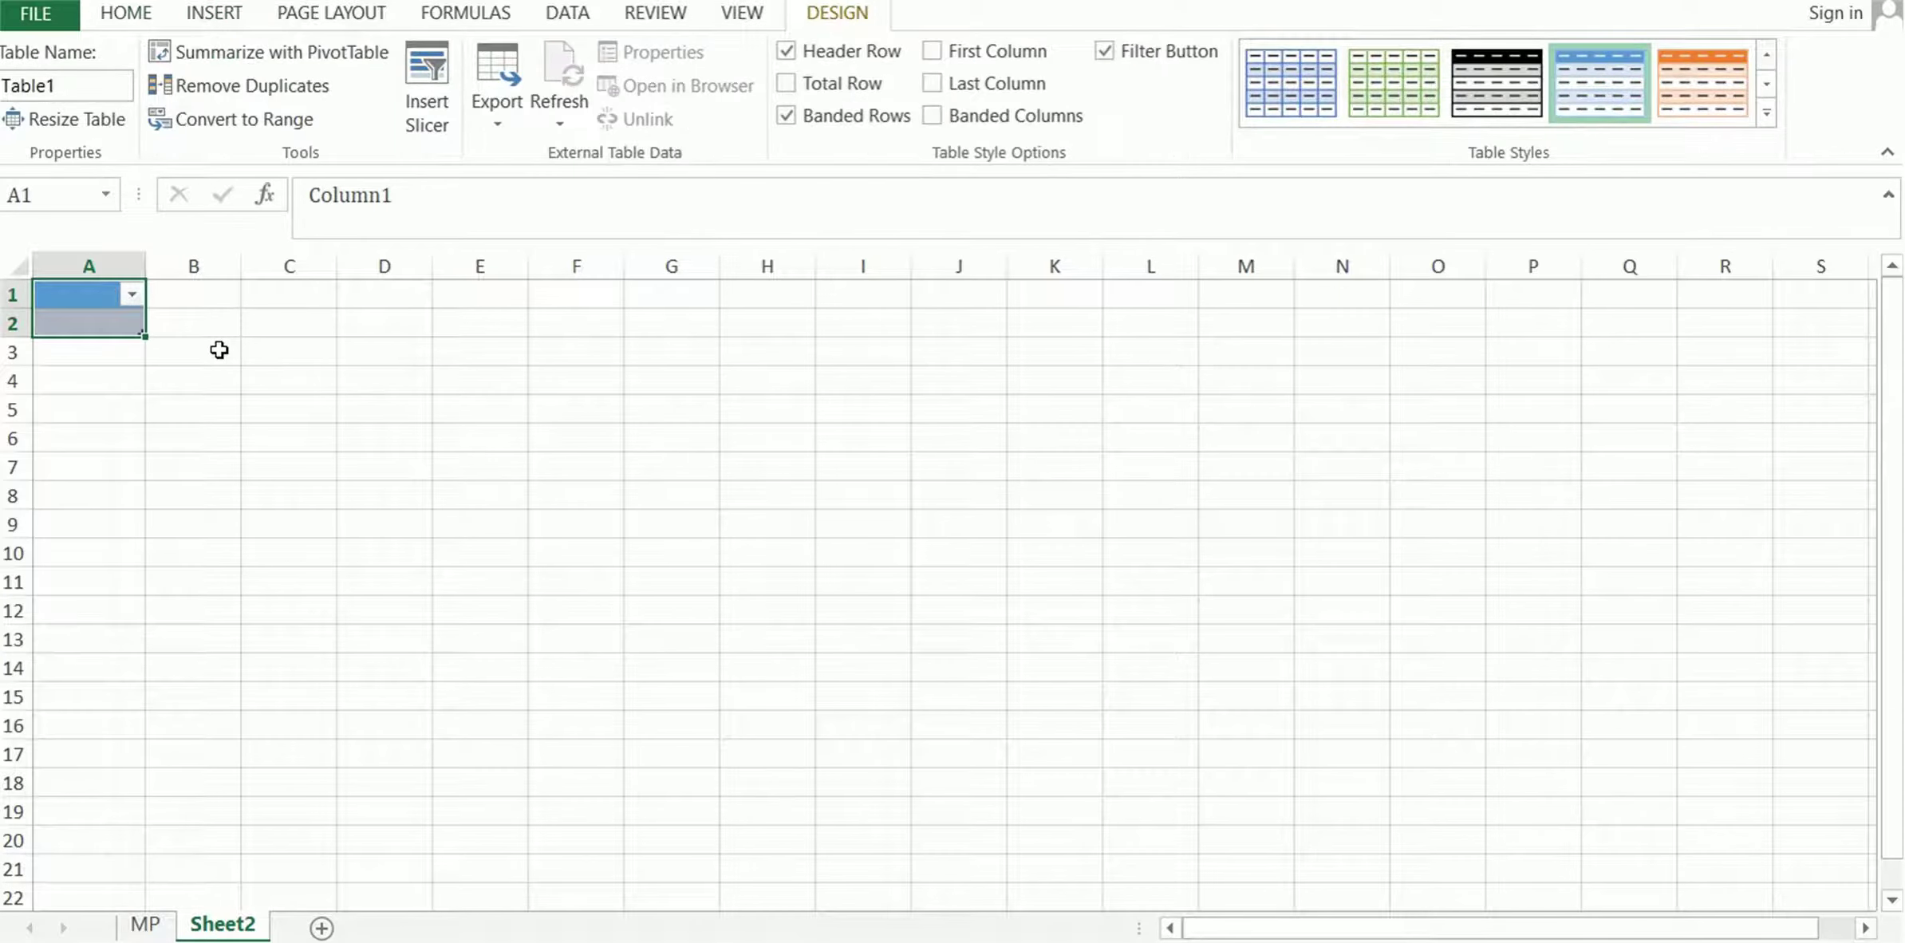
pyautogui.hotkey('ctrl', 'z')
# Convert D2:M15 into a table with headers Column1–Column10, then return to sheet MP
pyautogui.moveTo(381, 330); pyautogui.dragTo(1280, 696)
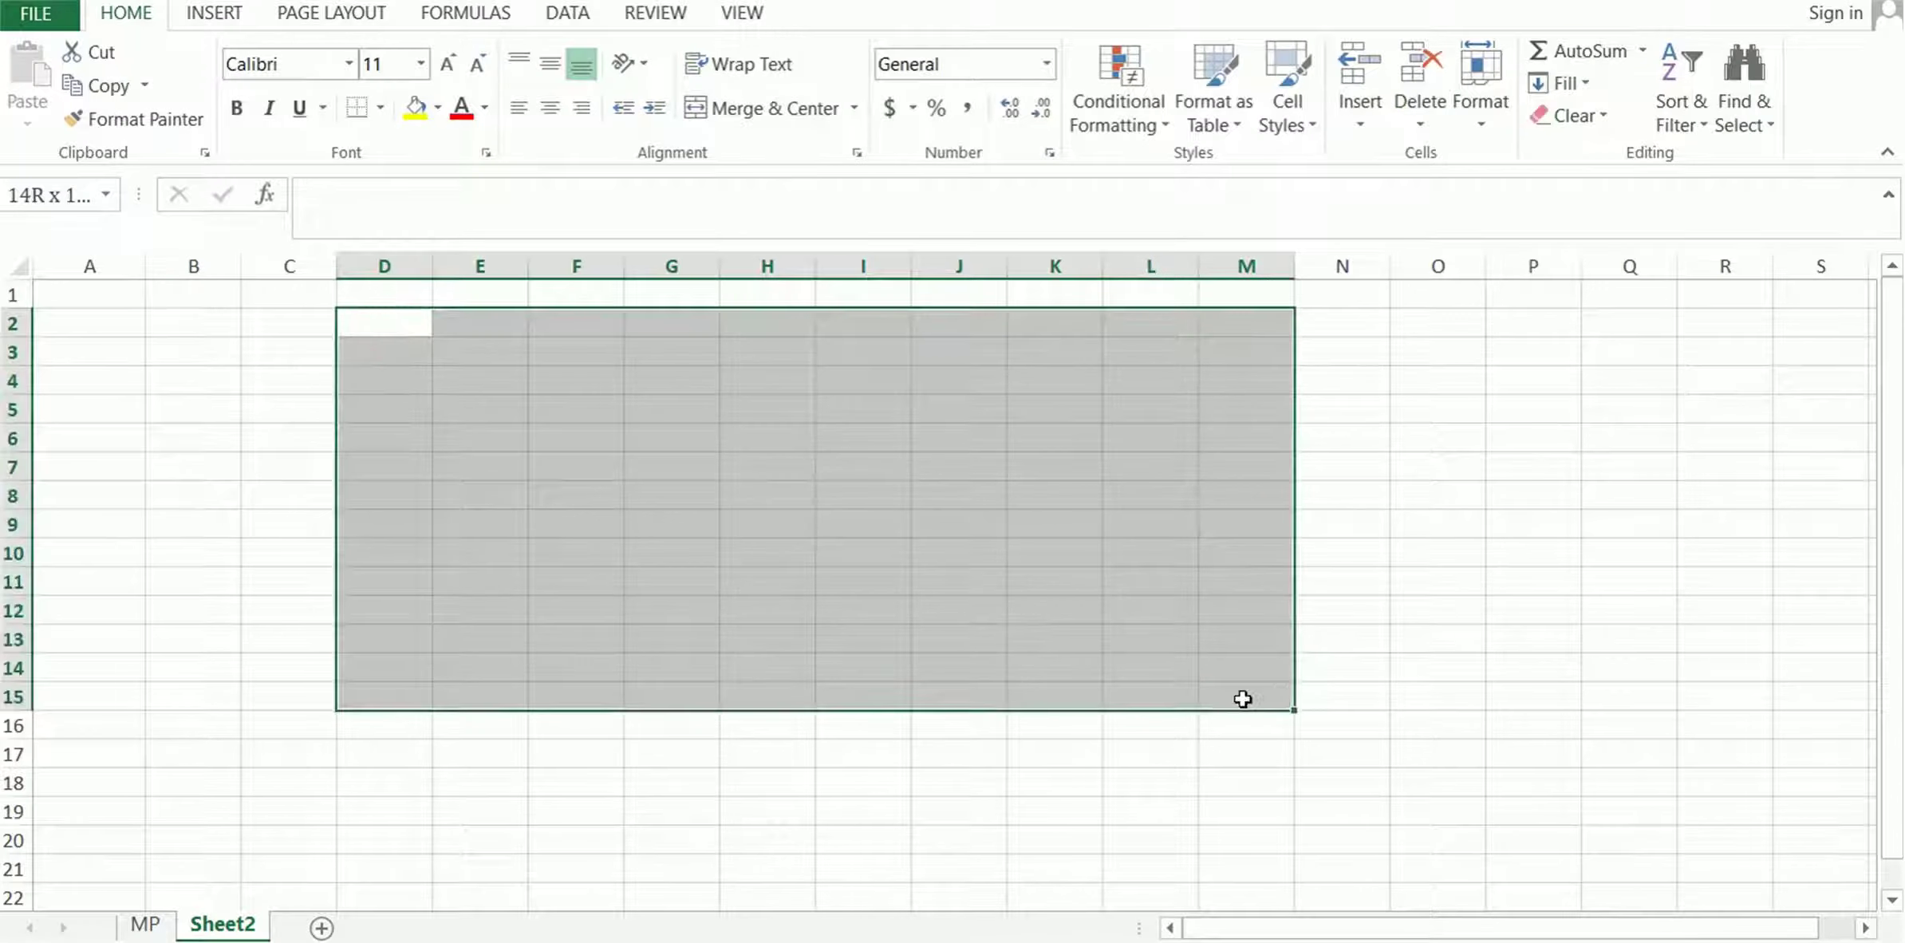
pyautogui.click(214, 13)
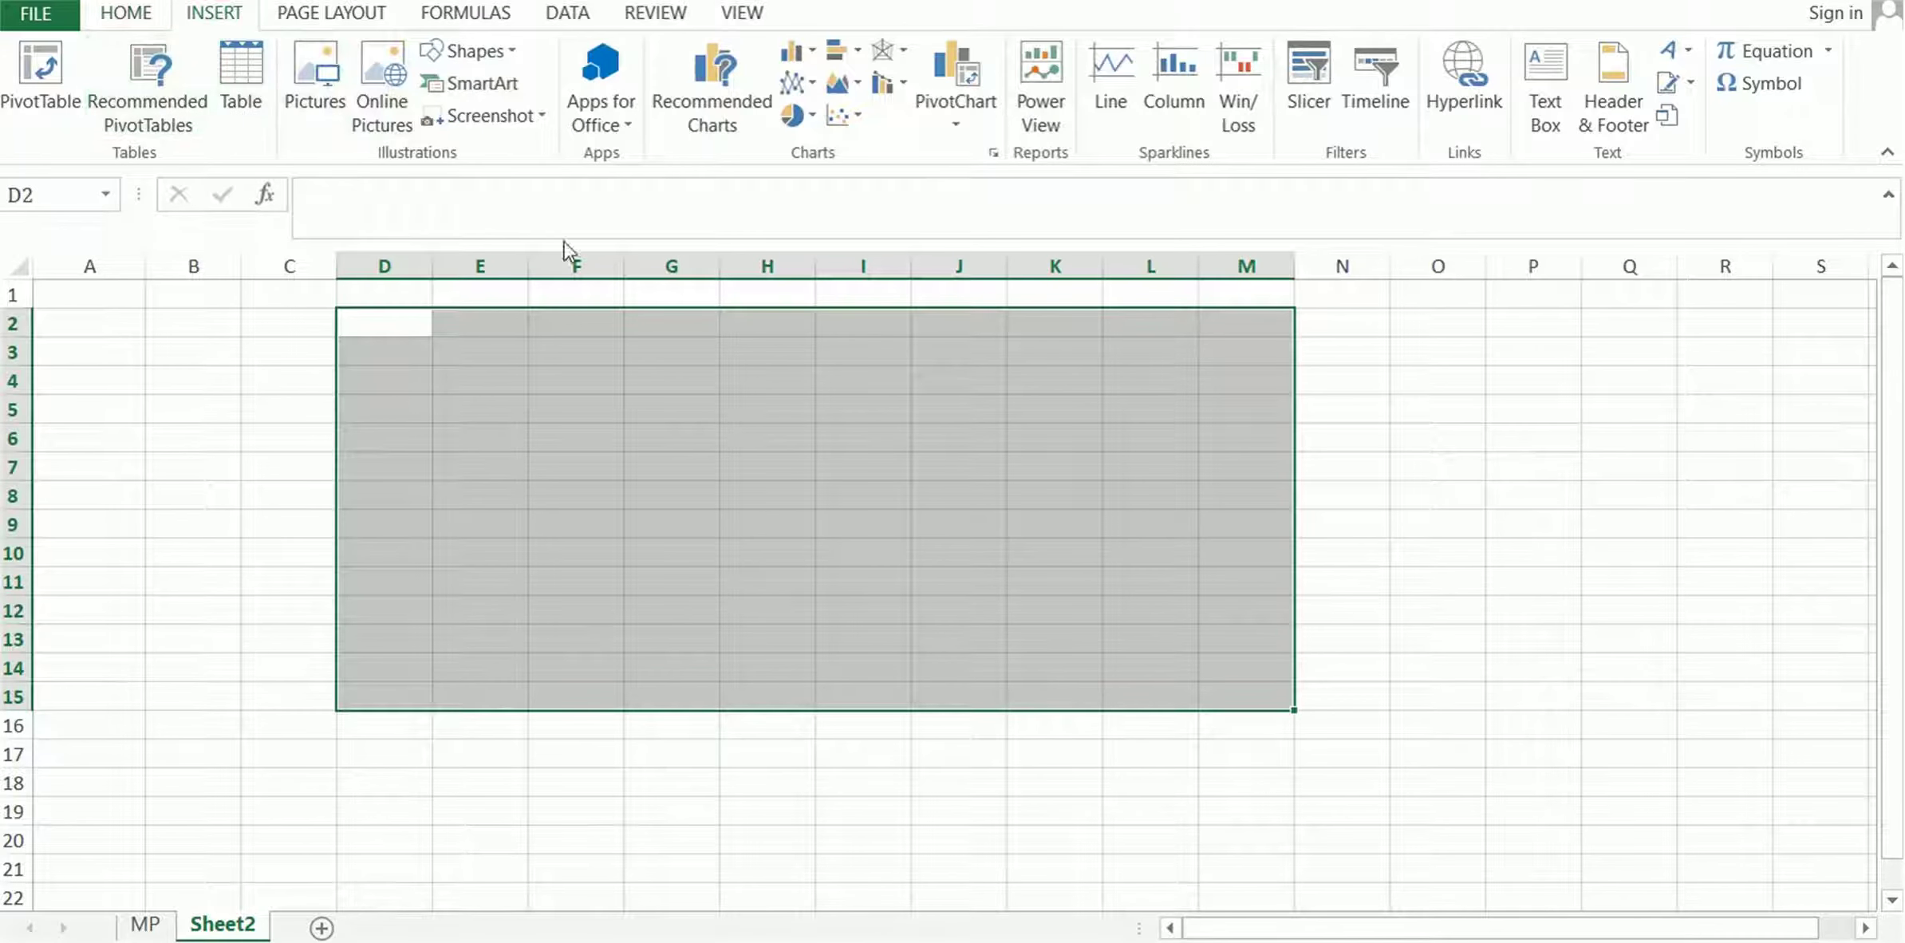
pyautogui.hotkey('ctrl', 't')
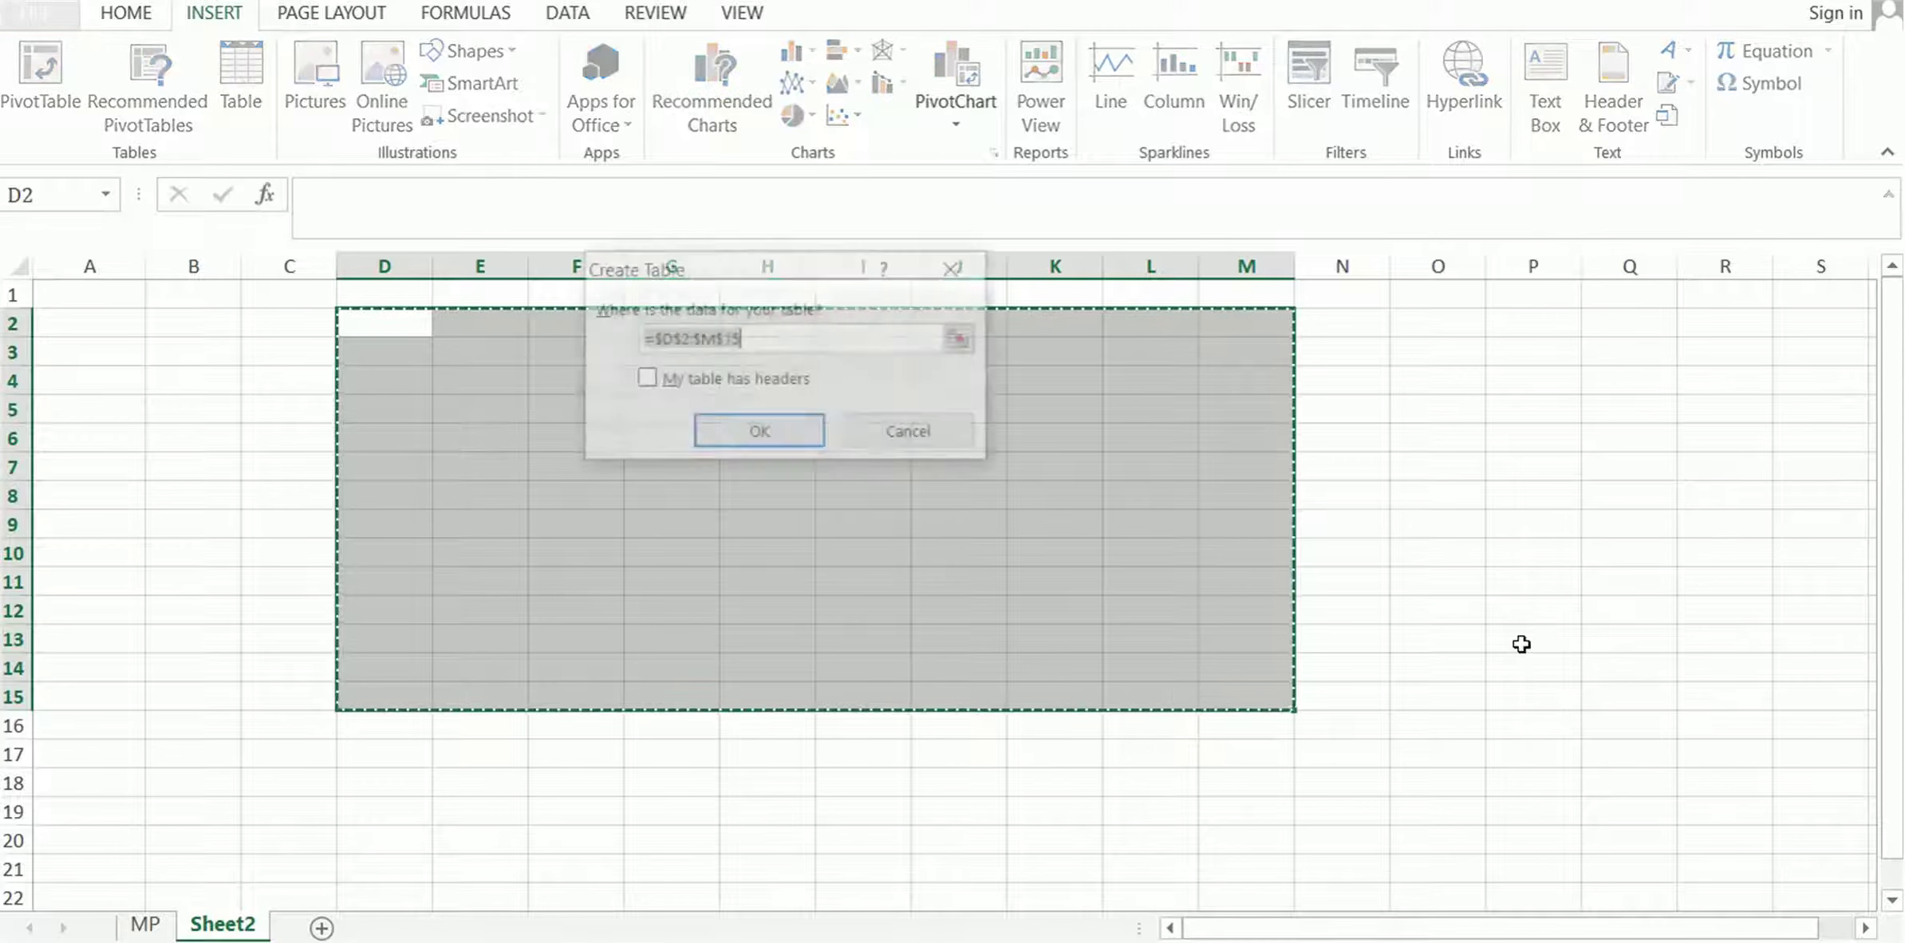
pyautogui.click(646, 380)
pyautogui.click(746, 441)
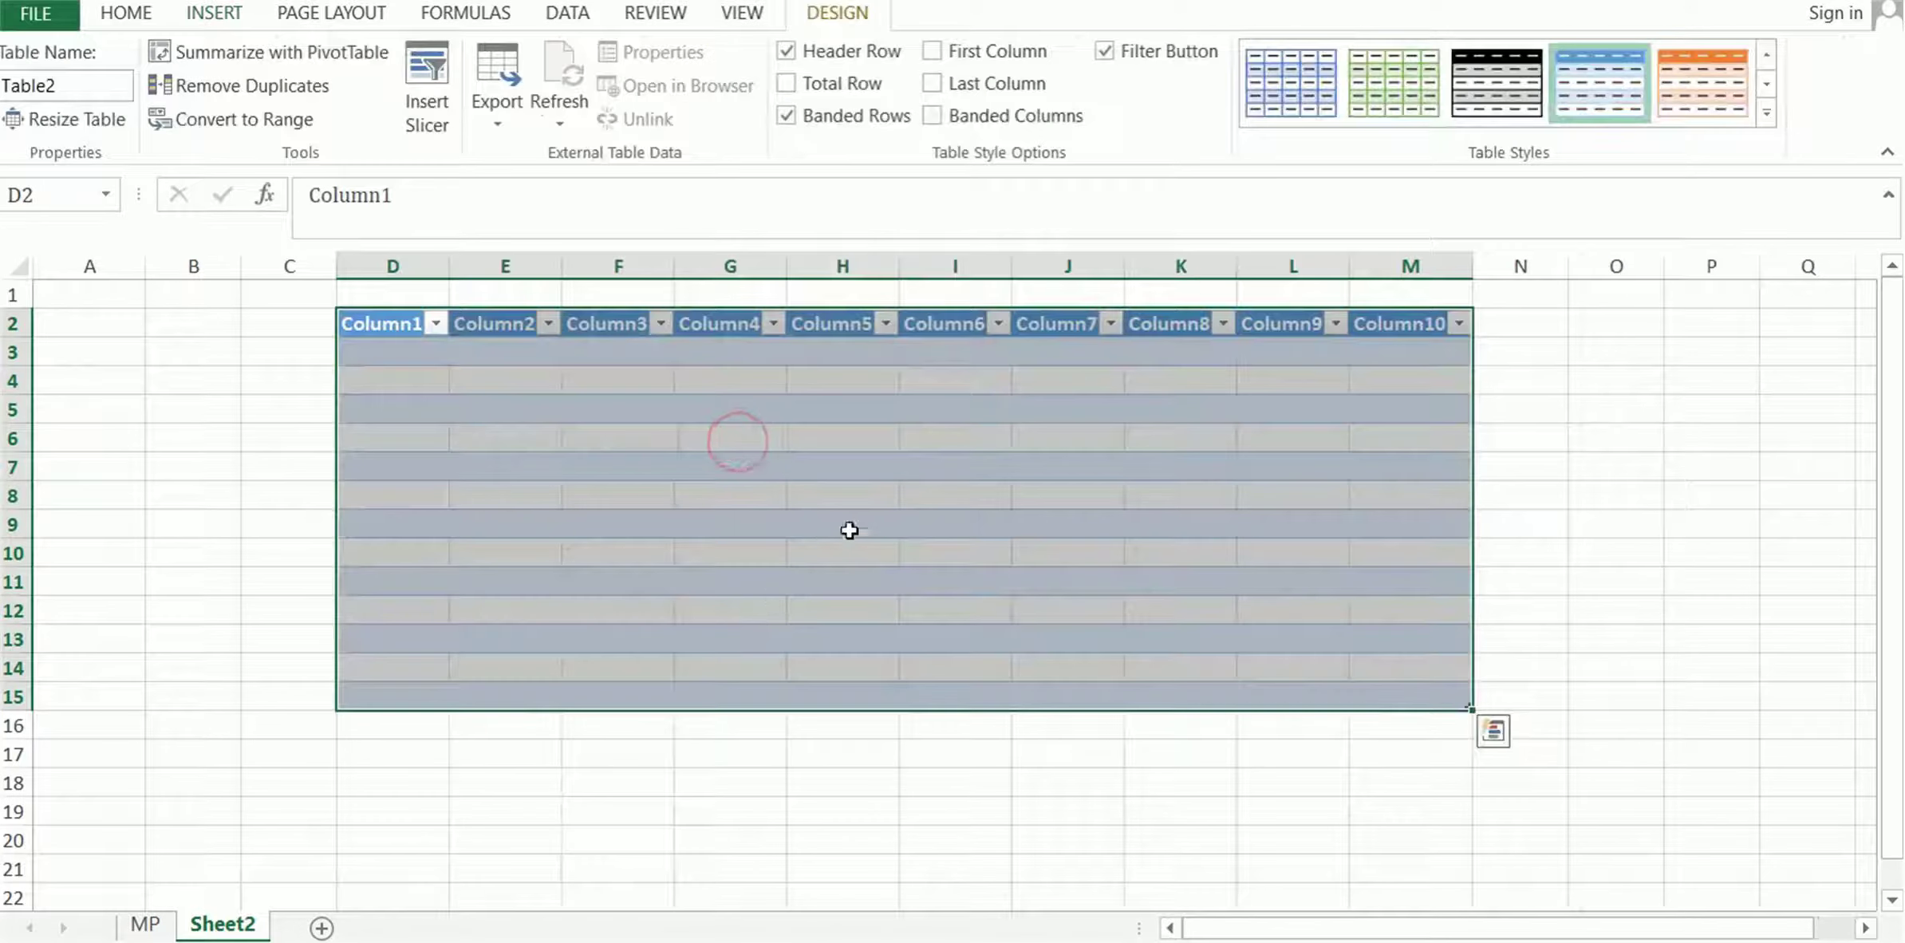
pyautogui.moveTo(1214, 604); pyautogui.dragTo(1501, 711)
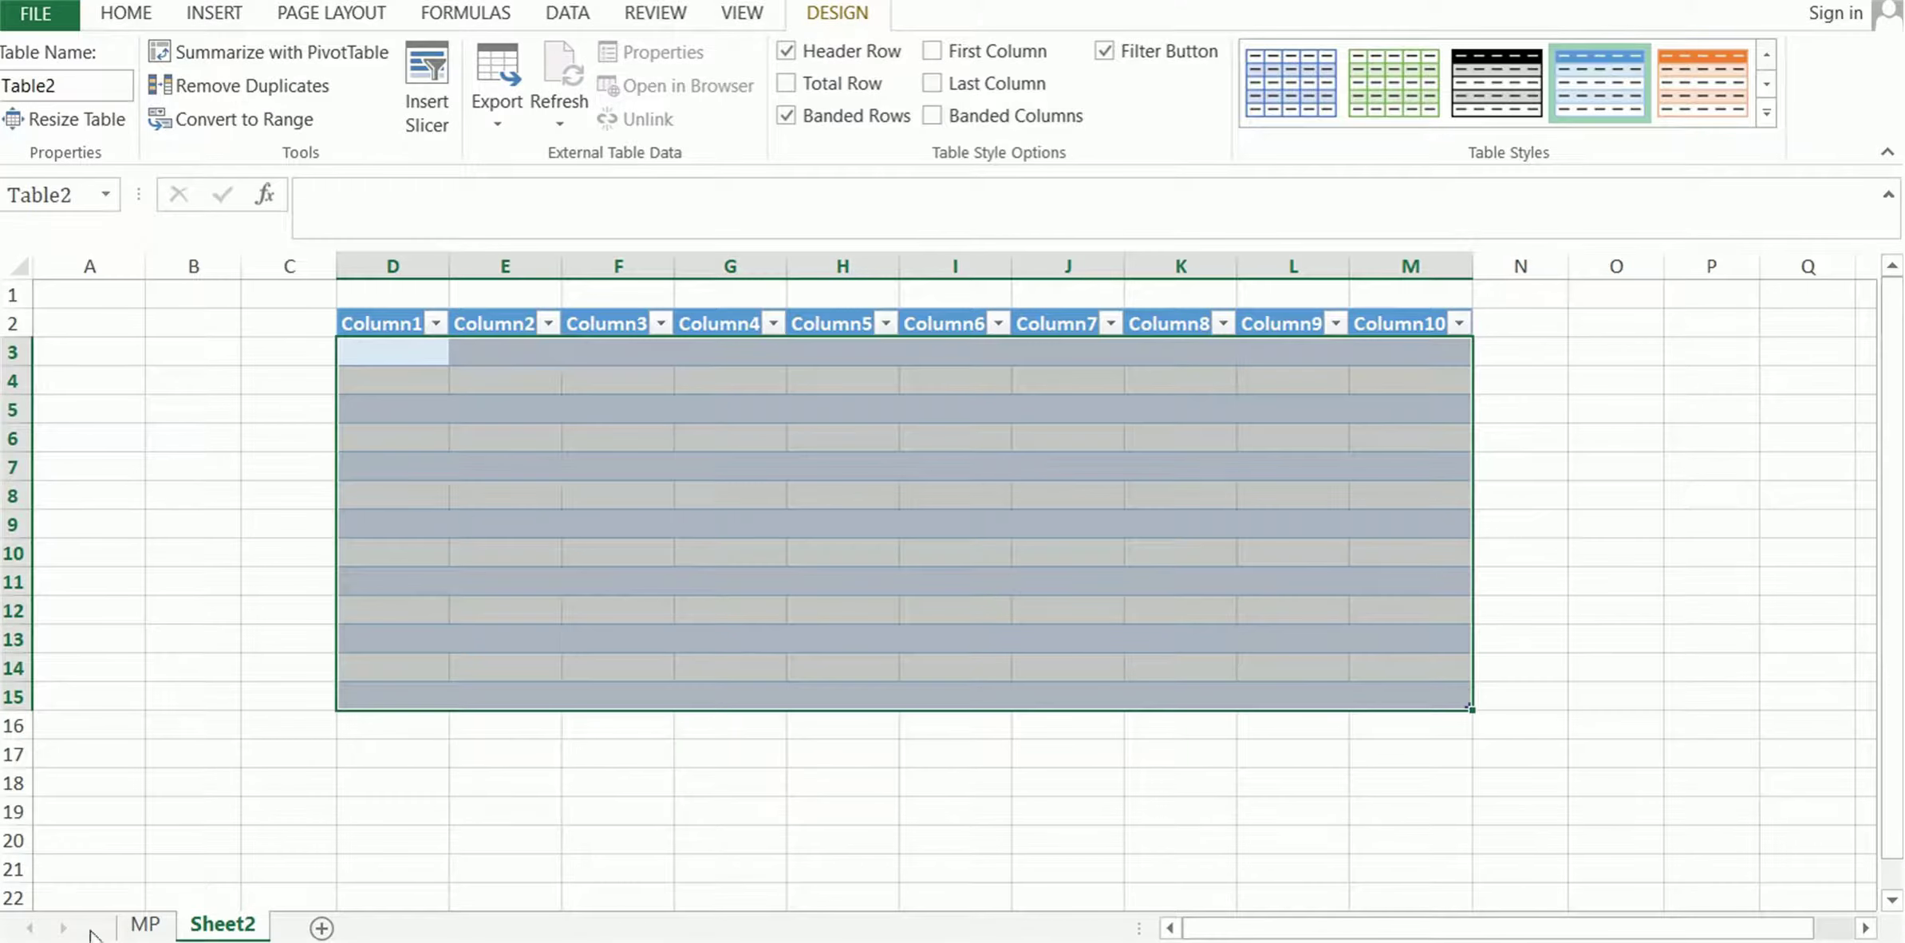
pyautogui.click(144, 924)
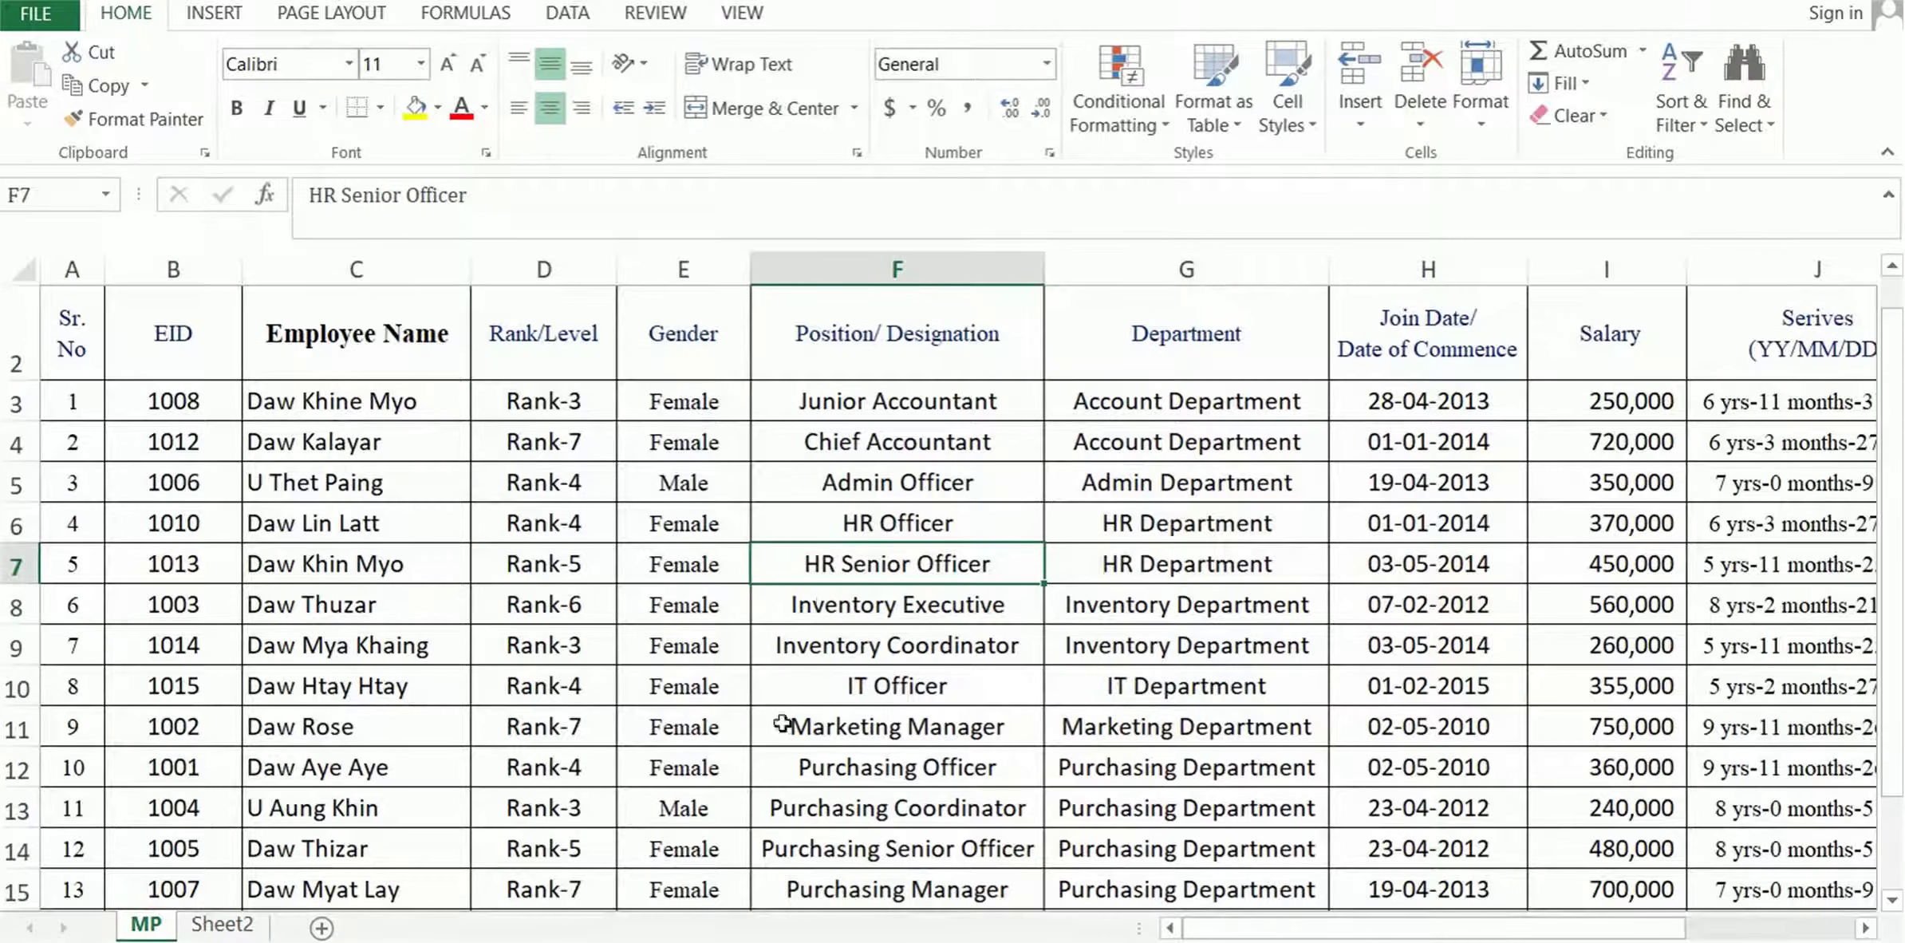
# Insert a PivotTable from range MP!$A$2:$L$17 onto a new worksheet
pyautogui.click(431, 399)
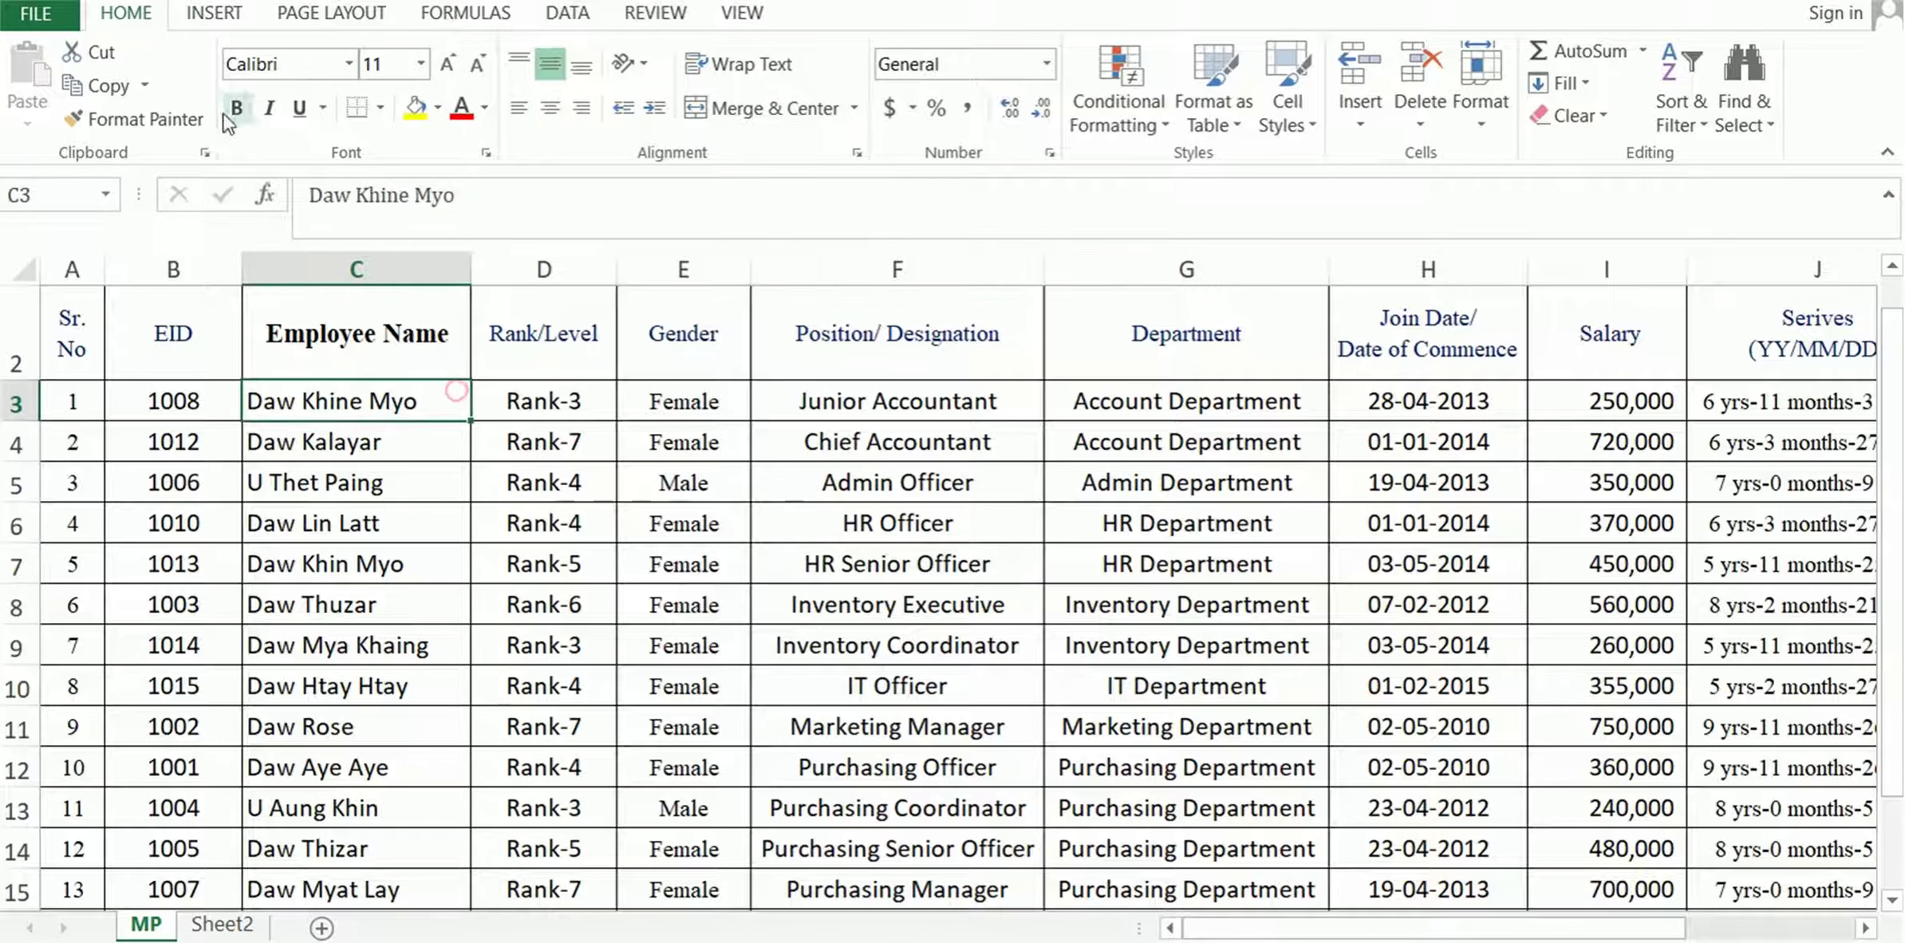
pyautogui.click(213, 13)
pyautogui.click(44, 88)
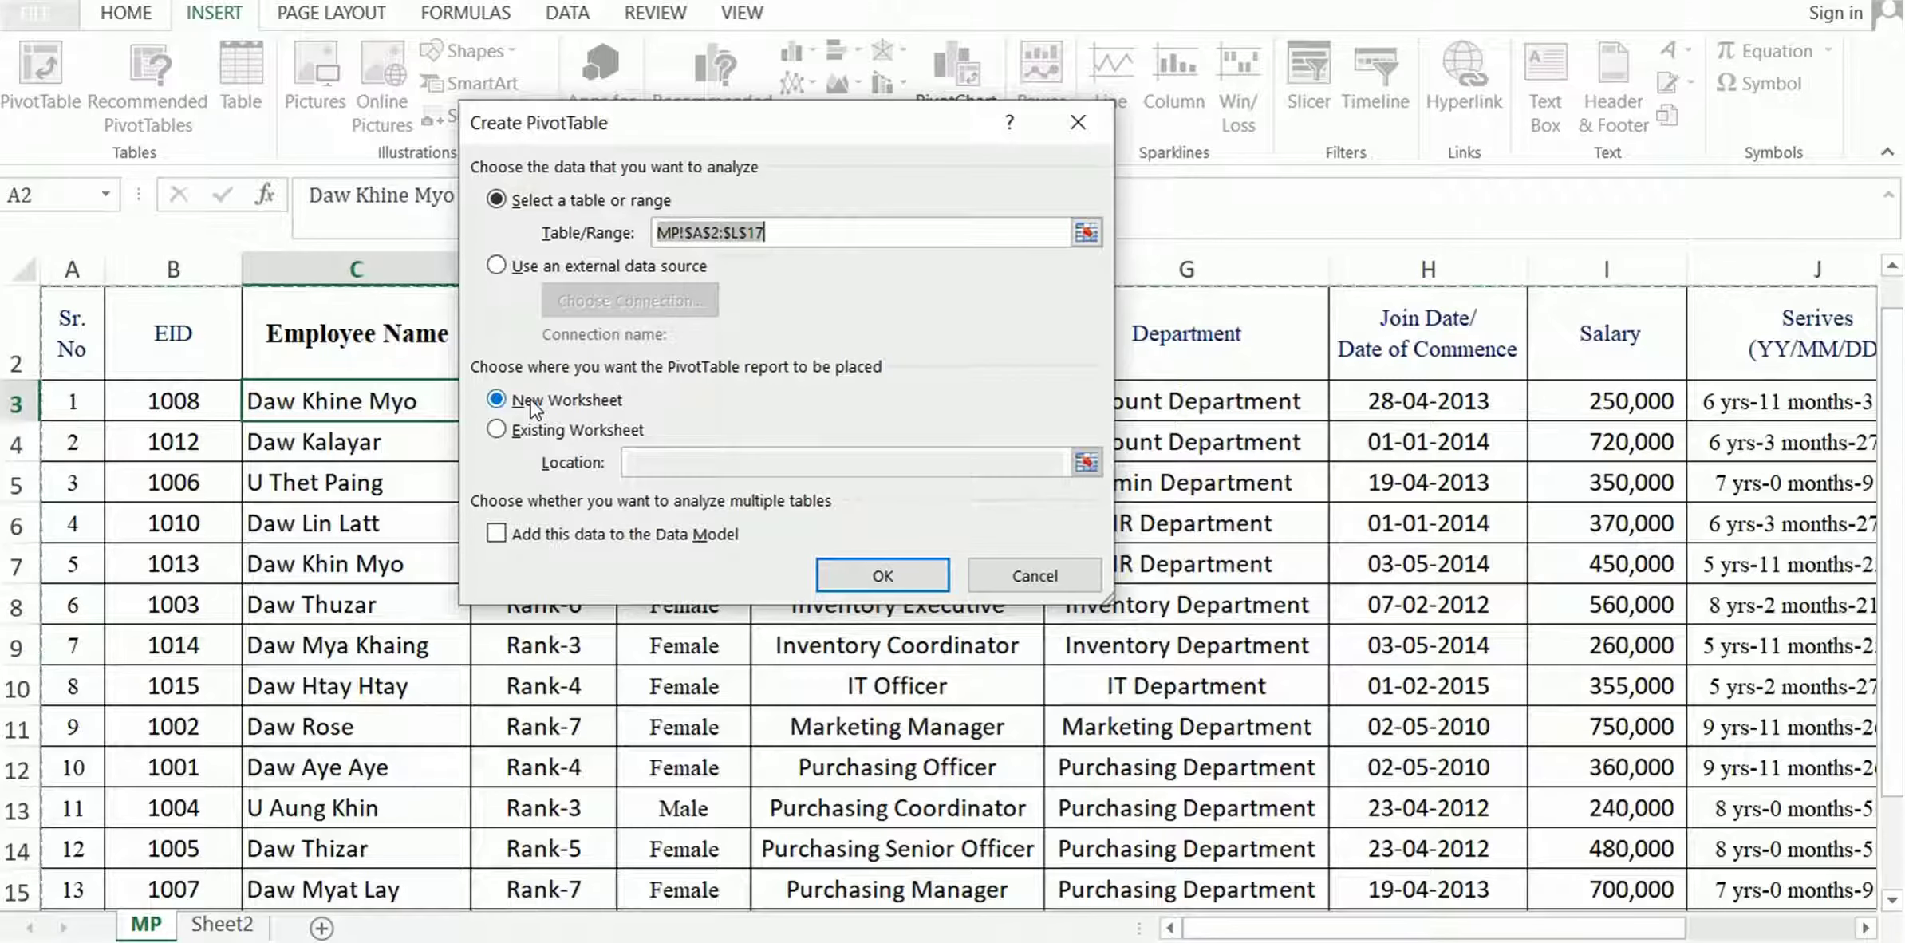
pyautogui.click(852, 578)
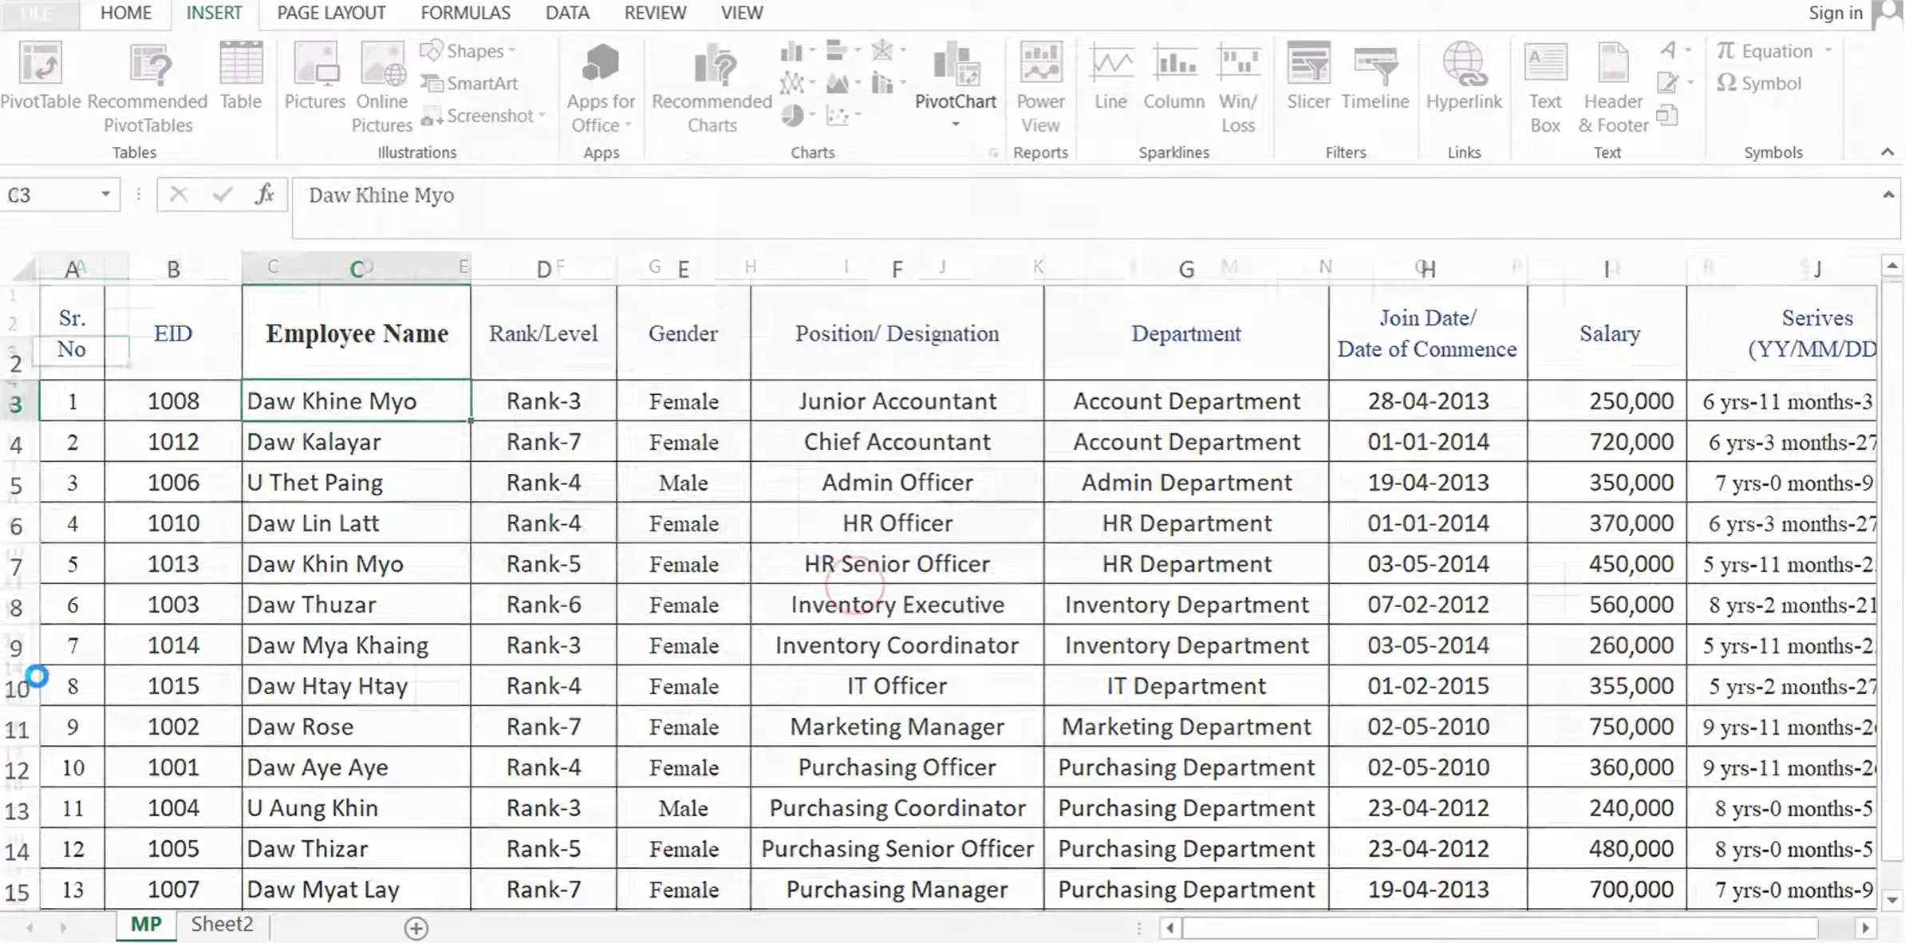
pyautogui.click(245, 524)
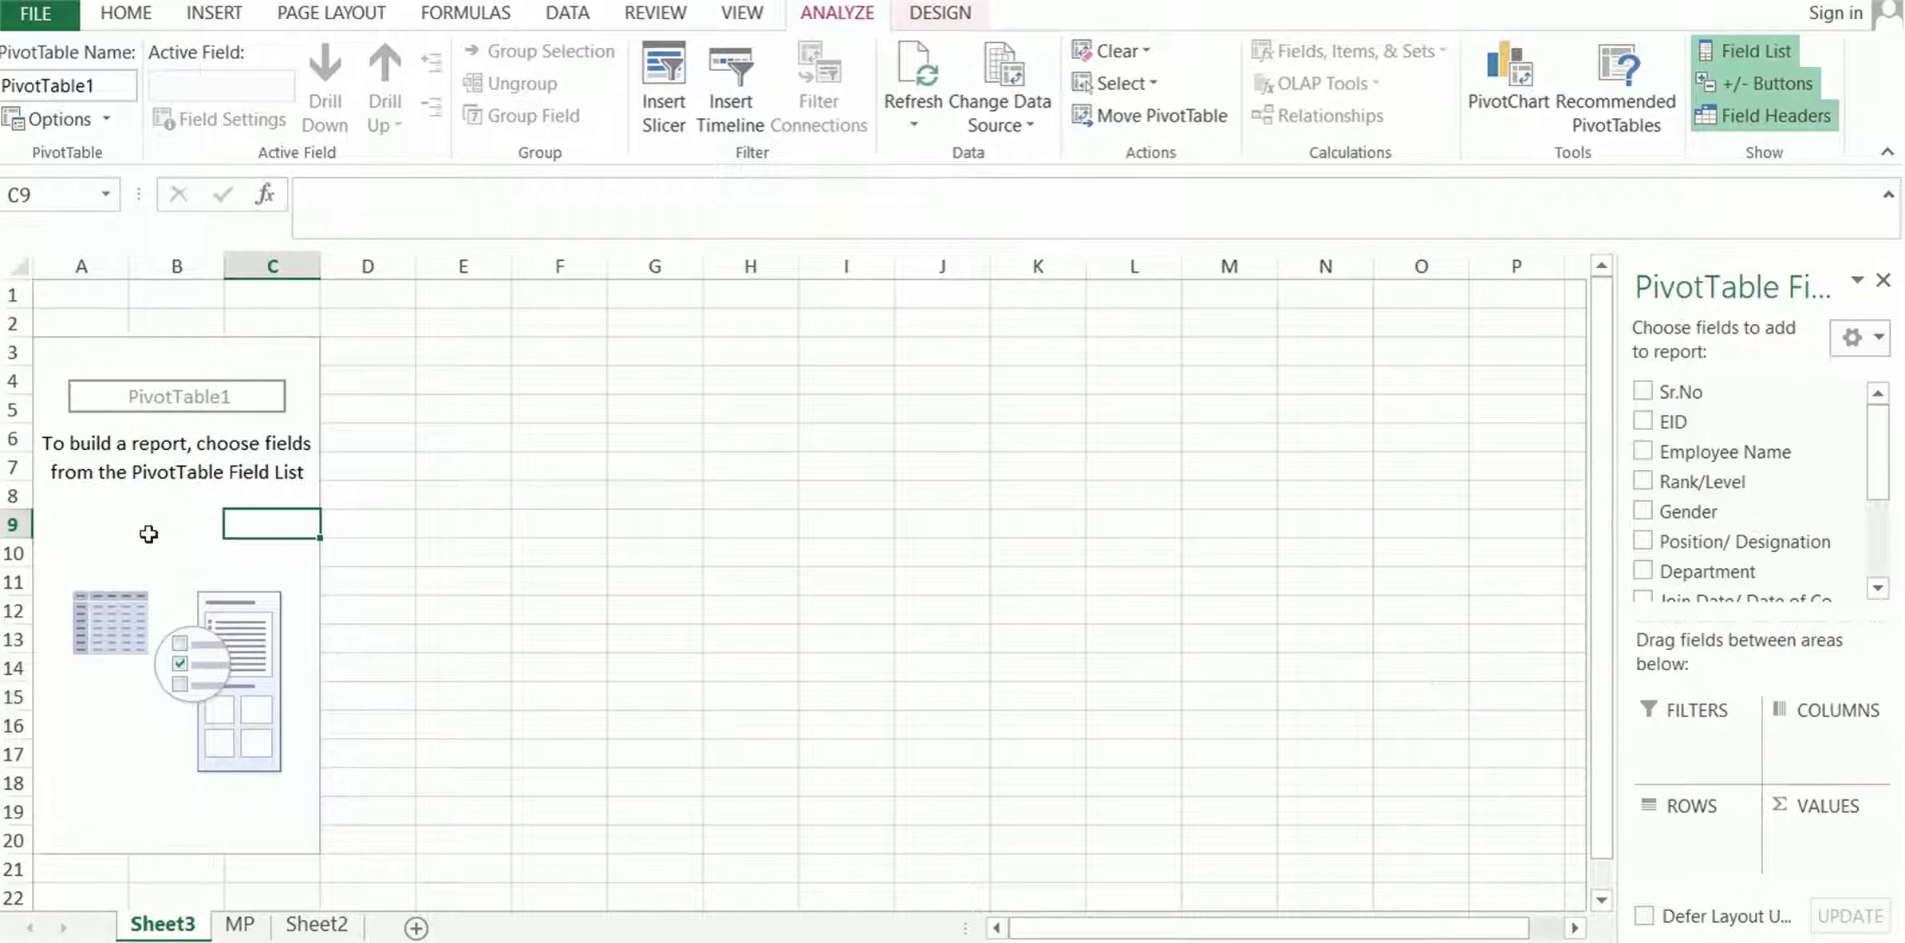
# Select cell B9 inside the empty PivotTable1 on Sheet3
pyautogui.click(175, 514)
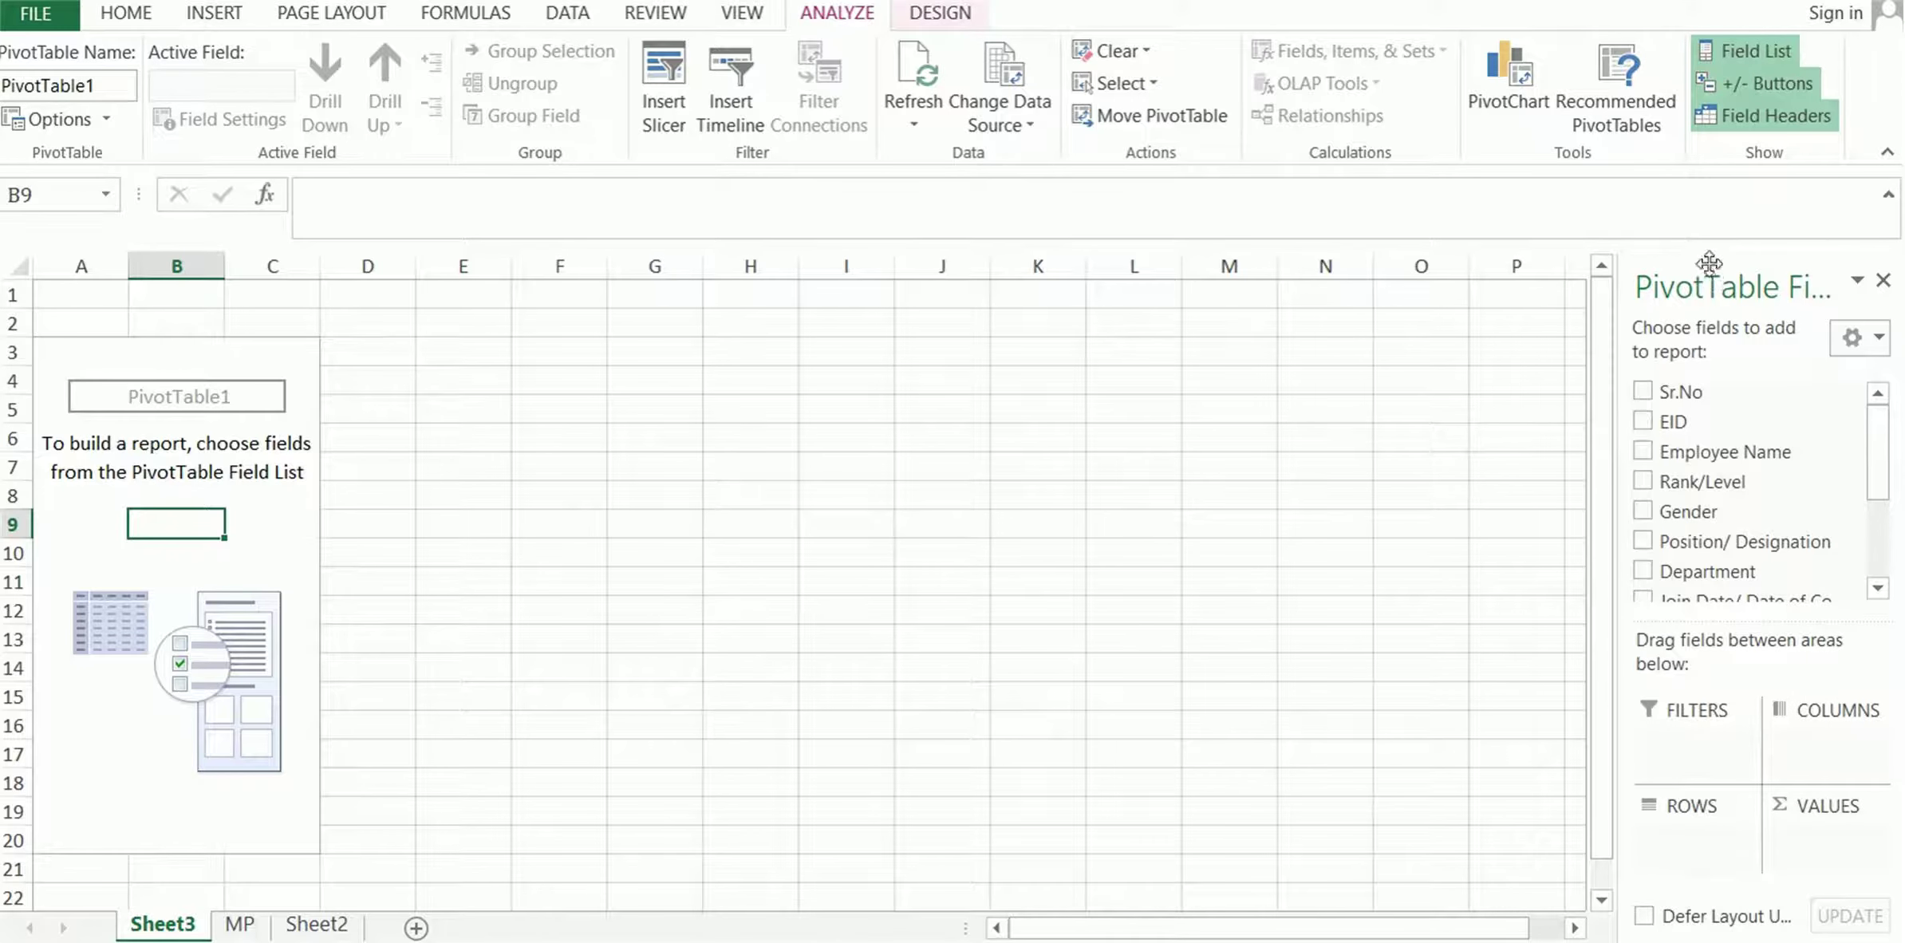
# Undock the PivotTable Fields list, enlarge it to show all twelve fields, and lower it
pyautogui.moveTo(1714, 279); pyautogui.dragTo(786, 185)
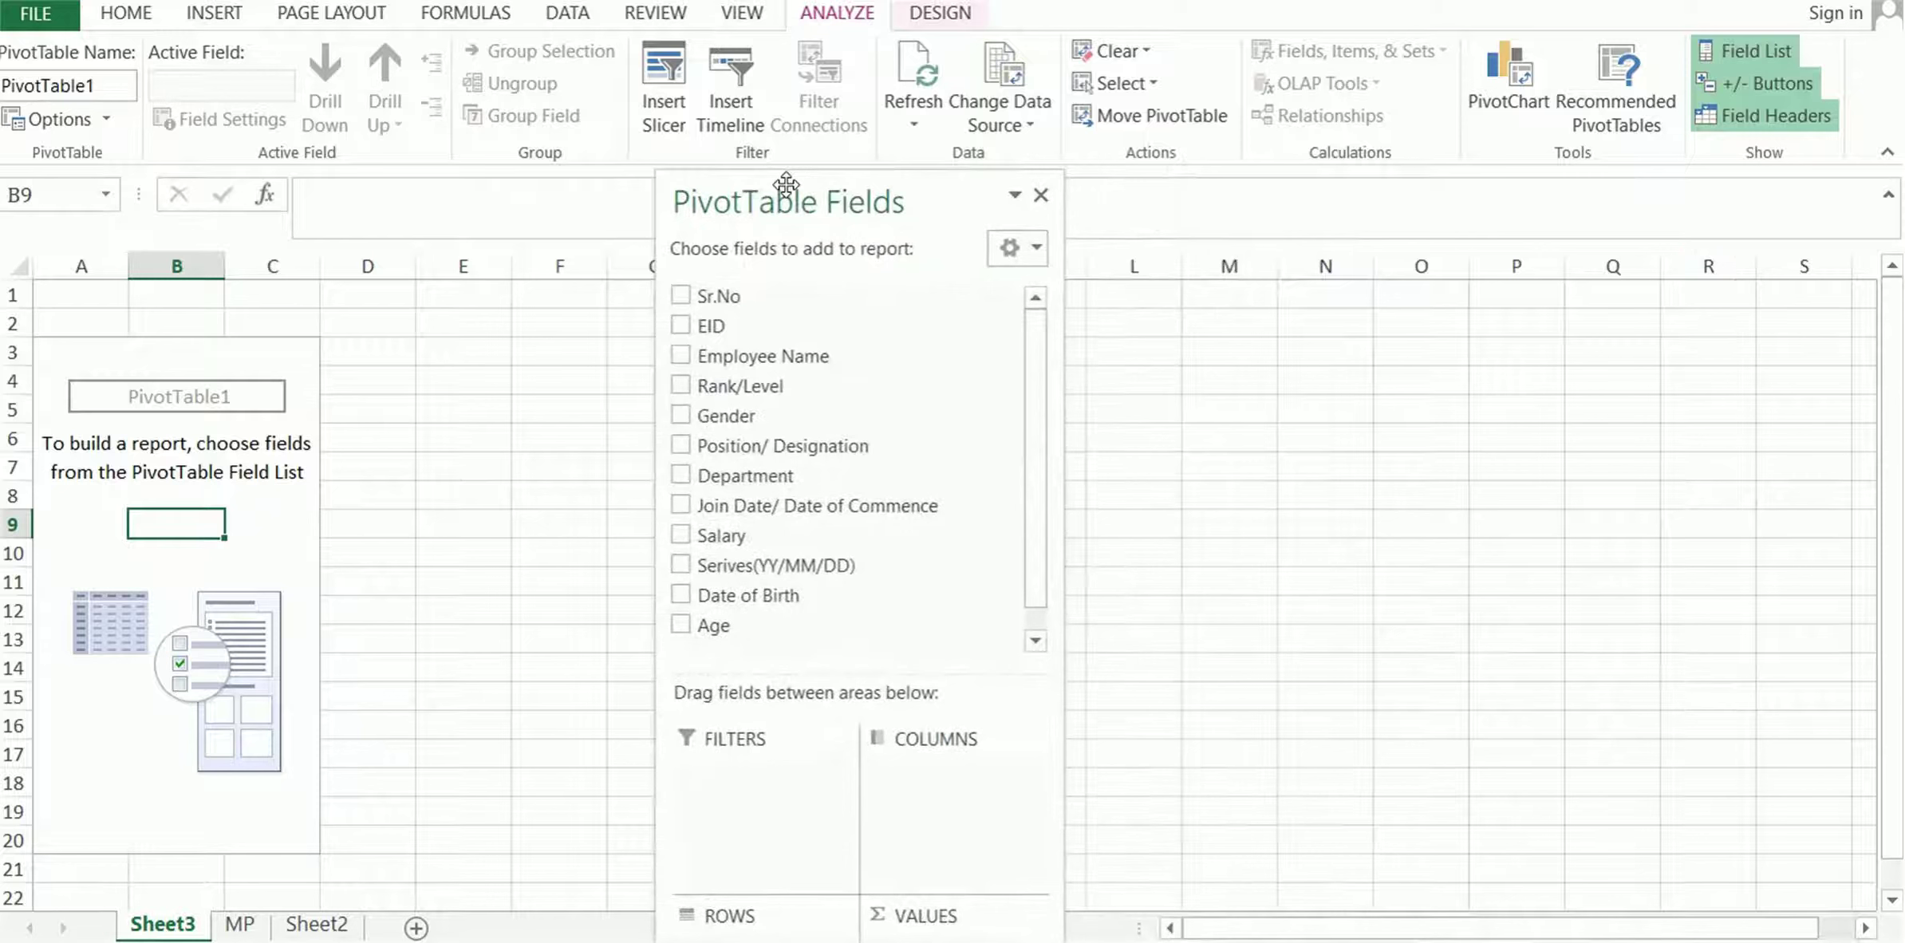
pyautogui.moveTo(1064, 171)
pyautogui.mouseDown()
pyautogui.moveTo(1147, 88)
pyautogui.moveTo(1359, 8)
pyautogui.moveTo(1334, 0)
pyautogui.mouseUp()
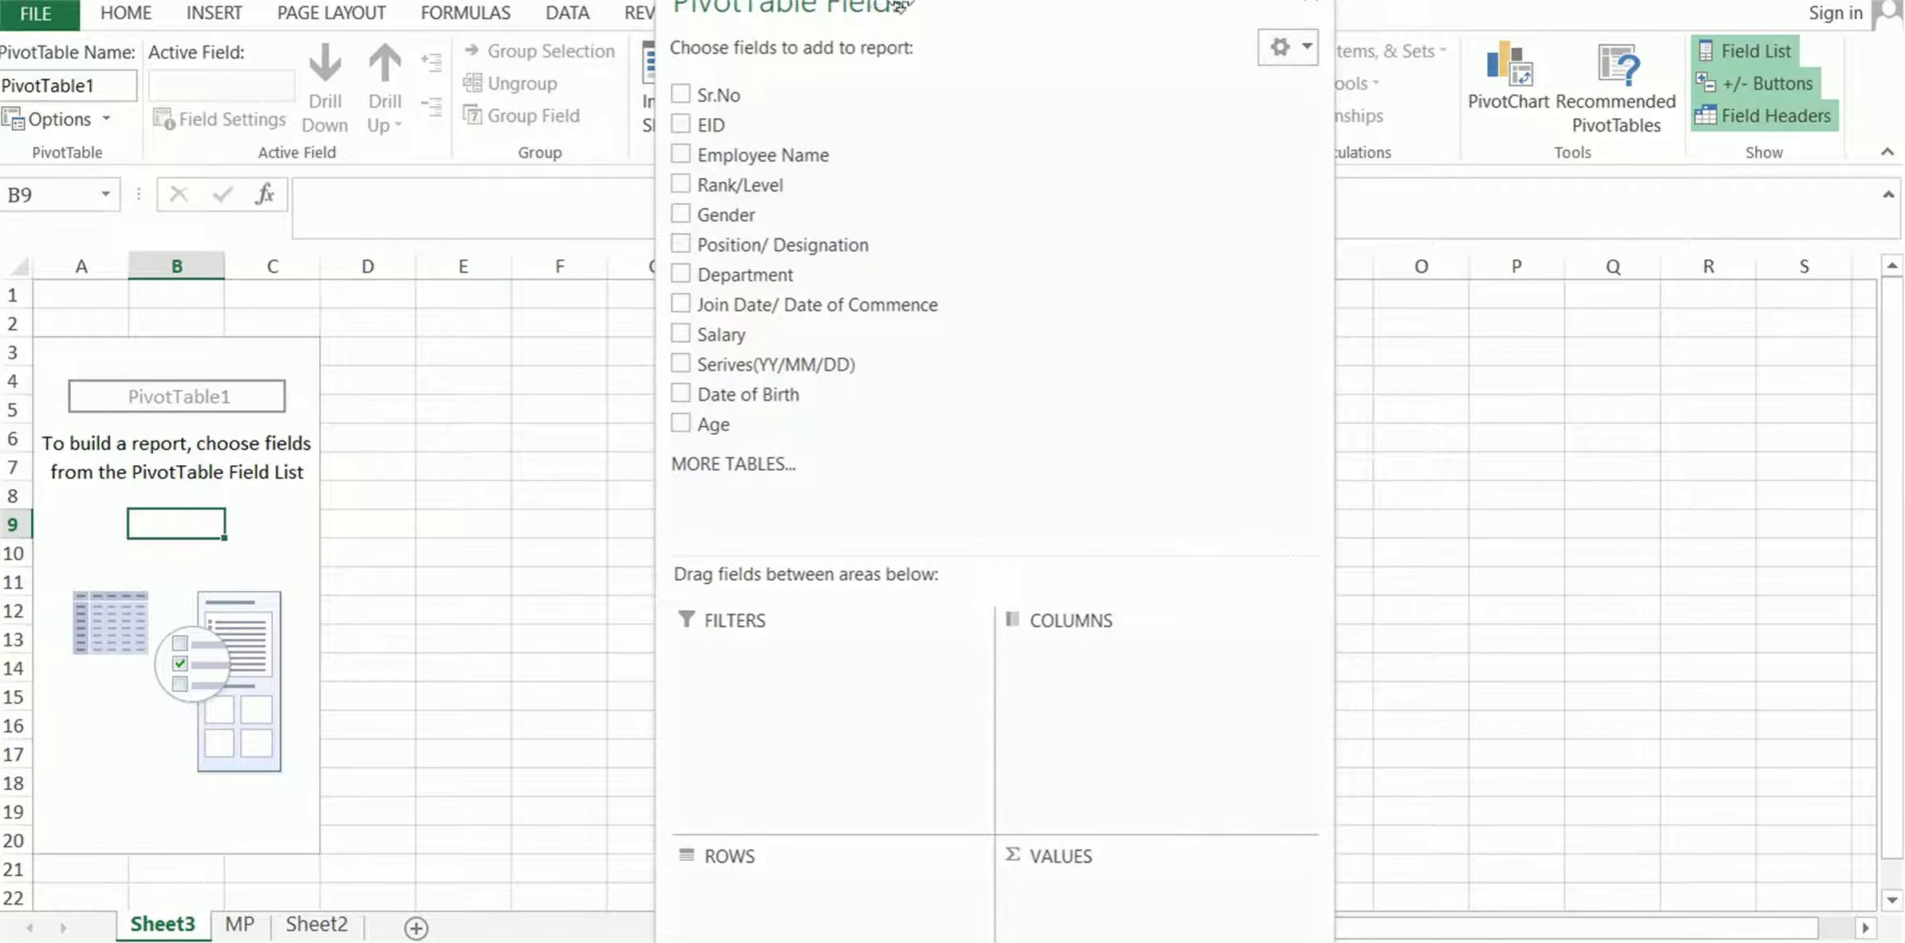
pyautogui.moveTo(901, 6); pyautogui.dragTo(900, 47)
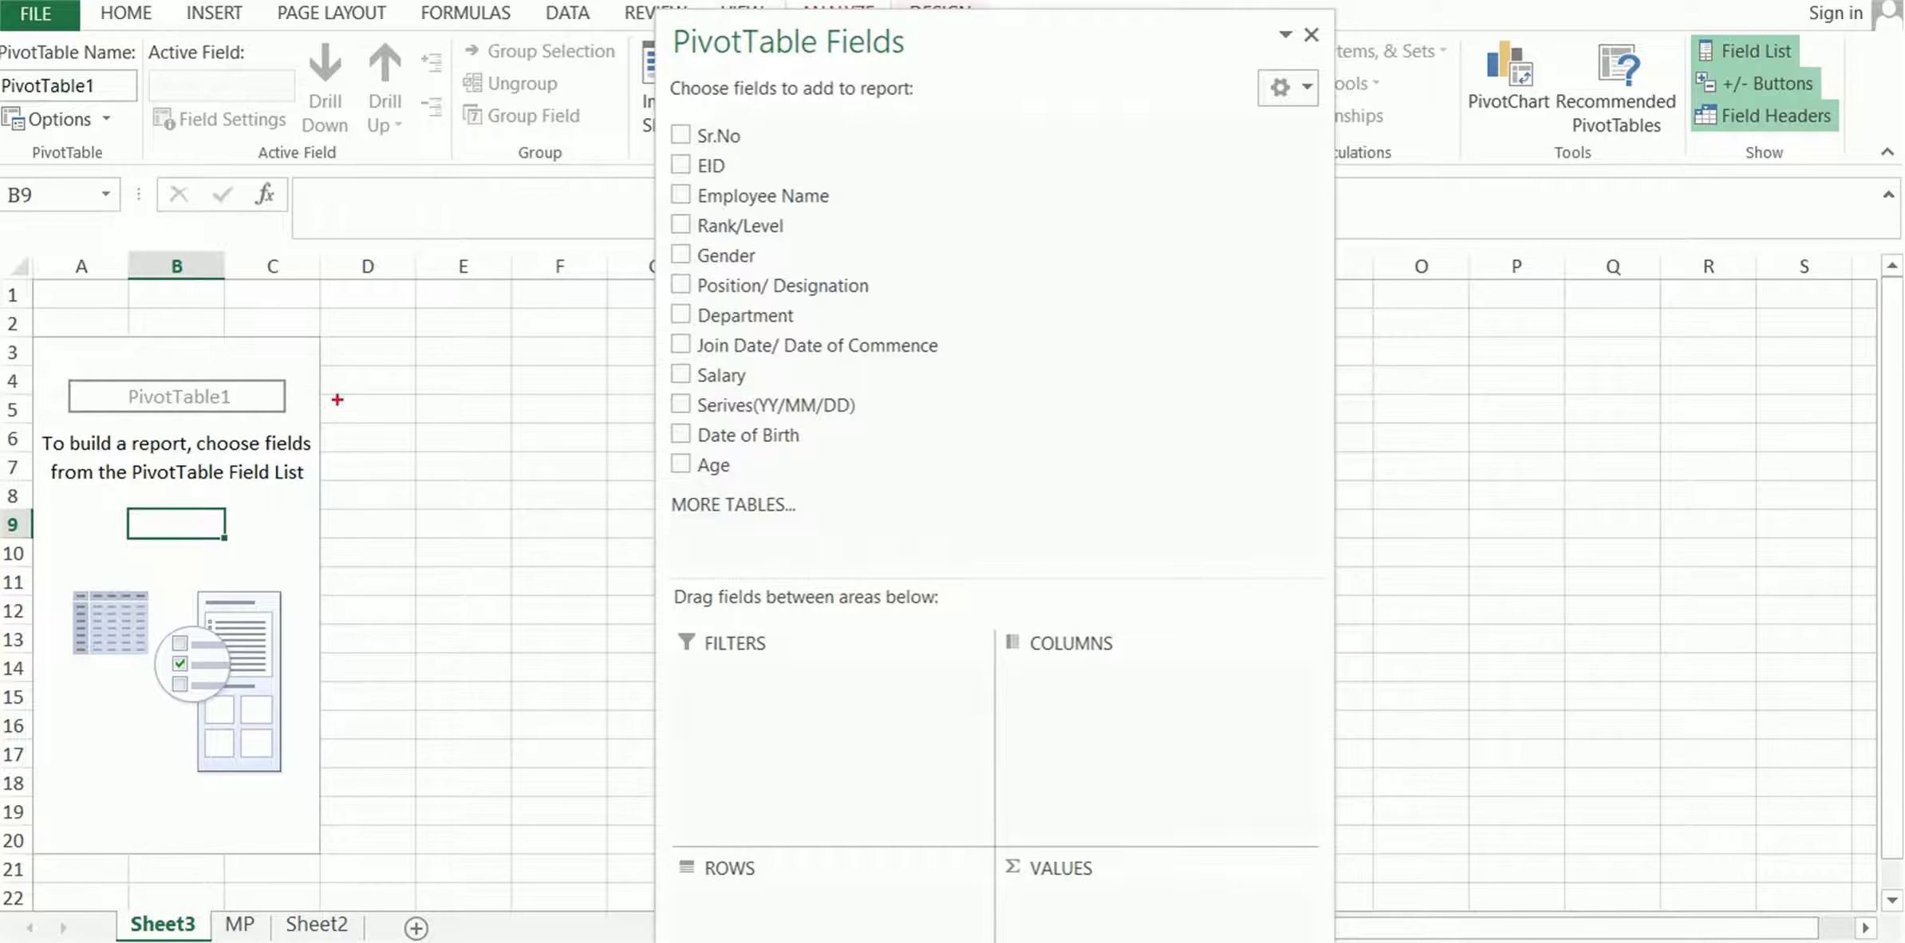
pyautogui.moveTo(271, 716)
pyautogui.mouseDown()
pyautogui.moveTo(28, 461)
pyautogui.moveTo(186, 317)
pyautogui.moveTo(303, 464)
pyautogui.moveTo(275, 714)
pyautogui.mouseUp()
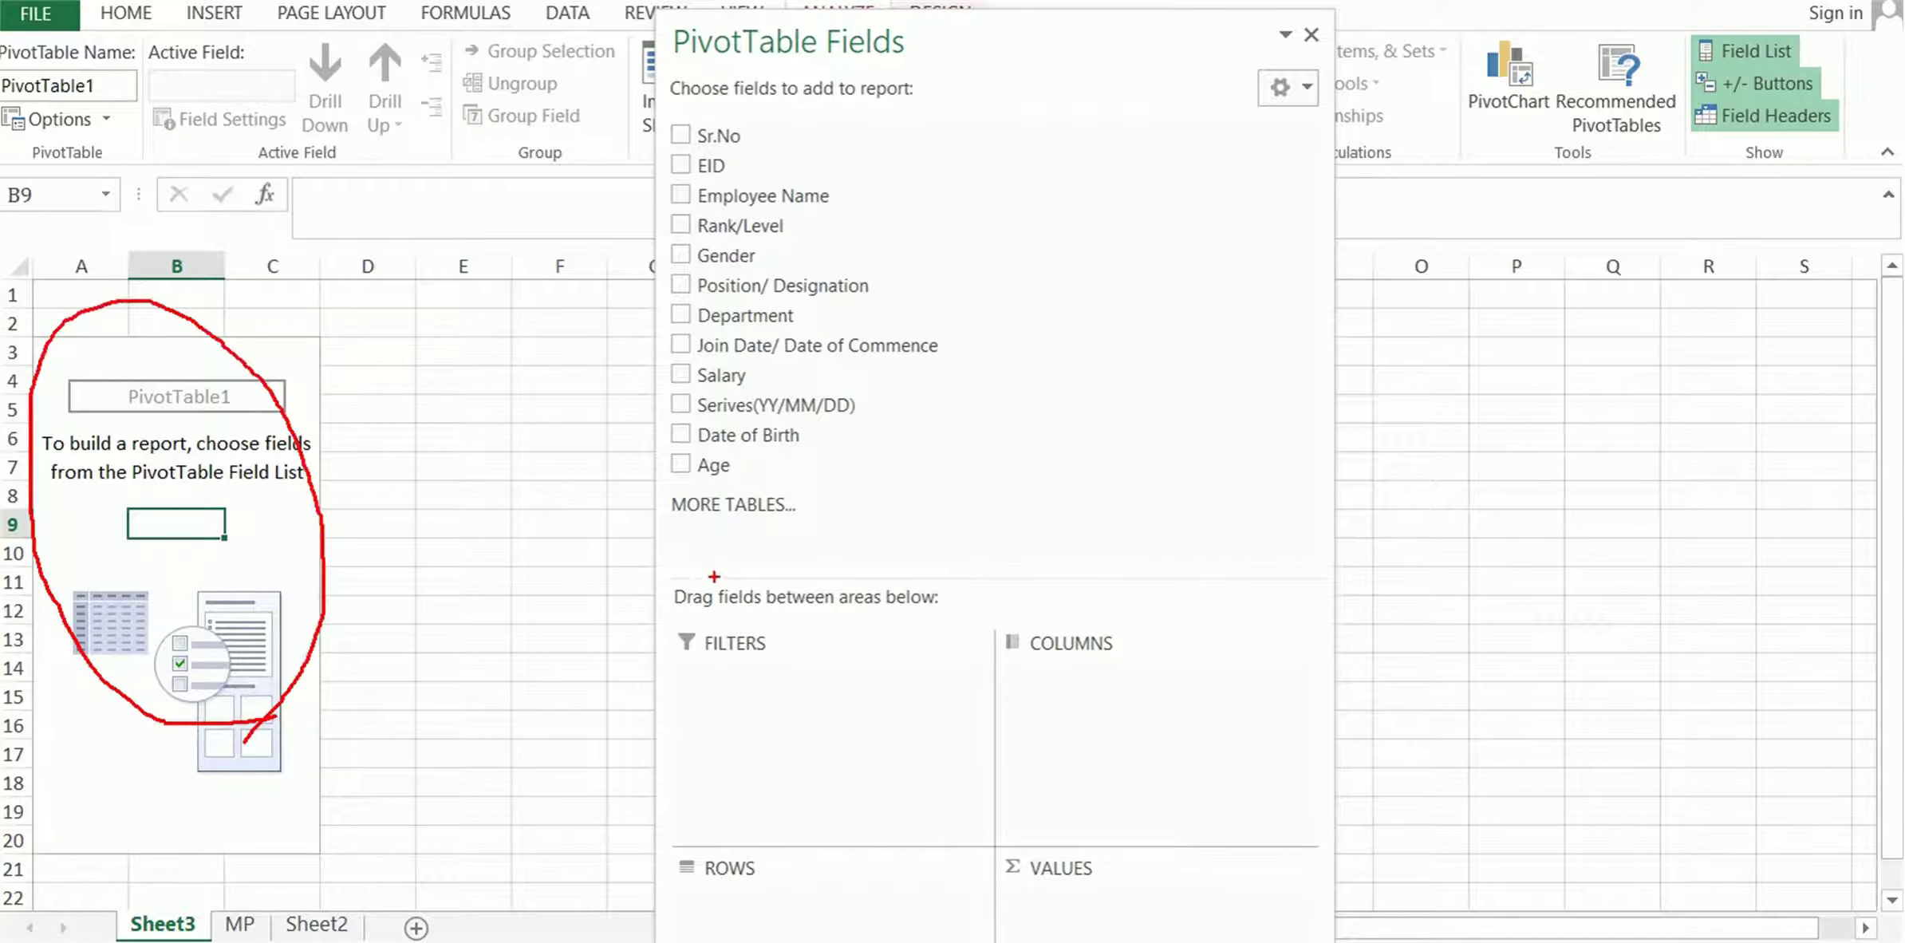
pyautogui.moveTo(959, 70); pyautogui.dragTo(1143, 59)
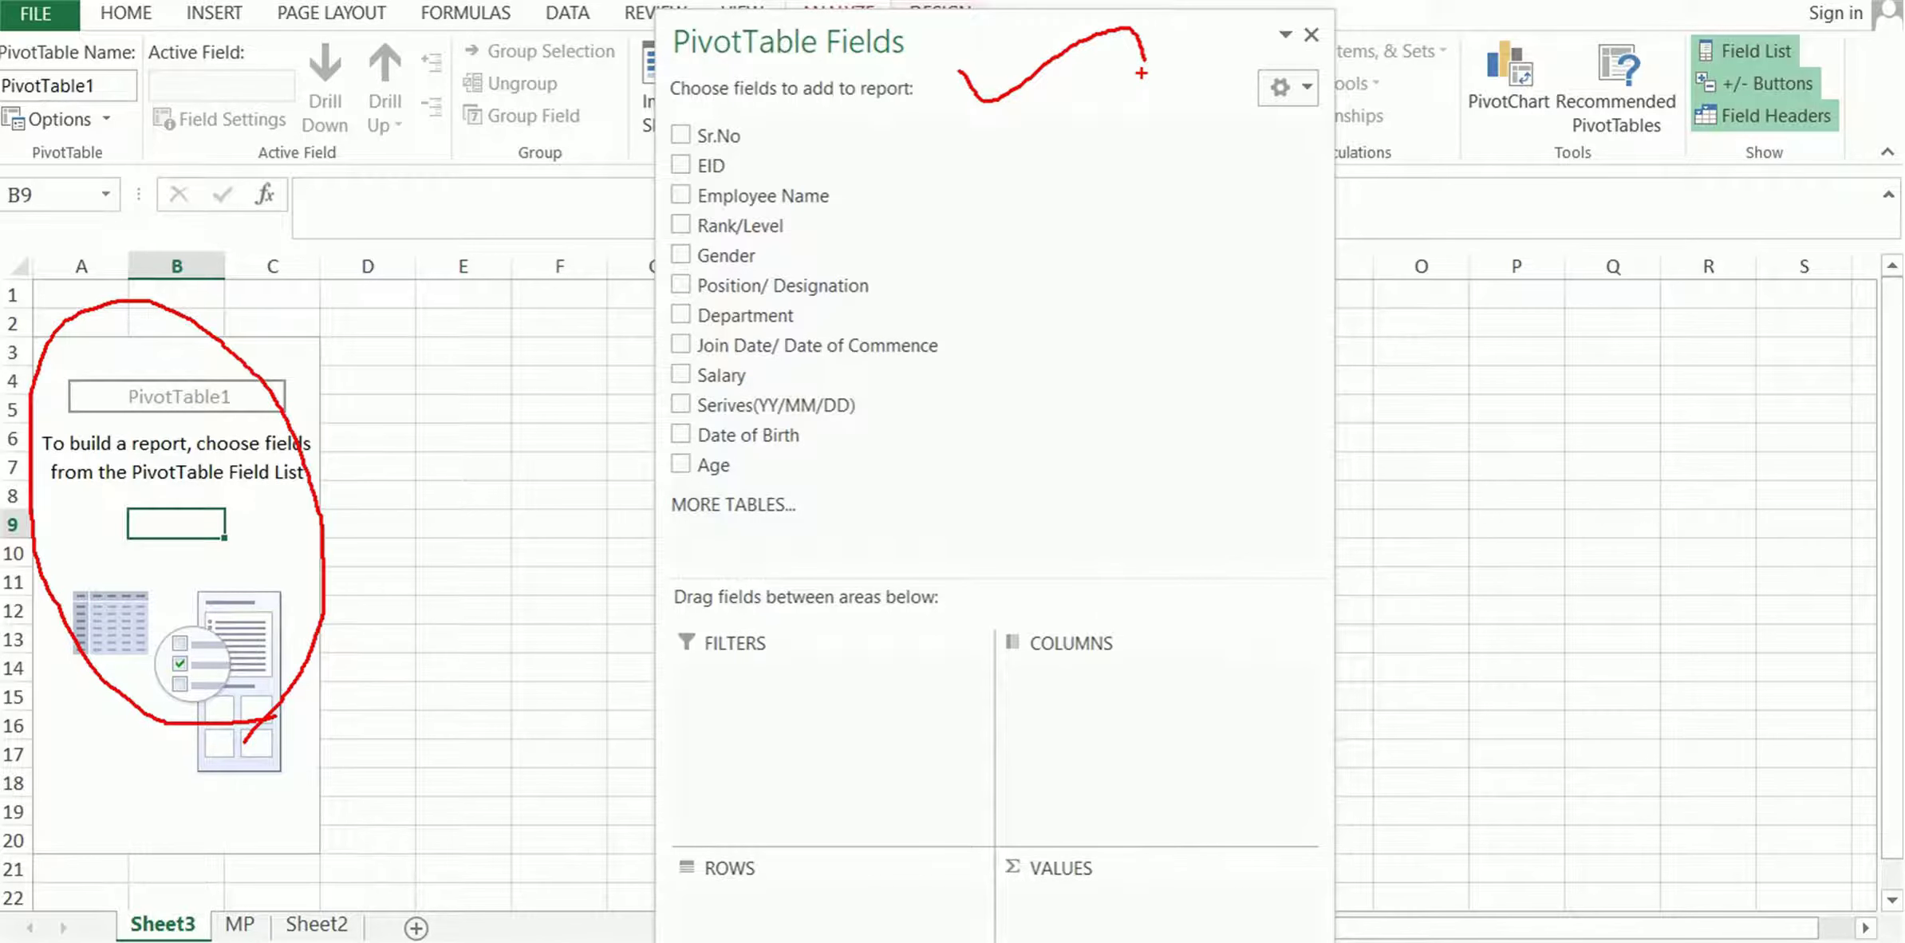
pyautogui.press('Escape')
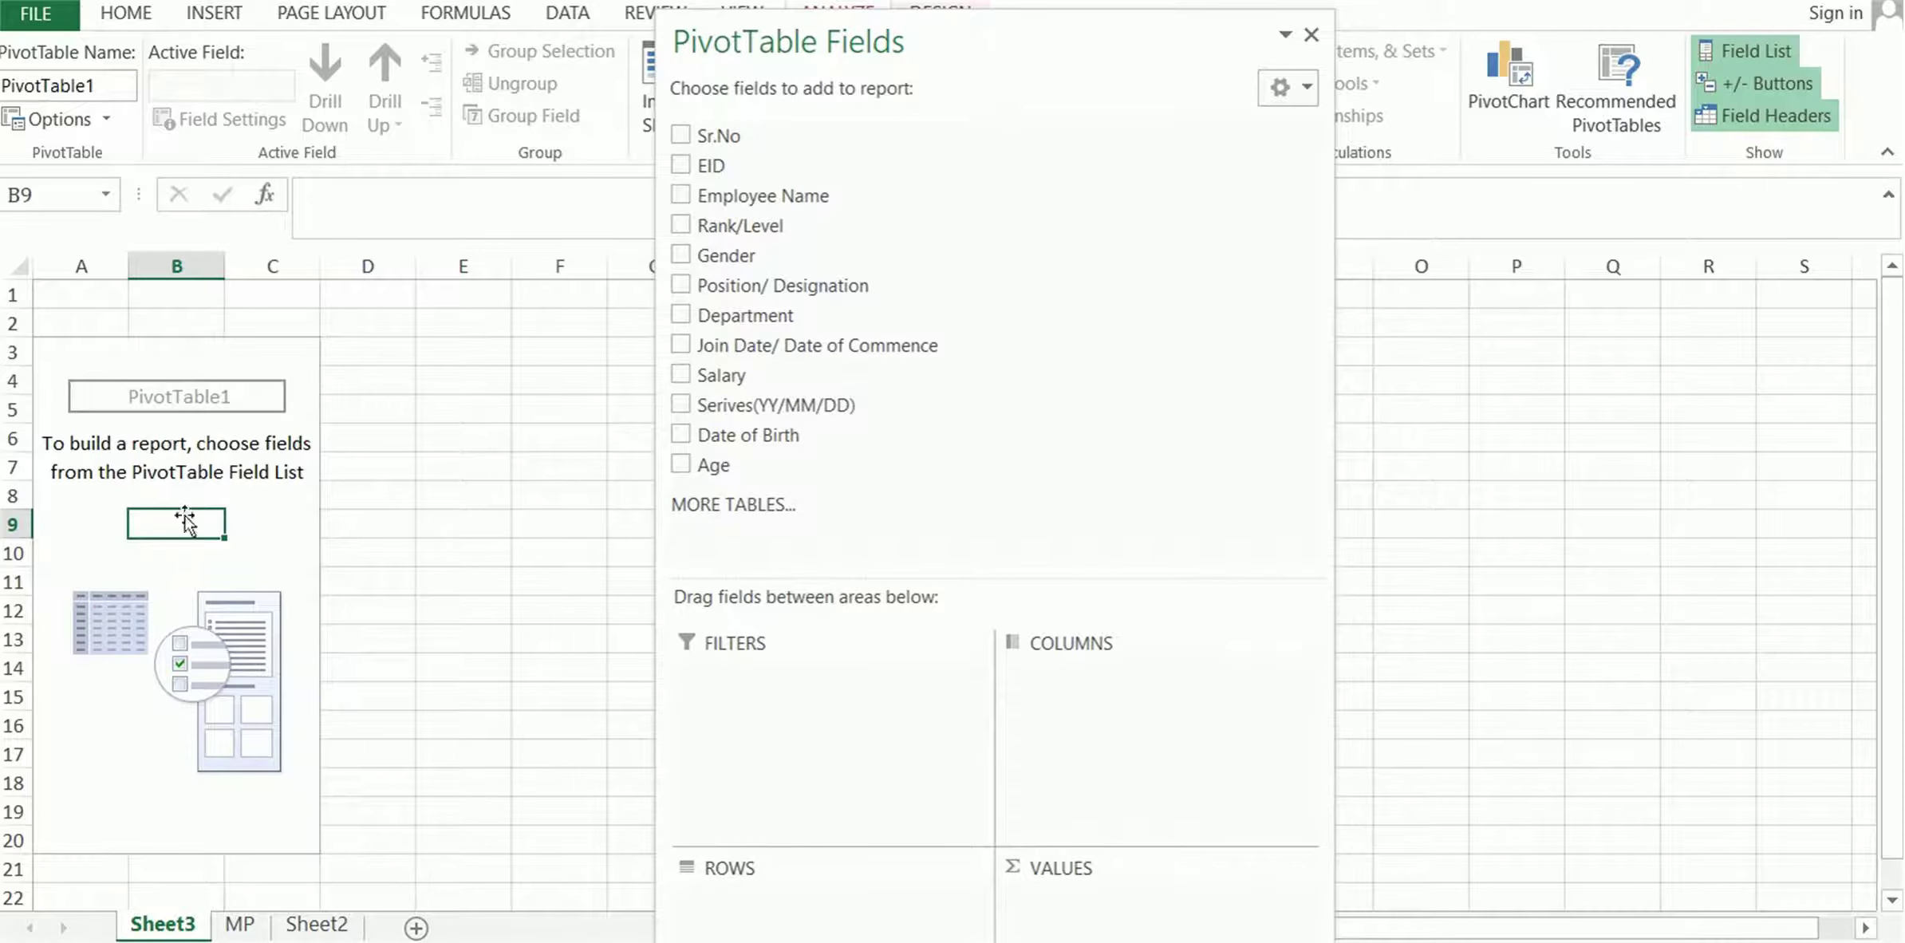
# Select several cells inside PivotTable1, ending on B11
pyautogui.click(184, 516)
pyautogui.click(172, 558)
pyautogui.click(95, 524)
pyautogui.click(151, 517)
pyautogui.click(170, 576)
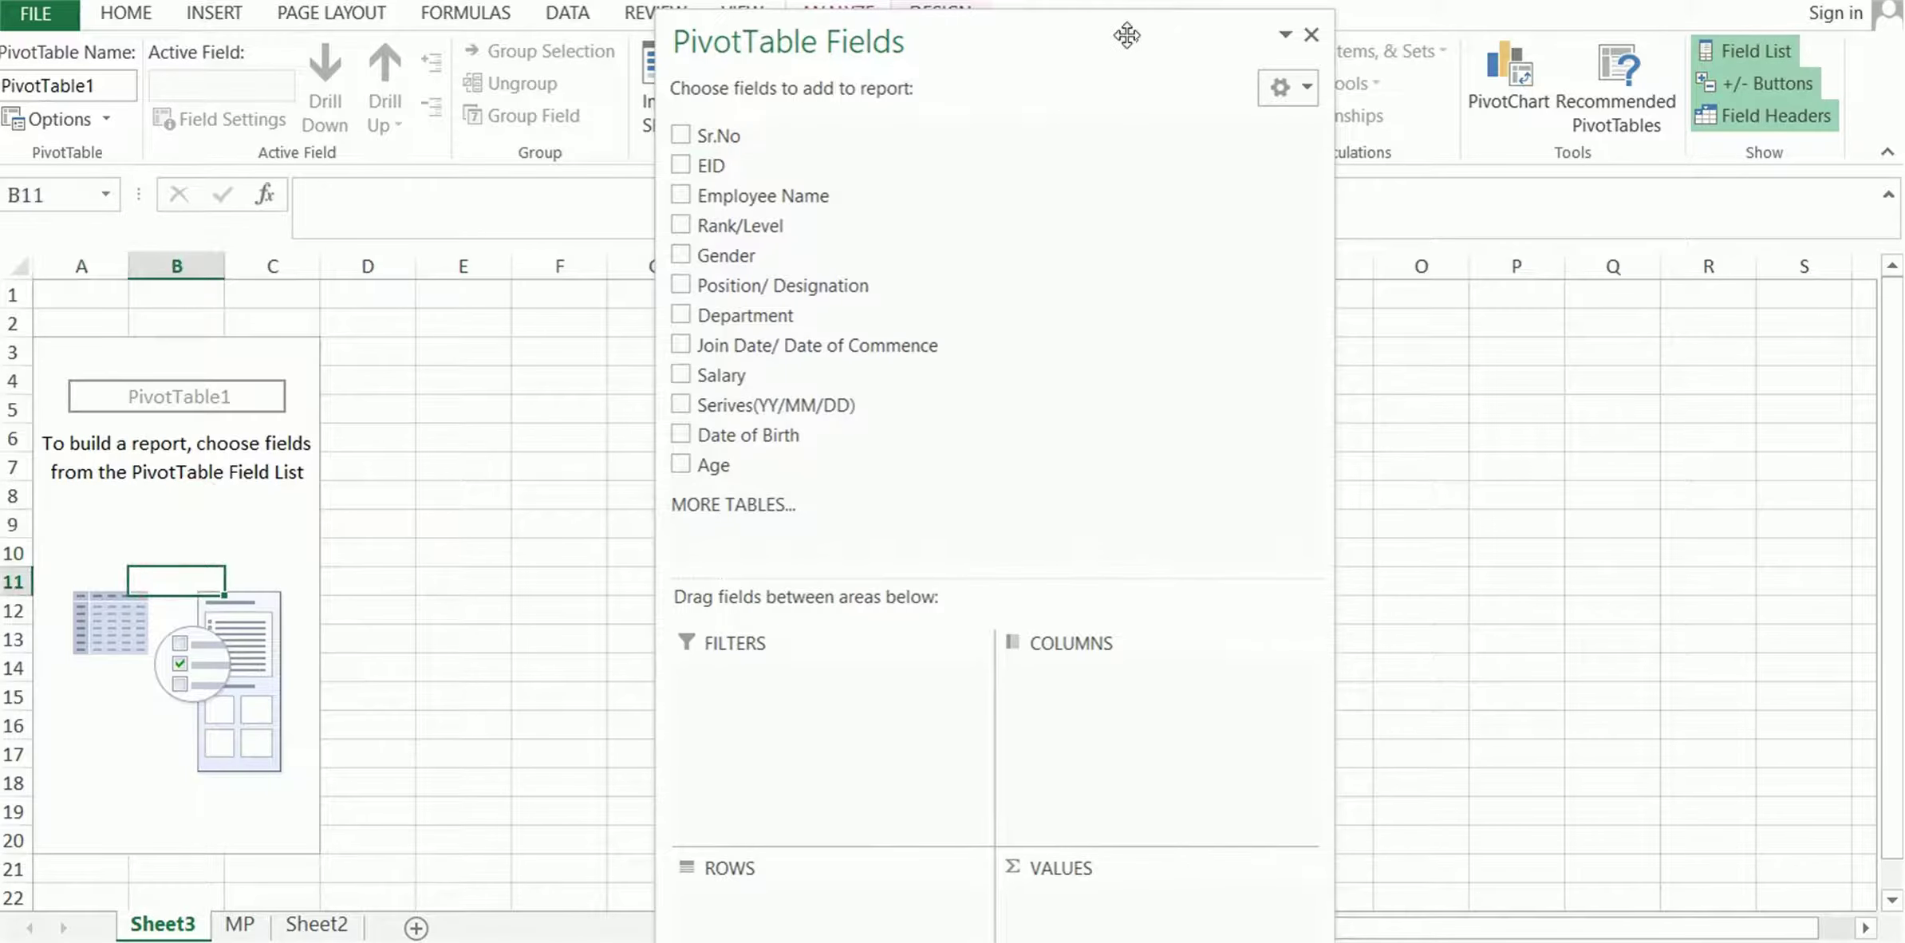
# Move the fields list left, showing it hides at E5 and returns inside PivotTable1
pyautogui.moveTo(1127, 34); pyautogui.dragTo(1034, 52)
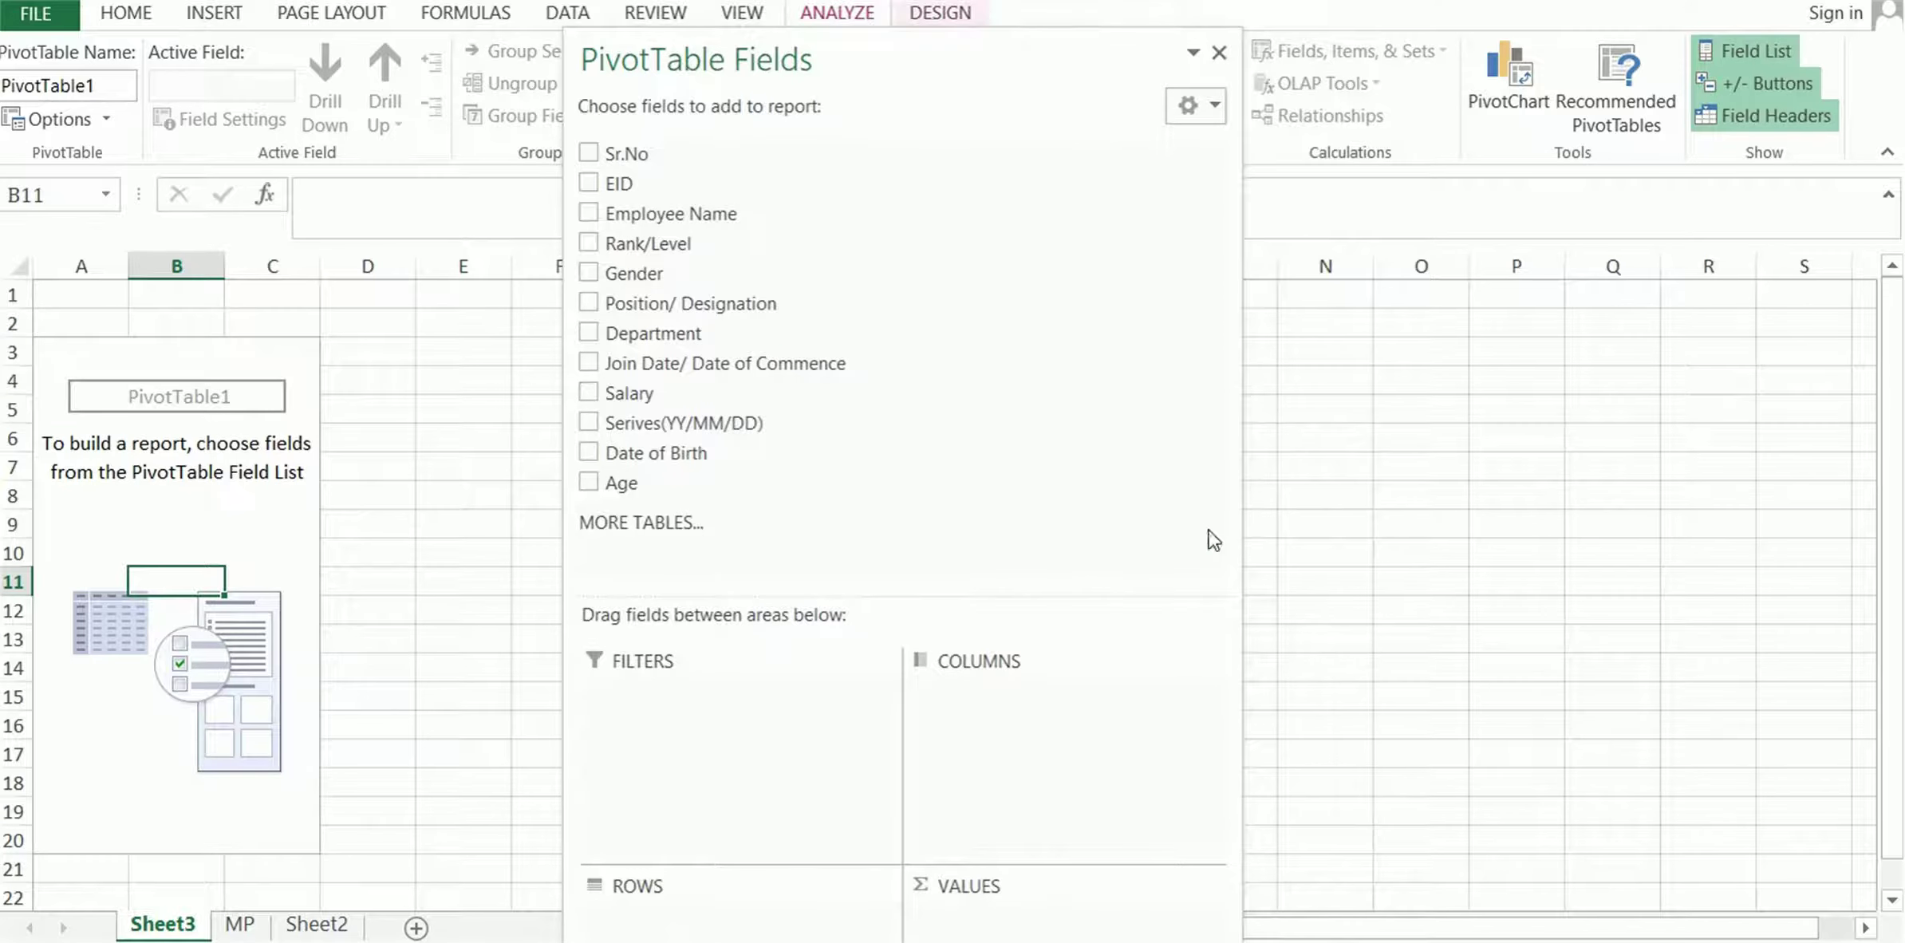
pyautogui.moveTo(969, 347); pyautogui.dragTo(194, 414)
pyautogui.click(469, 414)
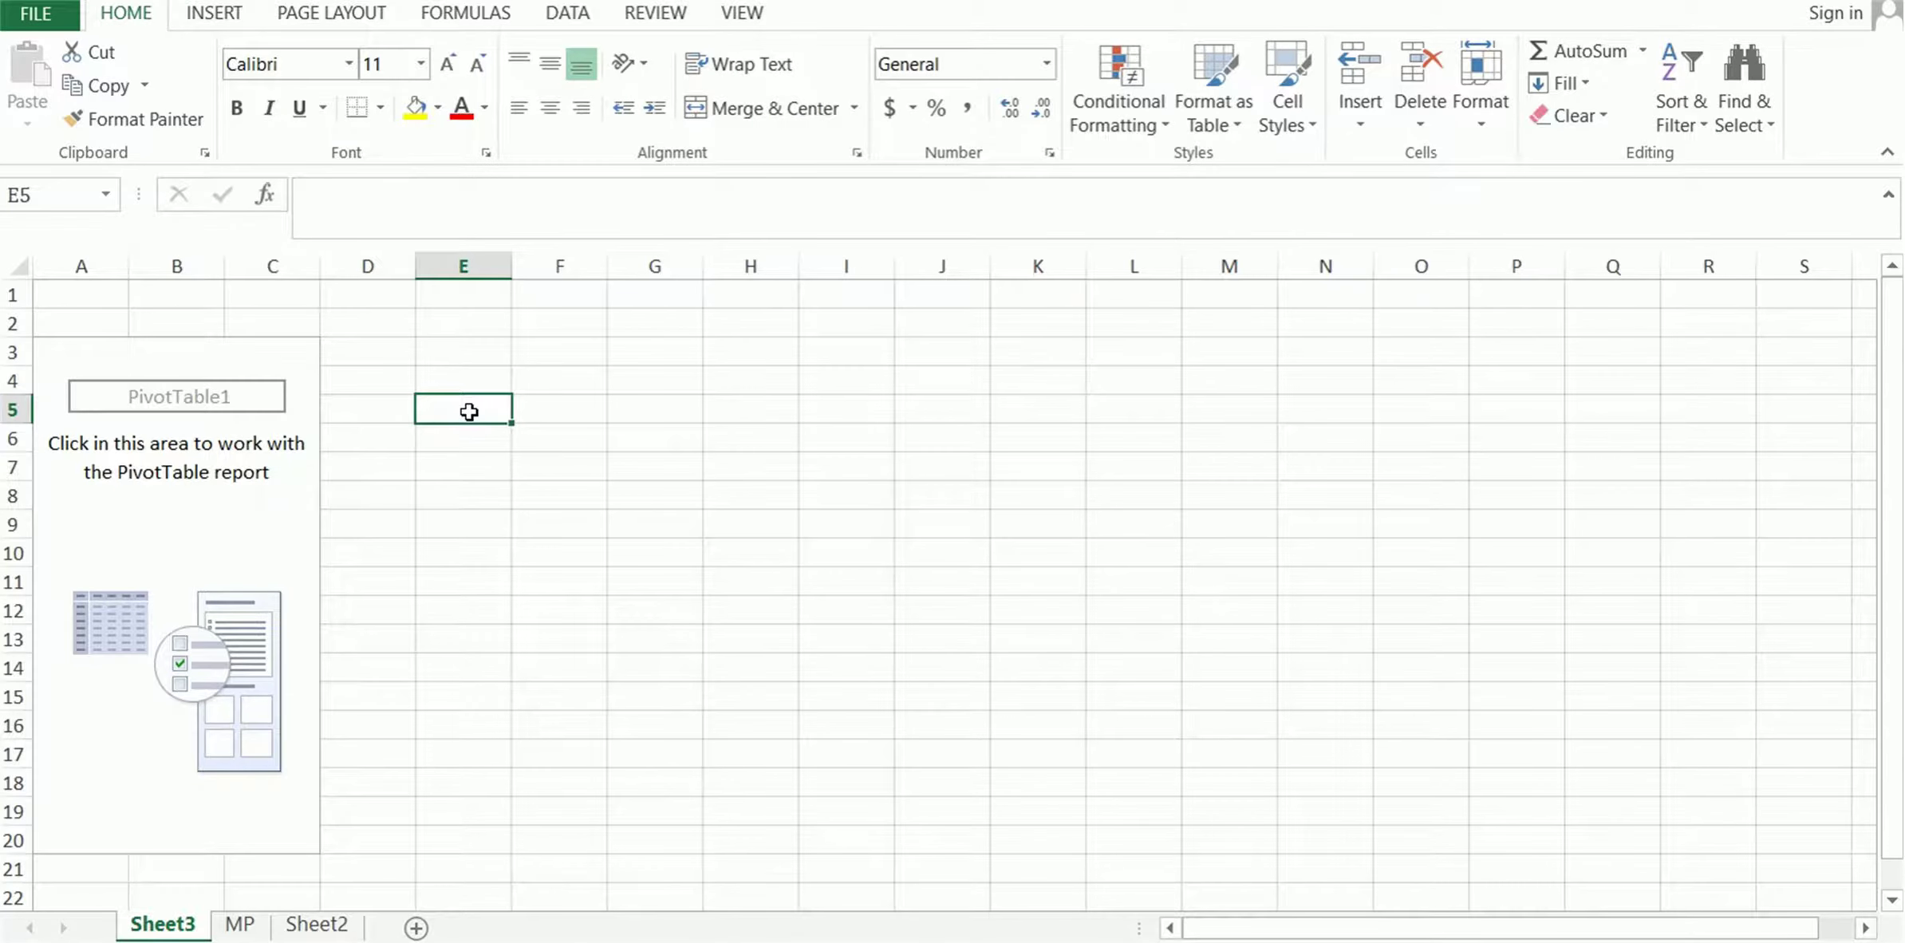
pyautogui.click(133, 557)
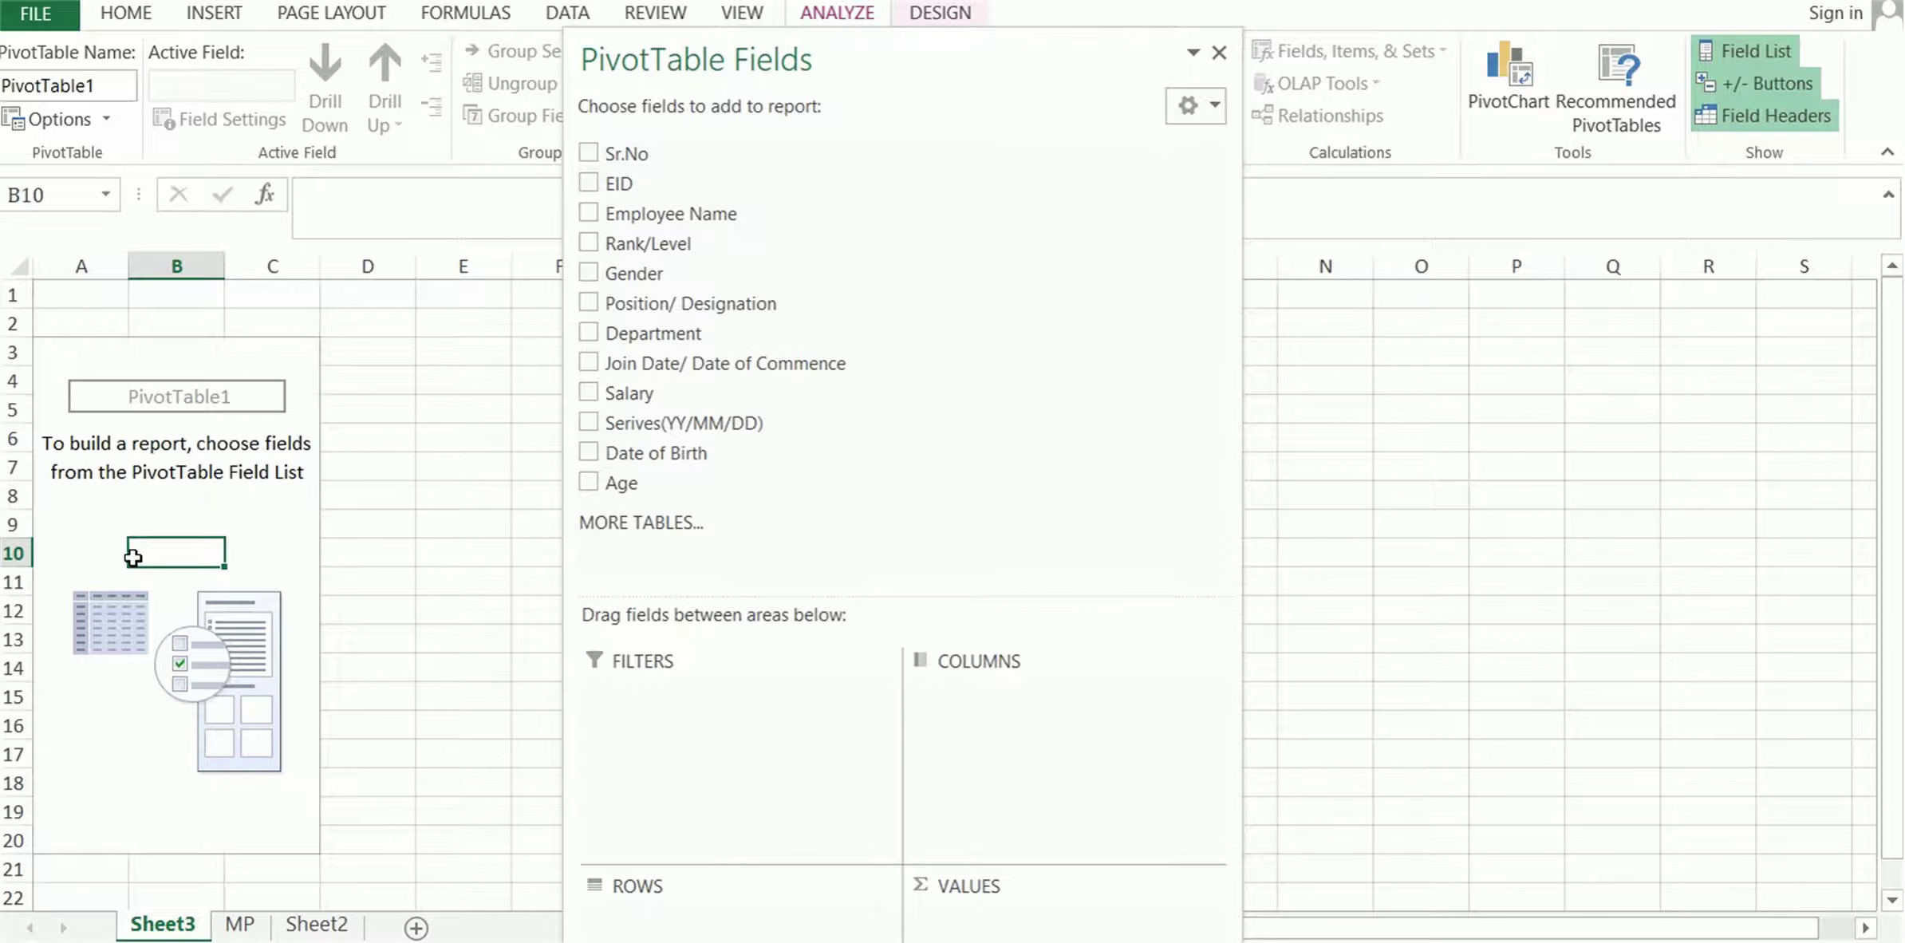
pyautogui.moveTo(1127, 43); pyautogui.dragTo(966, 179)
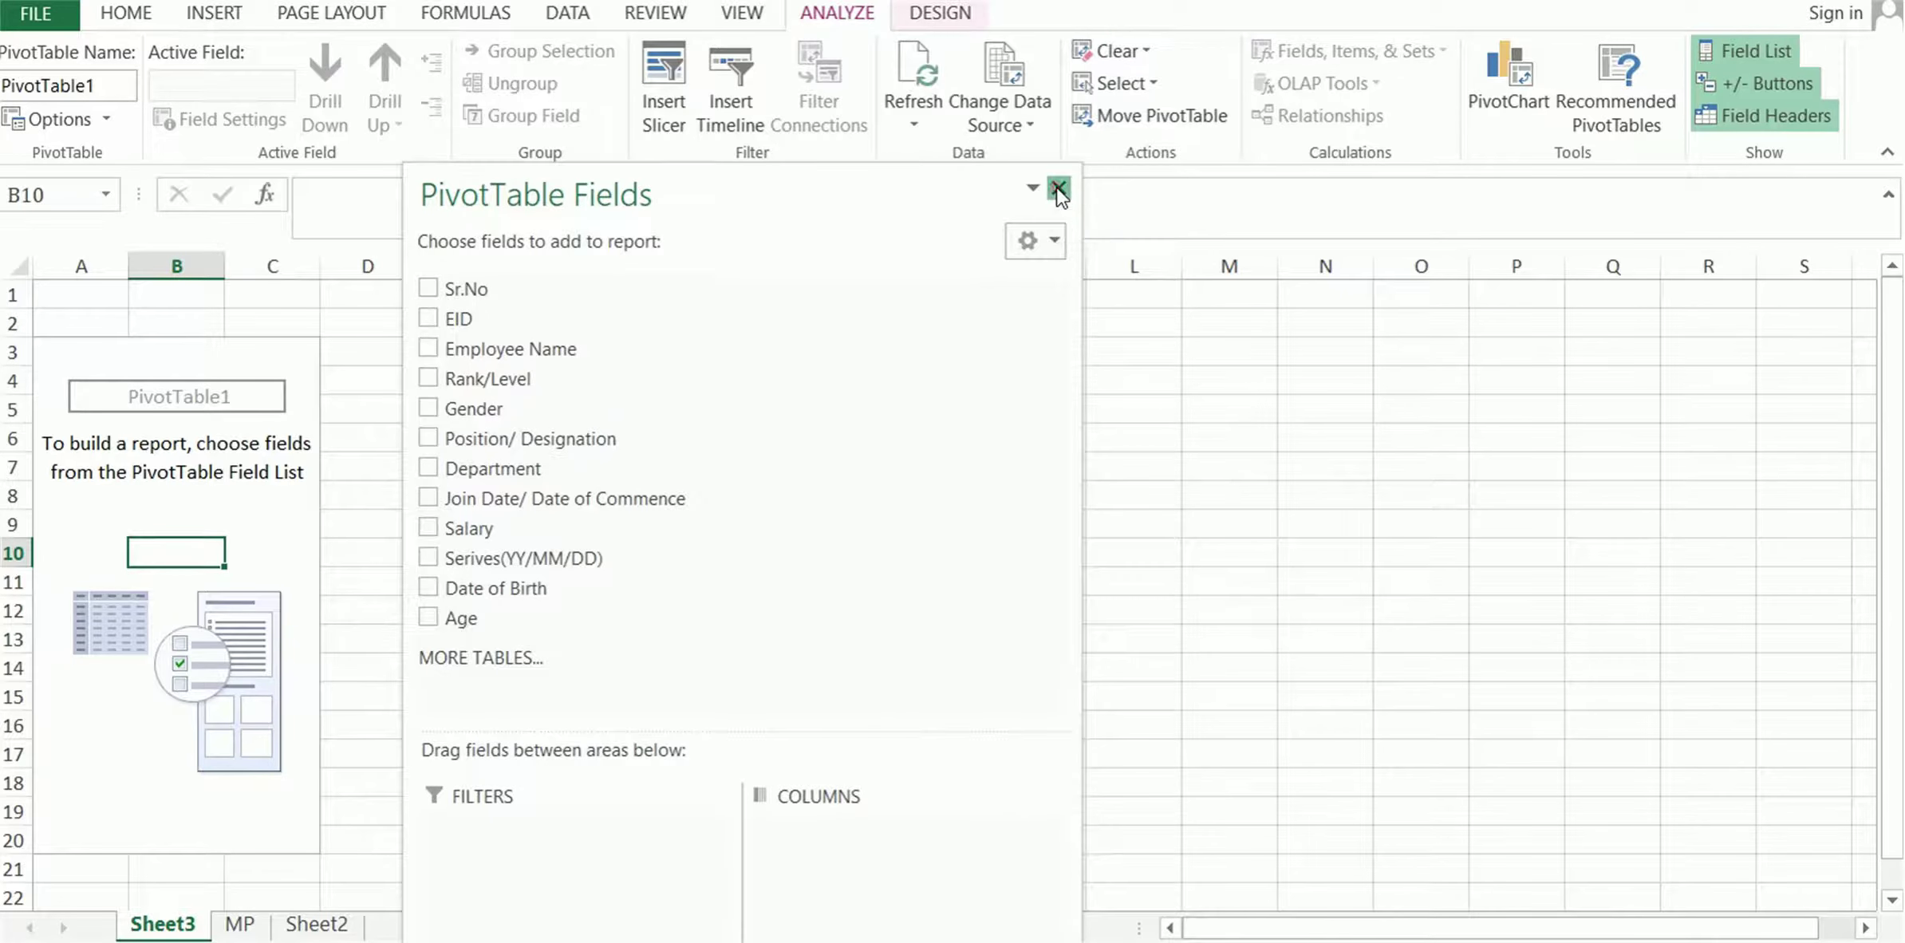
# Close the PivotTable Fields list, then select B10 and open PivotTable1's shortcut menu
pyautogui.click(1059, 190)
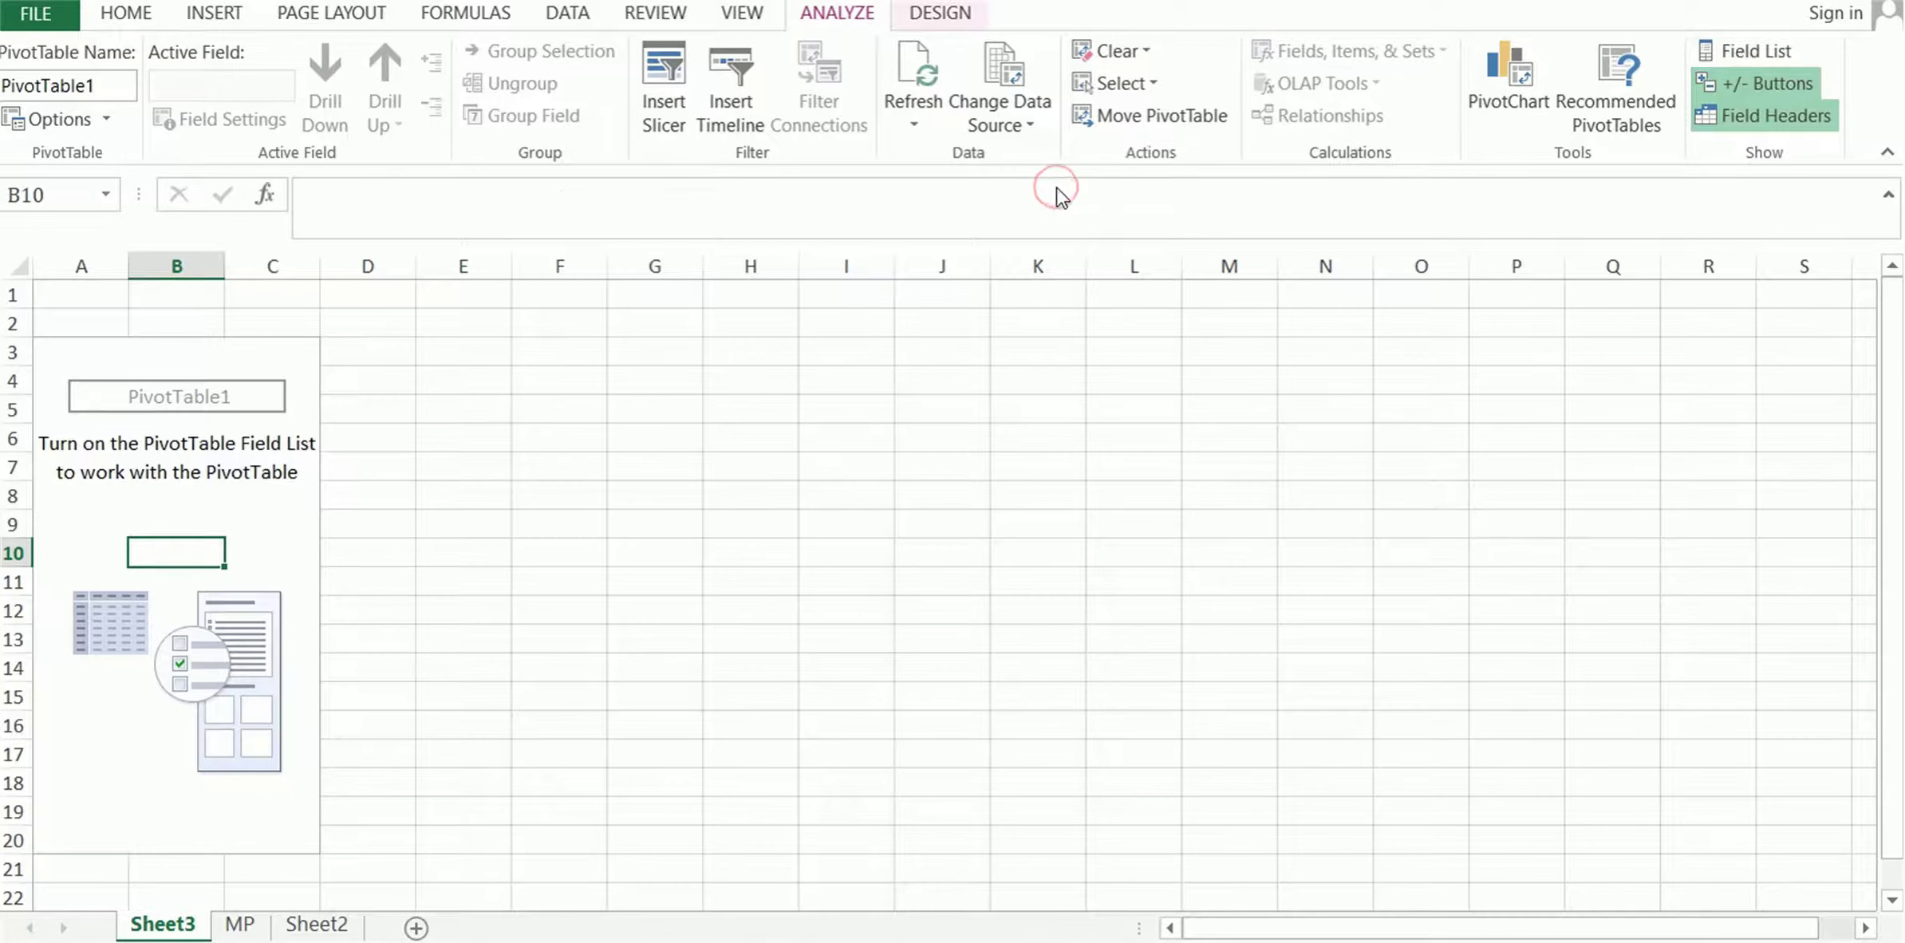
pyautogui.click(244, 548)
pyautogui.click(187, 519)
pyautogui.click(171, 550)
pyautogui.rightClick(165, 556)
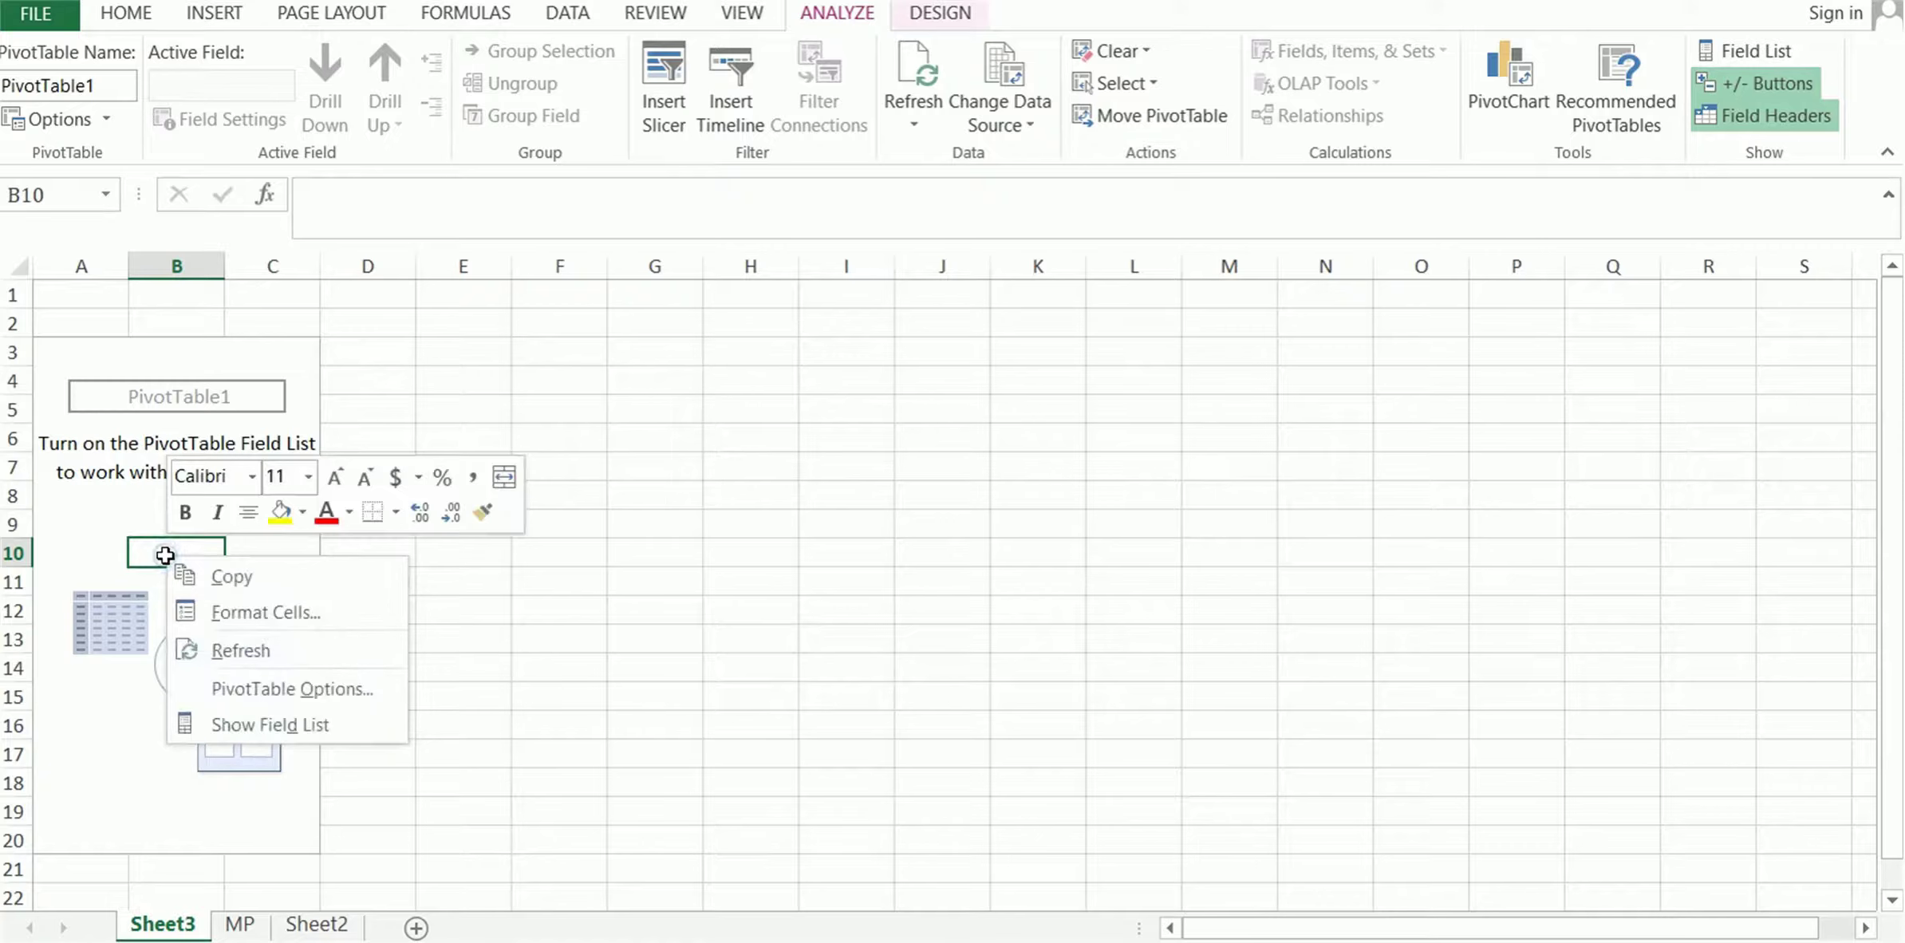
pyautogui.click(230, 724)
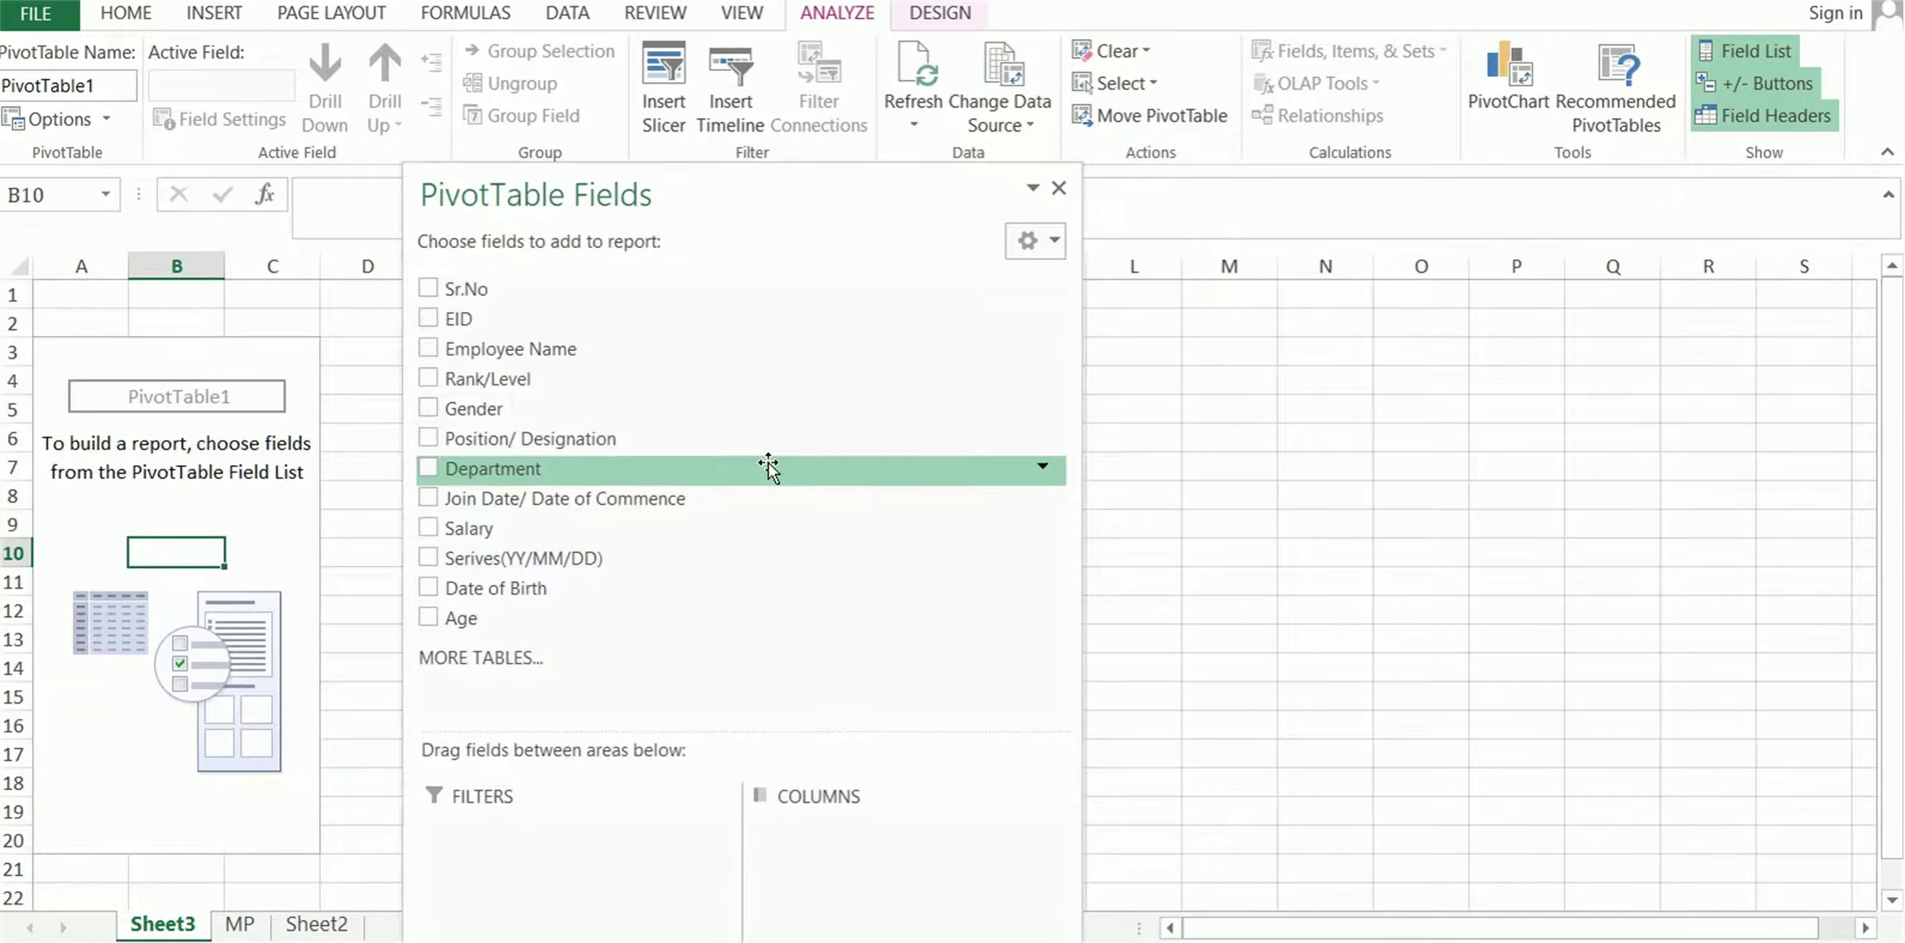
pyautogui.click(1059, 189)
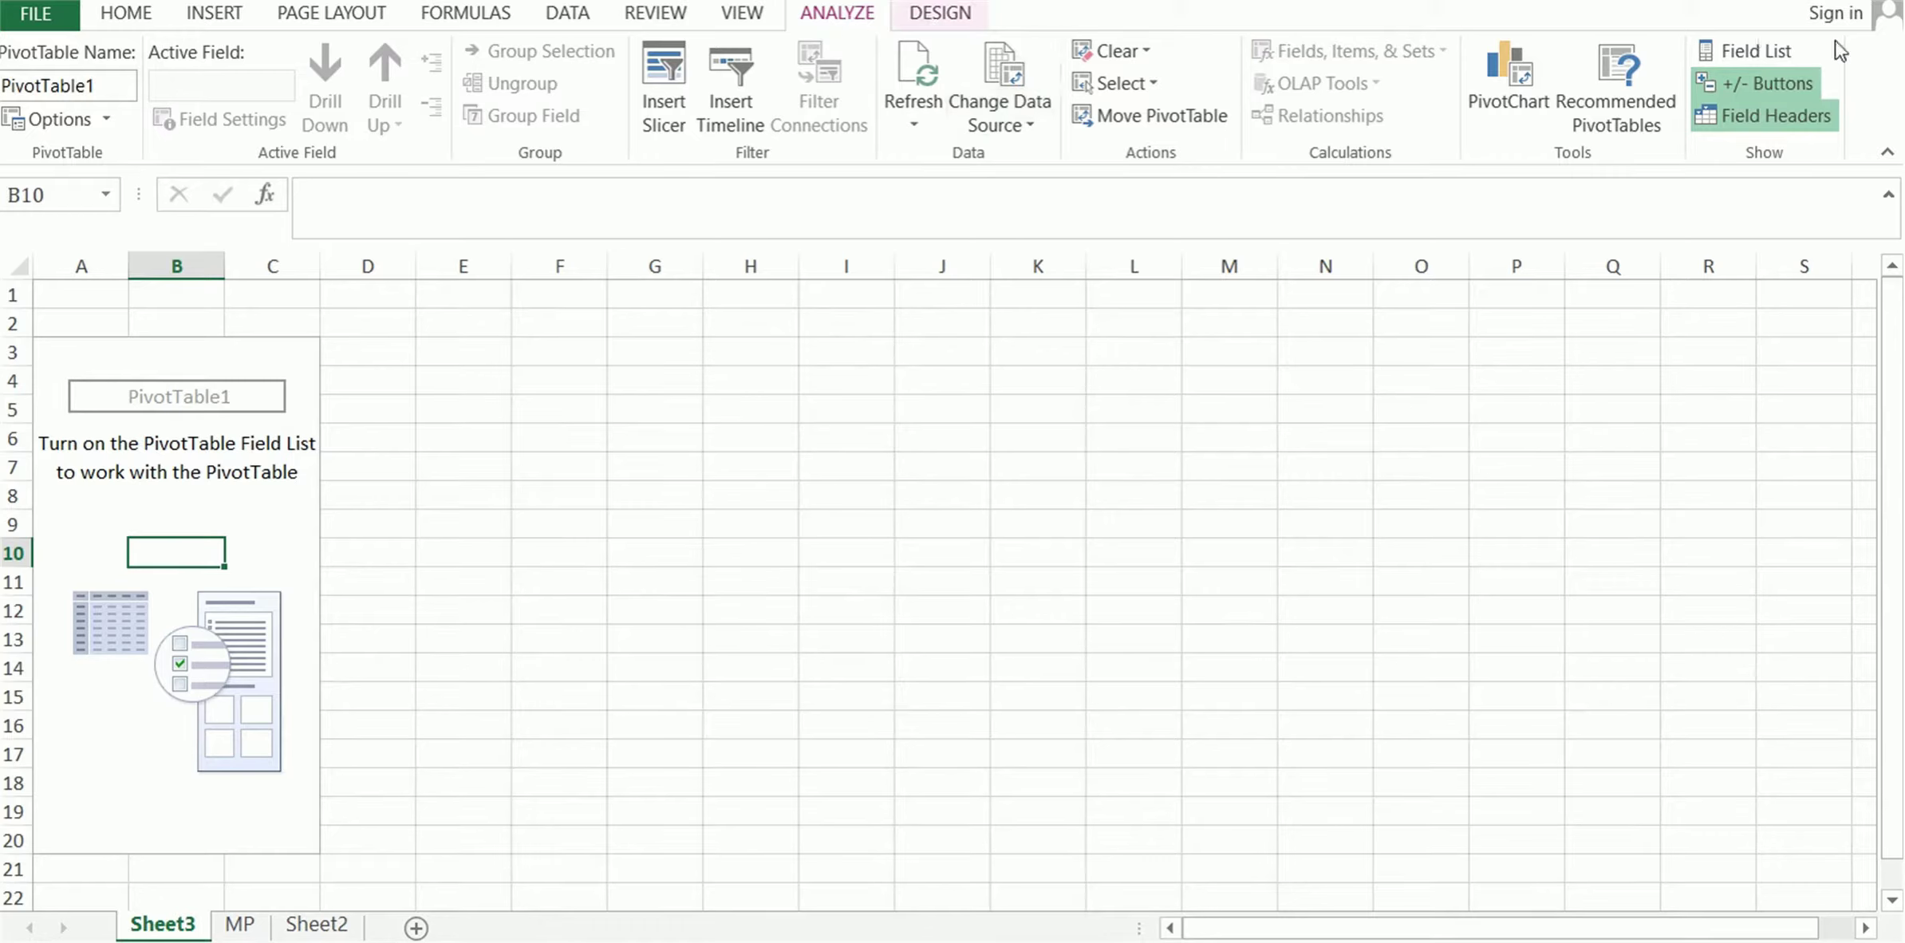
# From cell B10 in PivotTable1, show the Field List again with Sr.No through Age unchecked
pyautogui.click(1756, 48)
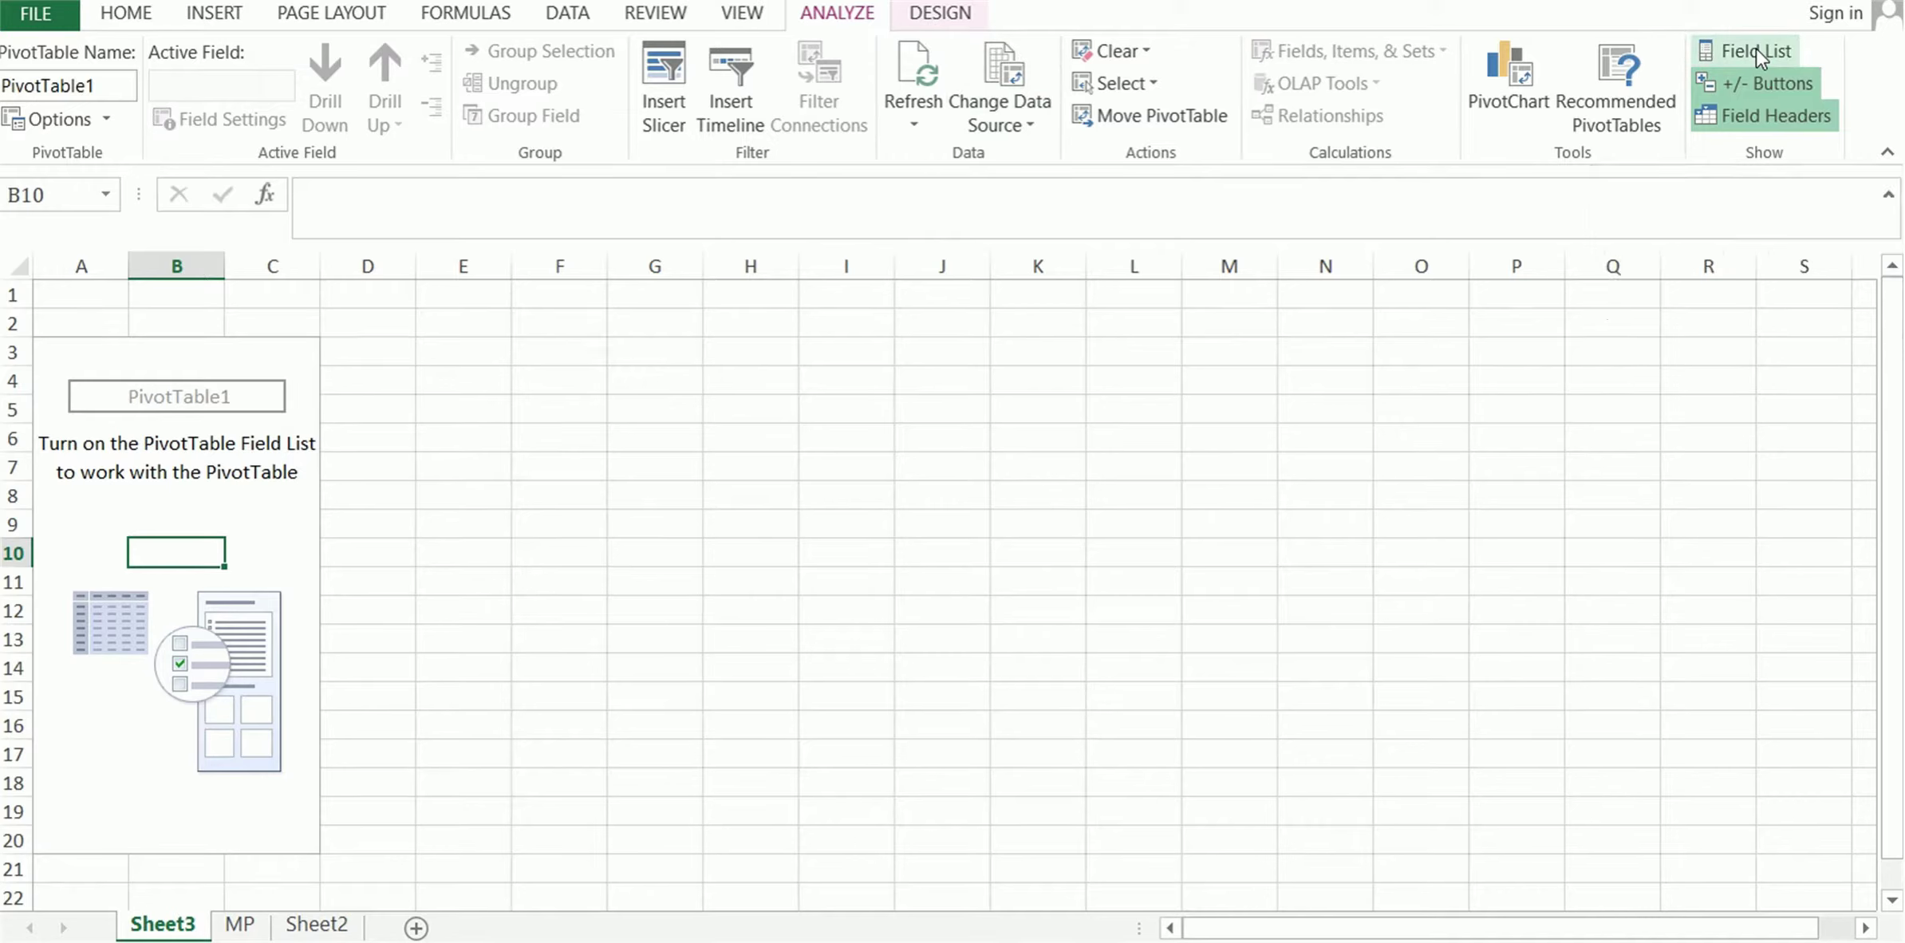
pyautogui.press('alt')
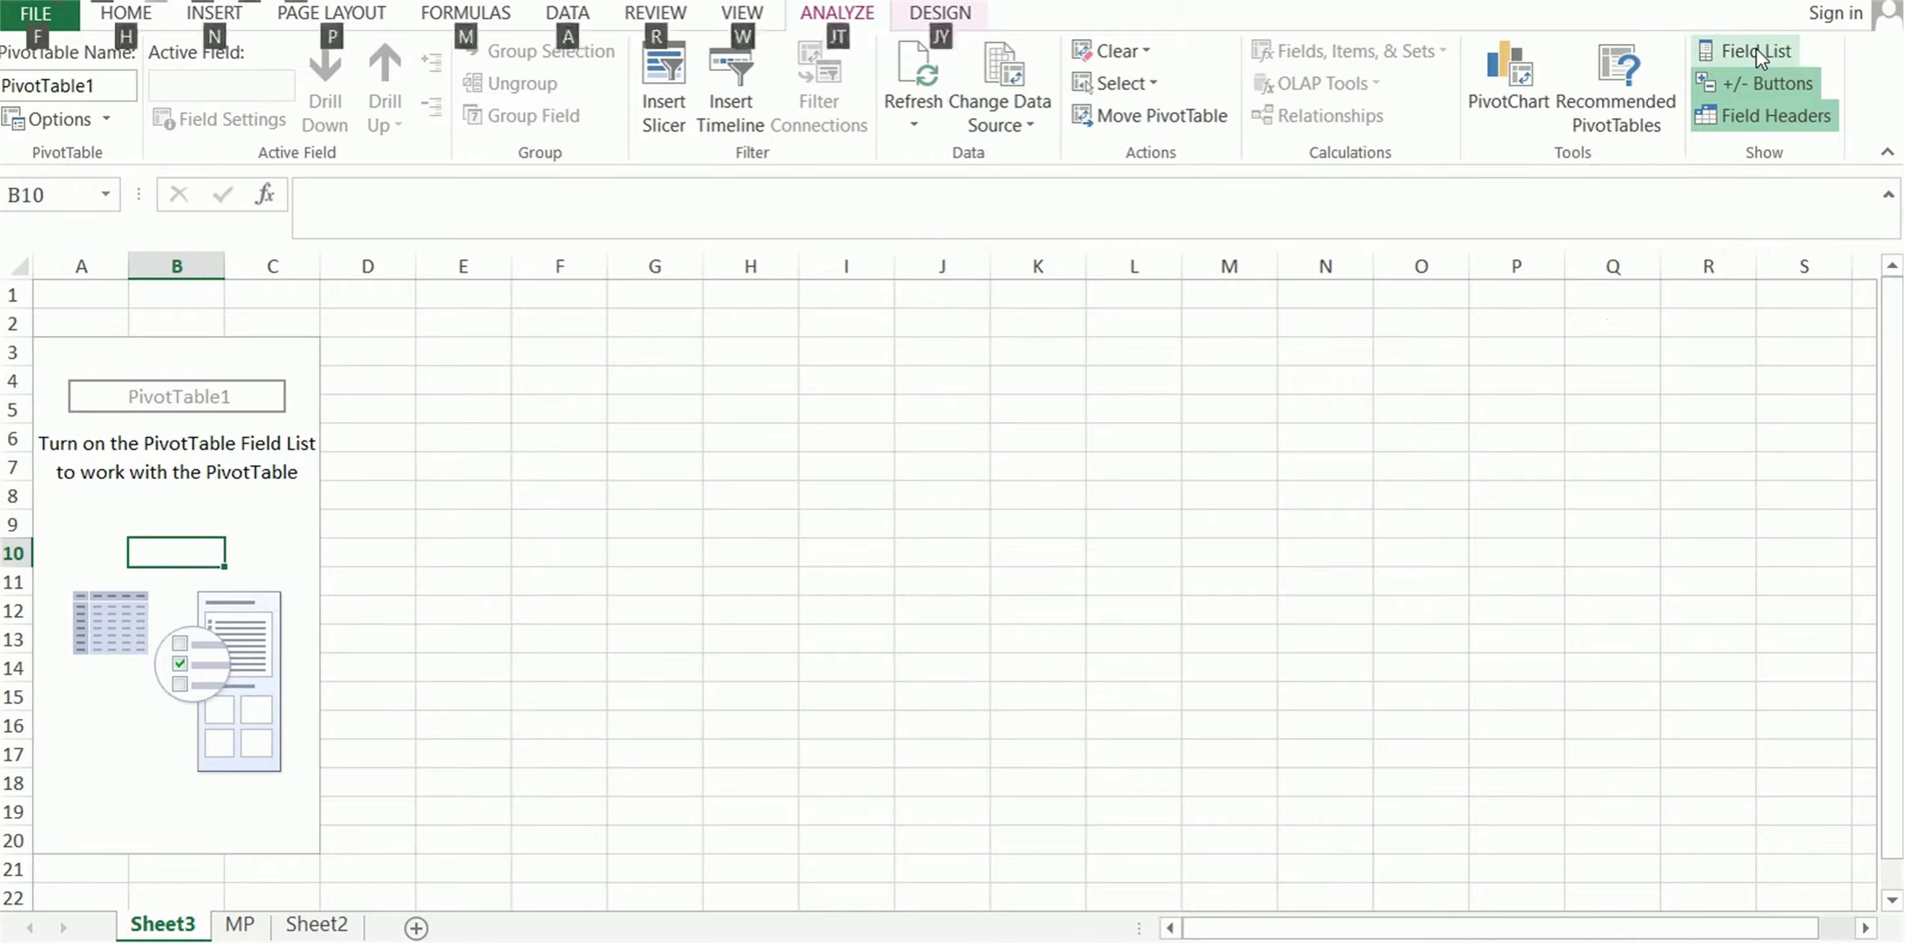
pyautogui.press('alt')
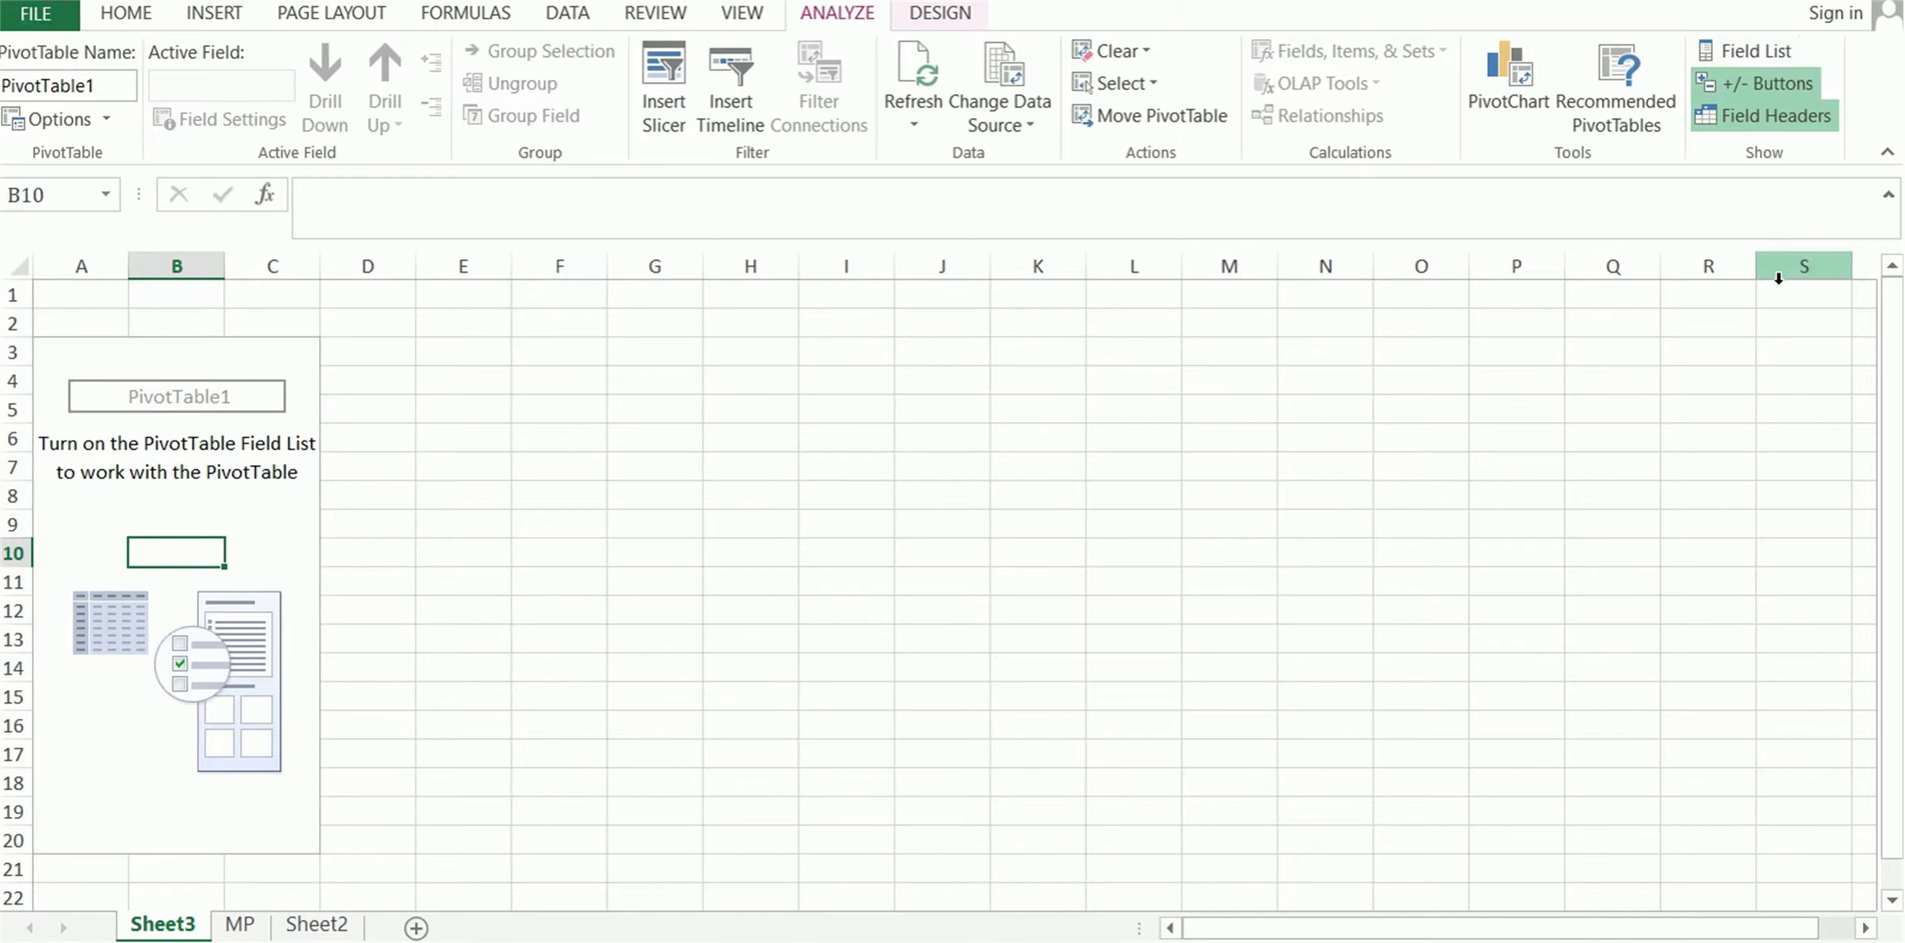
pyautogui.click(1583, 443)
pyautogui.click(149, 553)
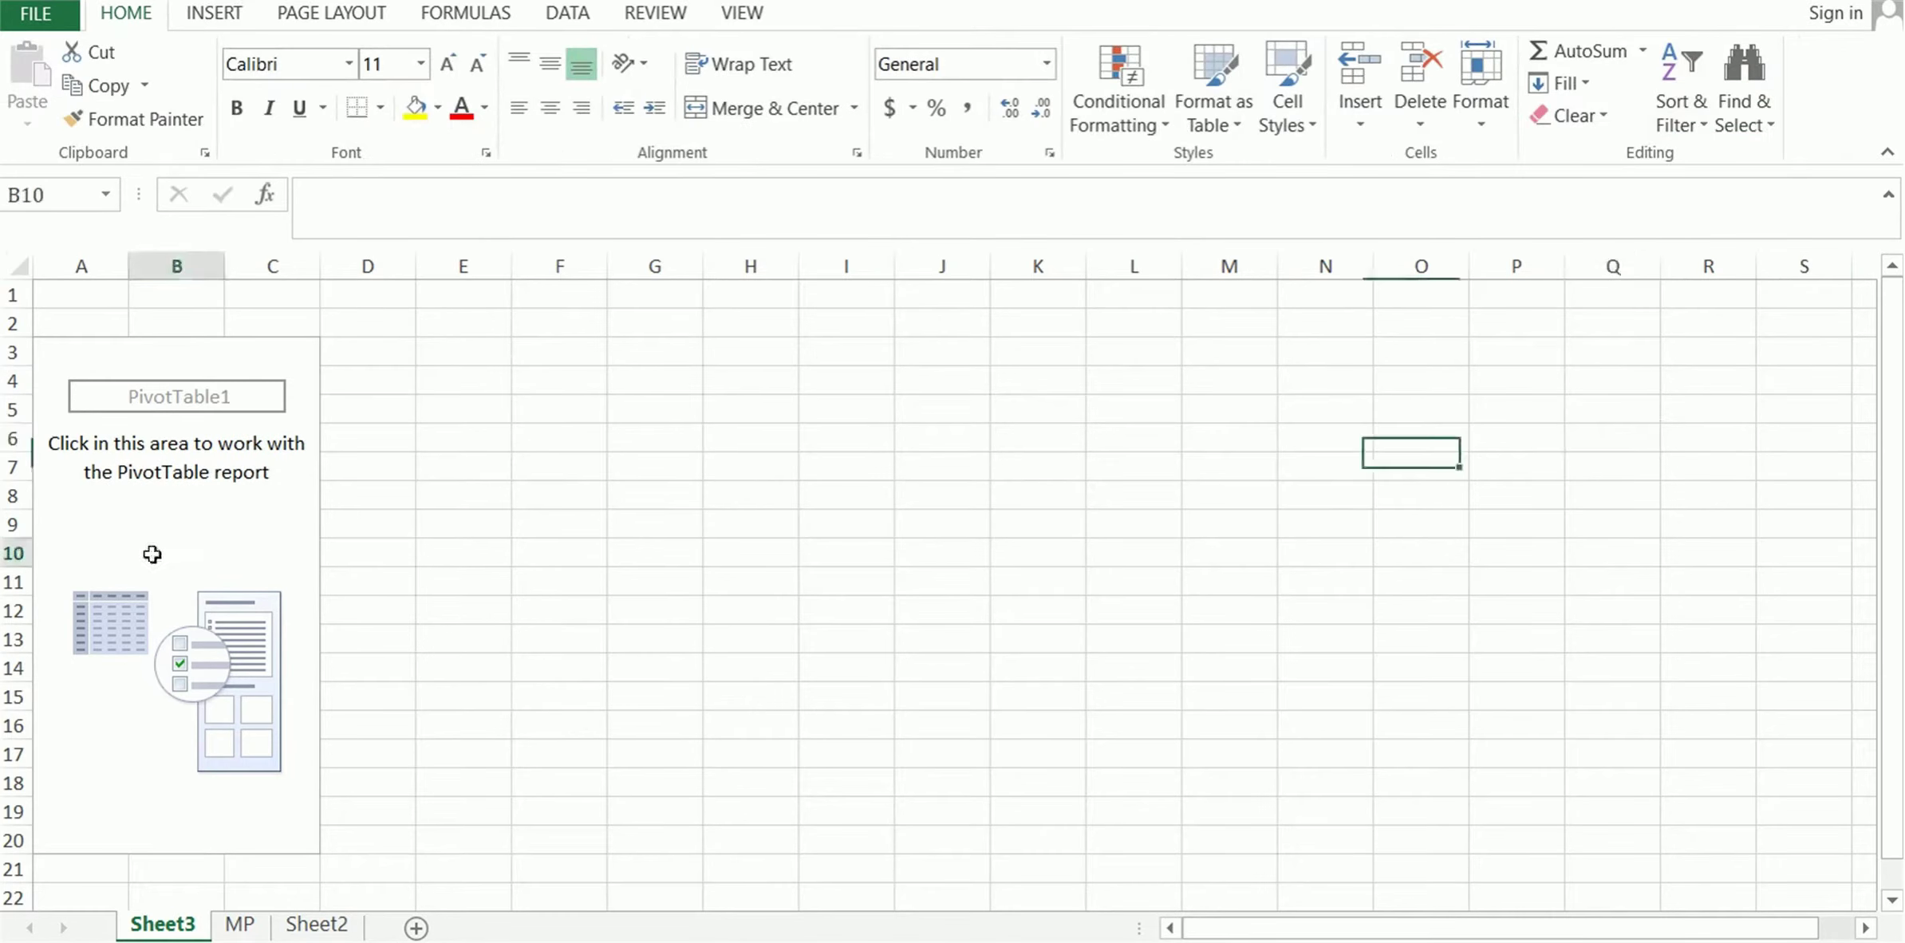
pyautogui.click(1764, 52)
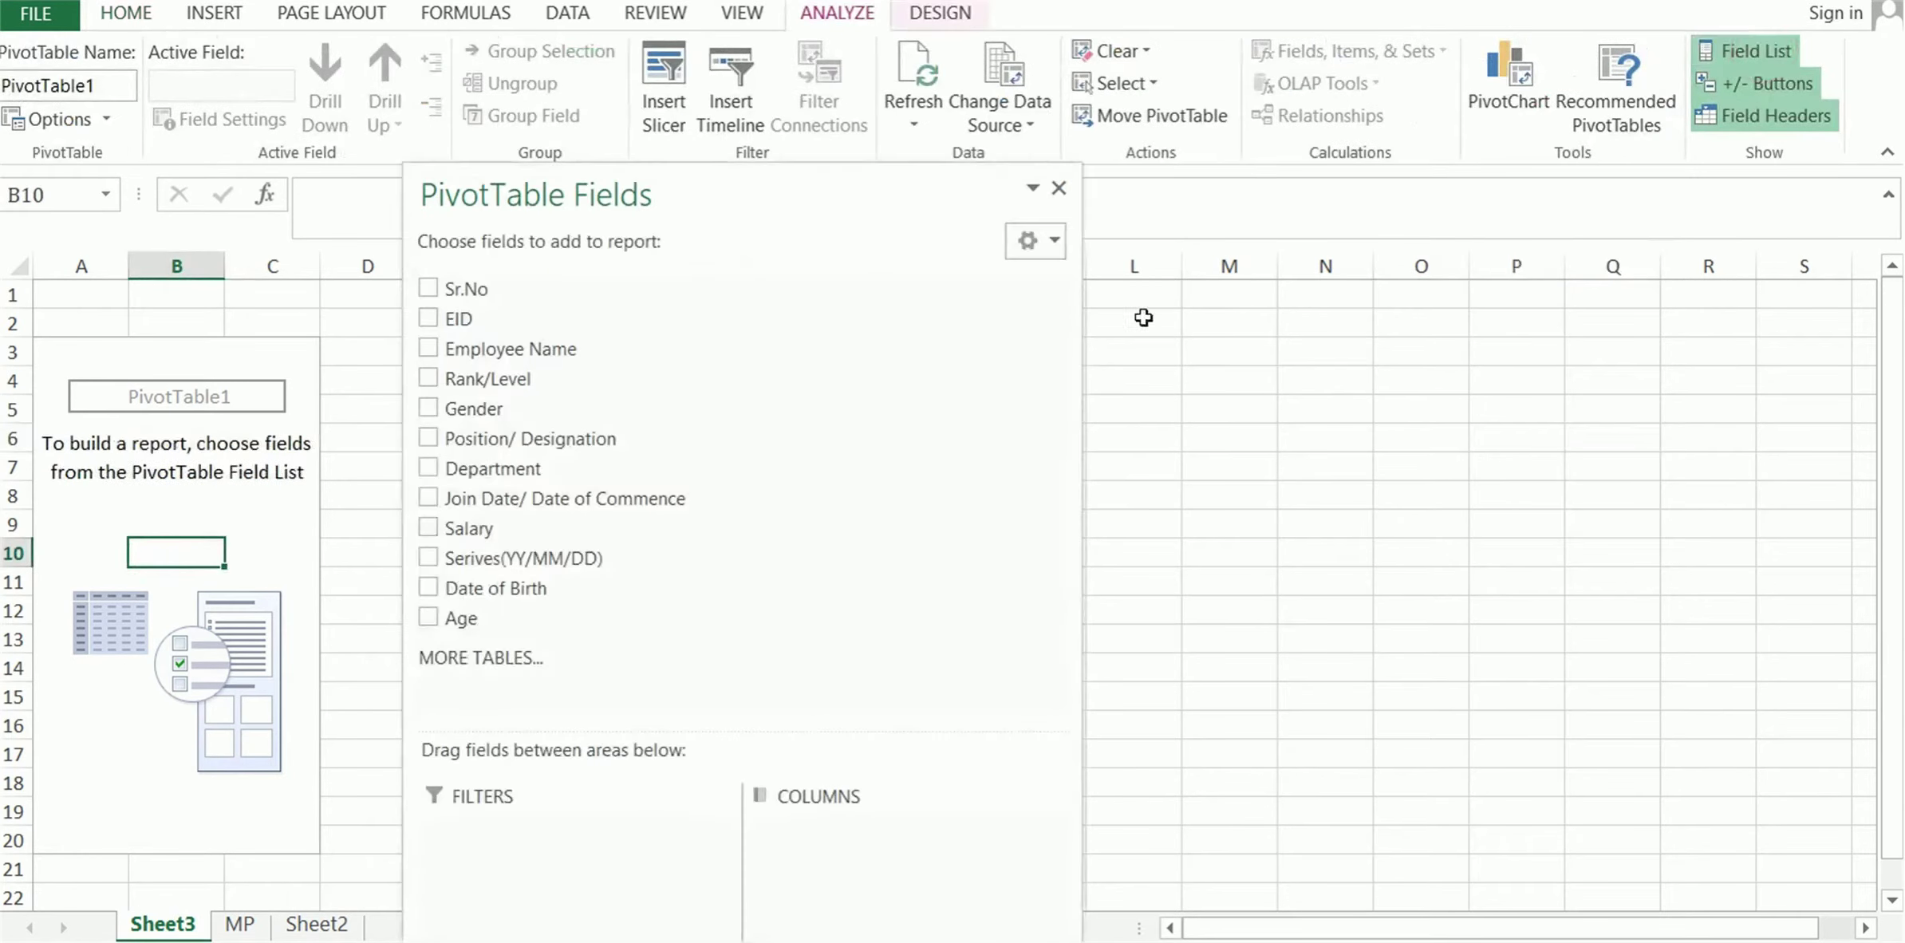